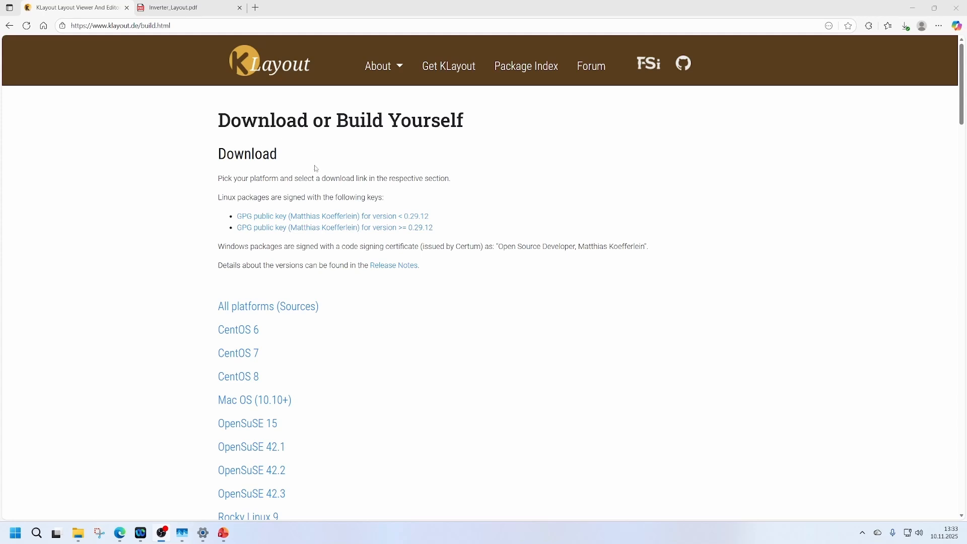
# Look through the platform downloads on the KLayout download page.
pyautogui.scroll(-3, 315, 169)
pyautogui.scroll(-3, 313, 174)
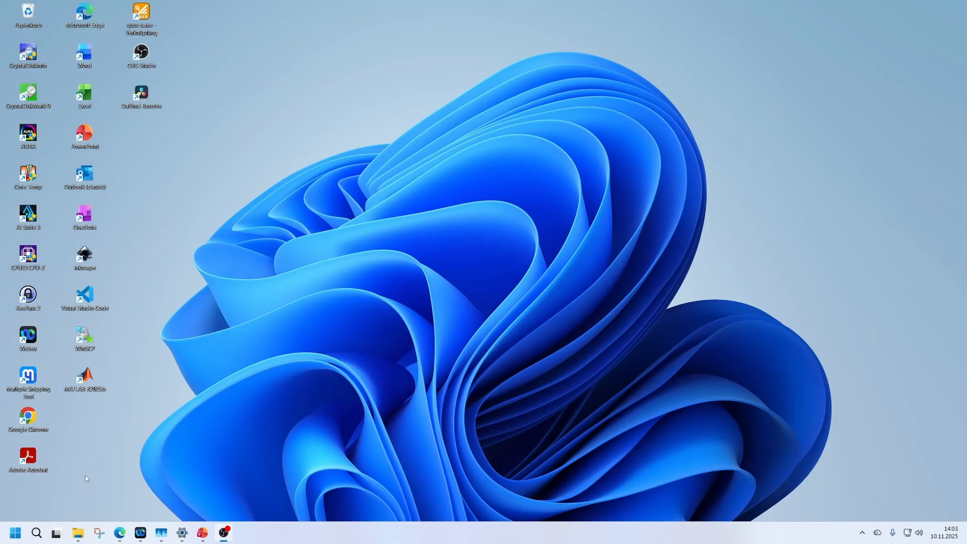
# Launch KLayout (Editor) from the Windows desktop.
pyautogui.click(36, 532)
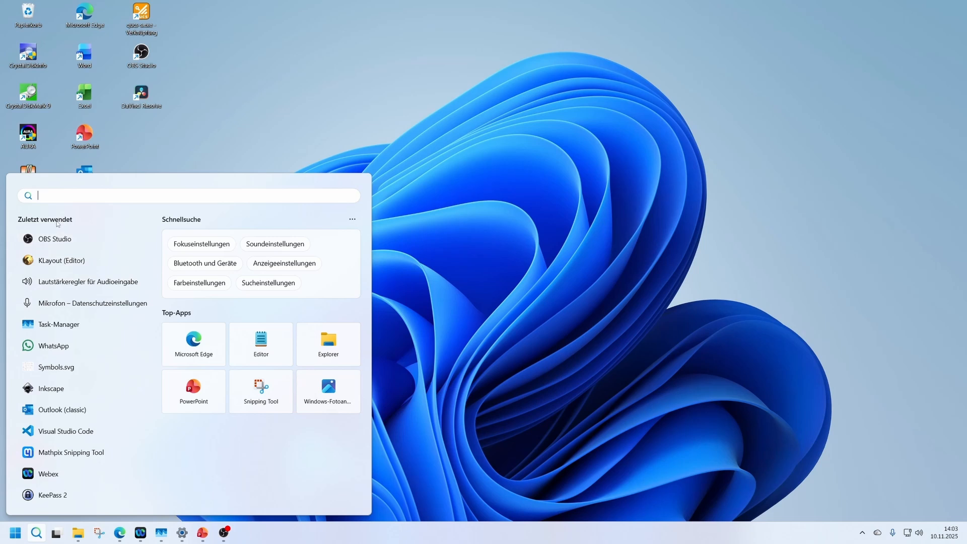
pyautogui.write('KLayout')
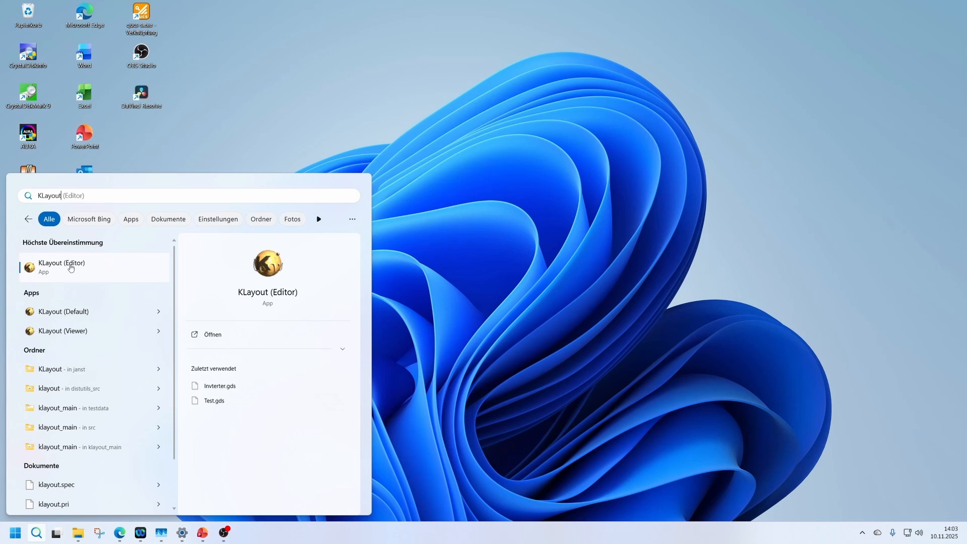
pyautogui.click(89, 271)
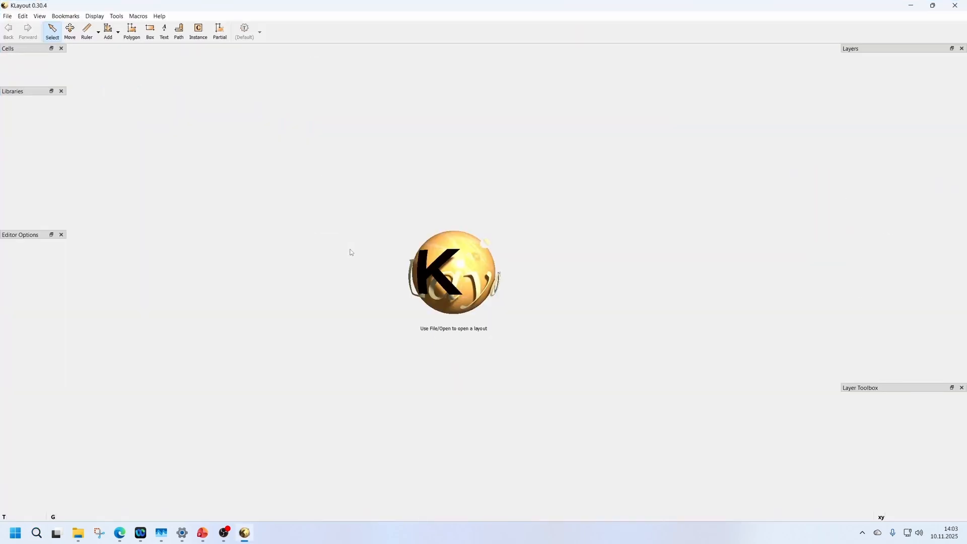
# Create a new layout with the default technology, top cell TOP and an initial window size of 2 µm.
pyautogui.click(8, 17)
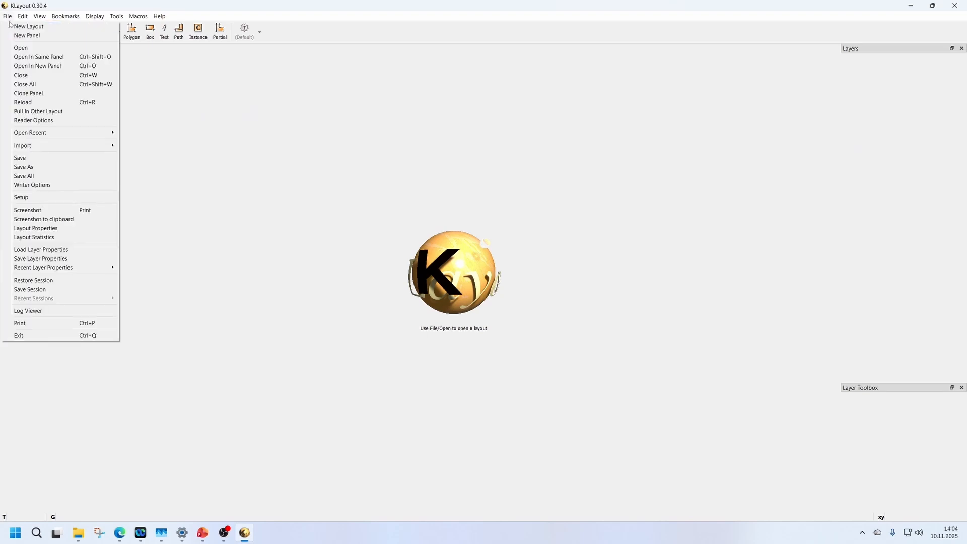
pyautogui.click(49, 29)
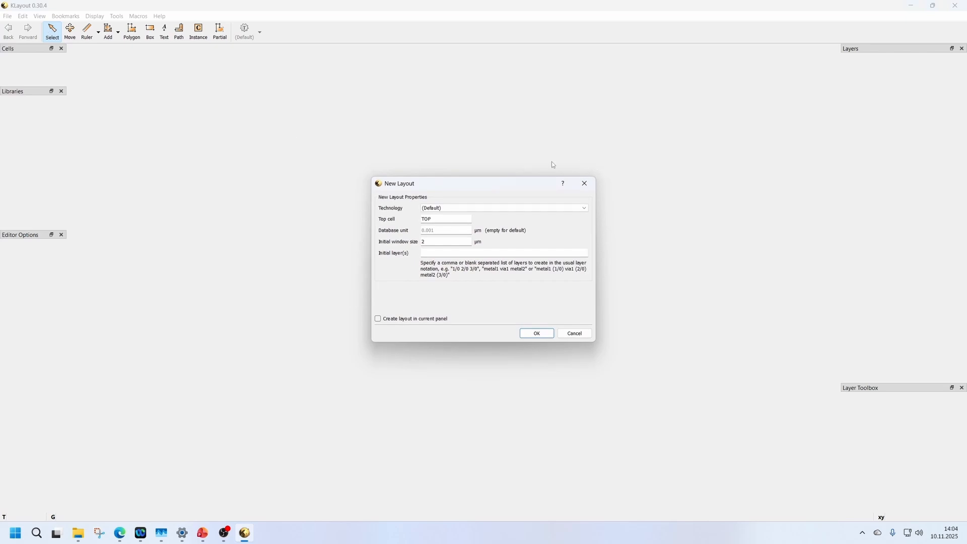
pyautogui.click(537, 334)
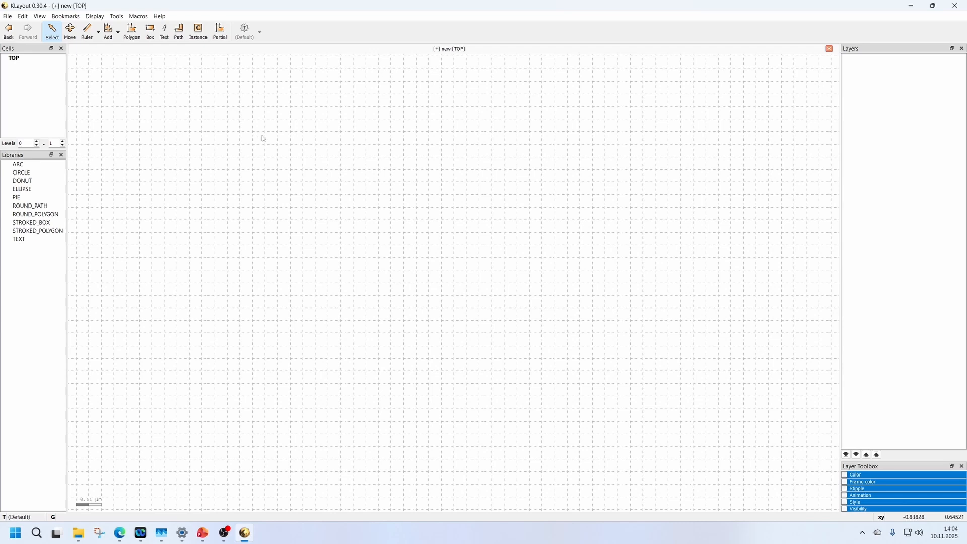
# Rename the top cell TOP as Inverter.
pyautogui.click(23, 59)
pyautogui.rightClick(25, 62)
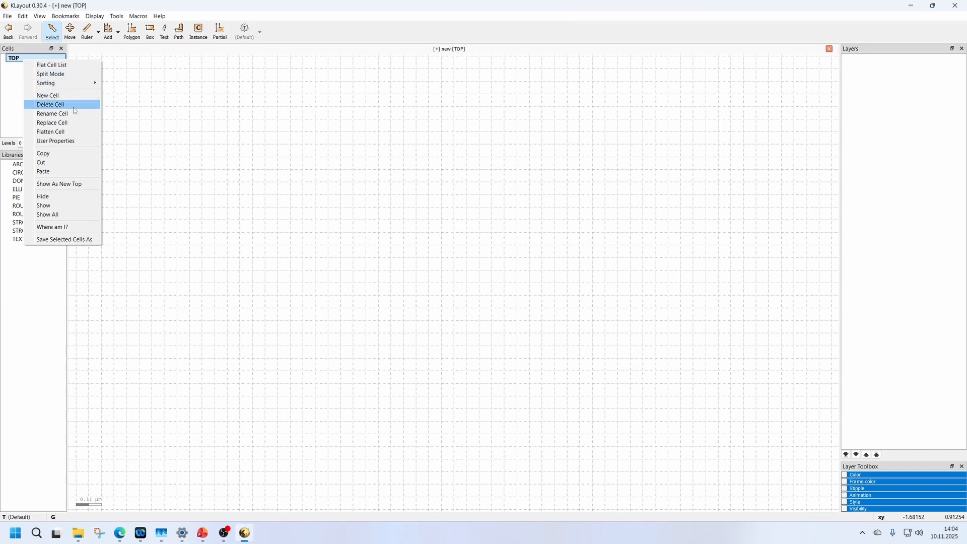
pyautogui.click(45, 107)
pyautogui.doubleClick(426, 261)
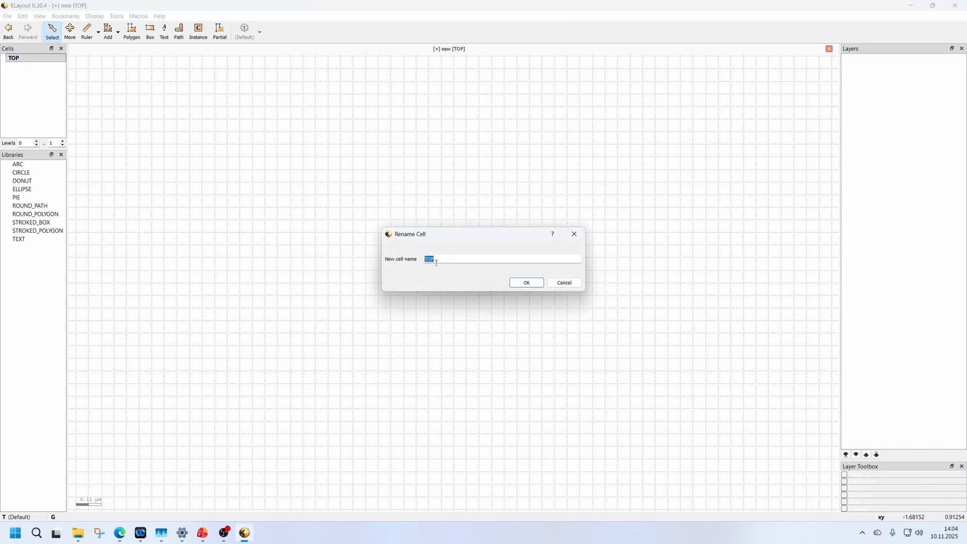
pyautogui.press('BackSpace')
pyautogui.click(525, 284)
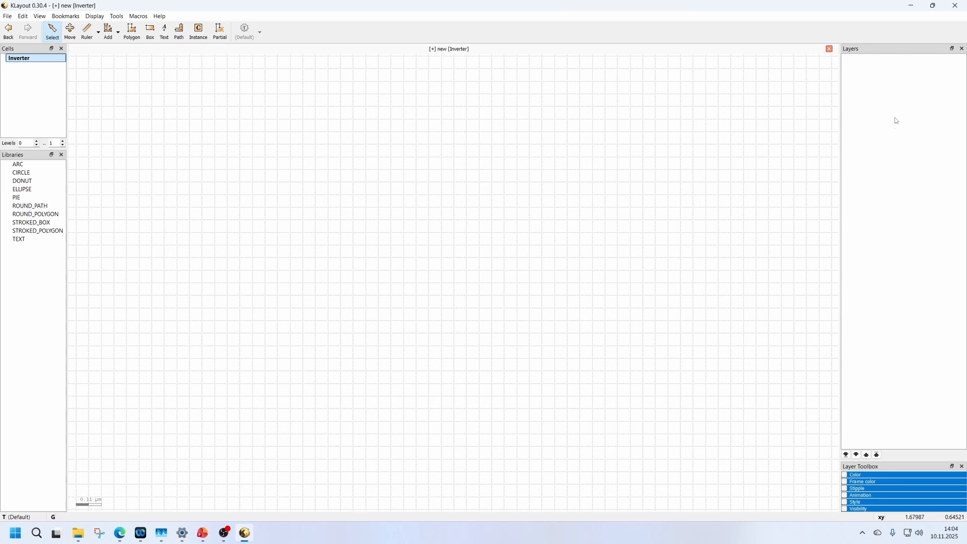
# Load the layer properties file Layers_Def.lyp from the Exercise_Files folder.
pyautogui.click(7, 16)
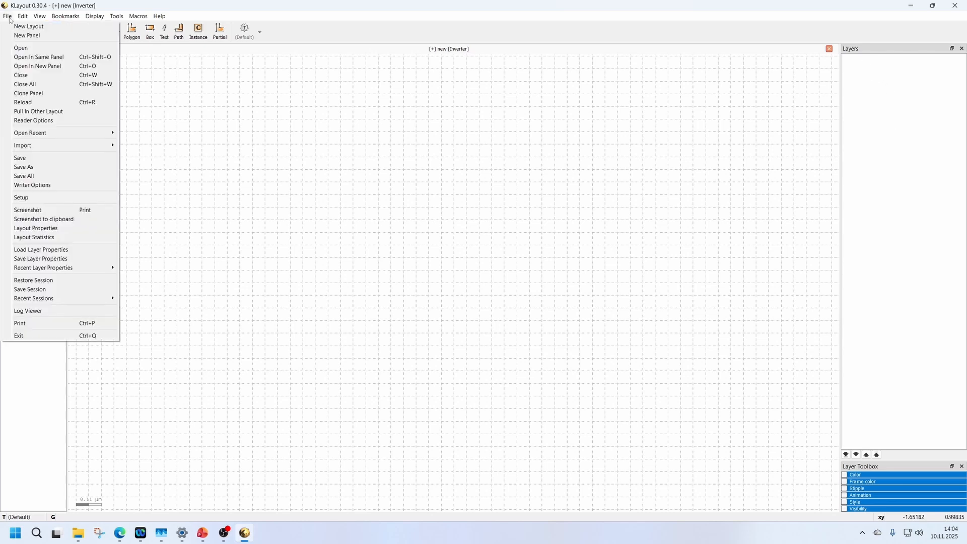
pyautogui.click(72, 250)
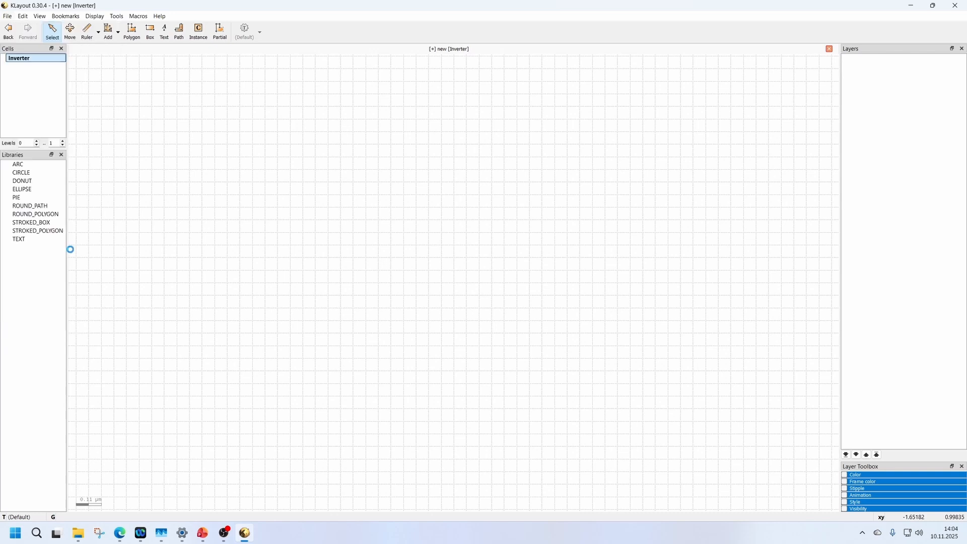
pyautogui.scroll(-5, 44, 96)
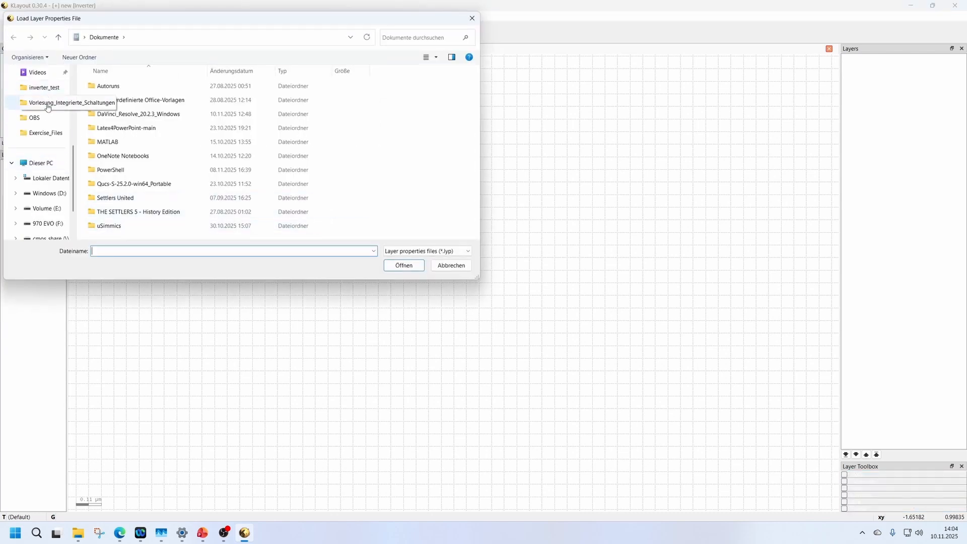
pyautogui.click(51, 135)
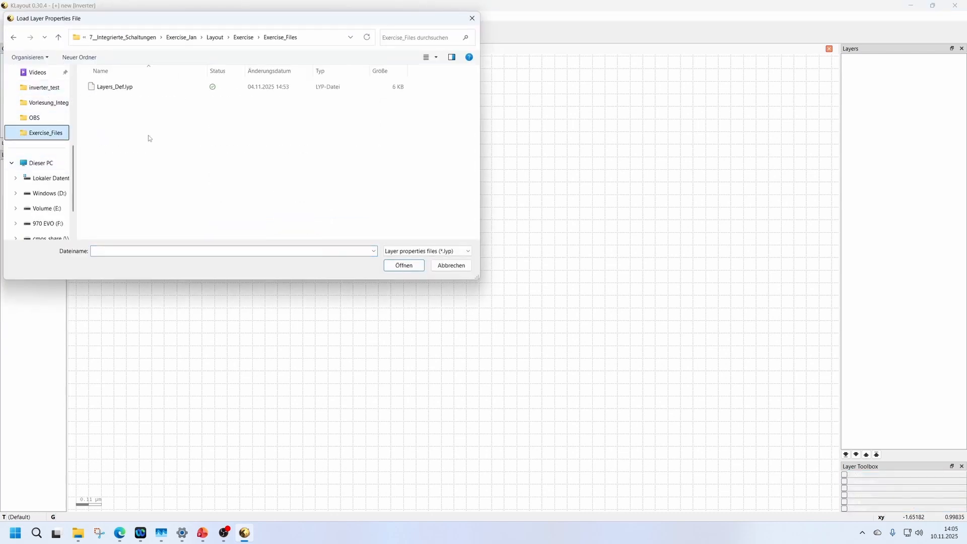
pyautogui.click(117, 89)
pyautogui.click(402, 265)
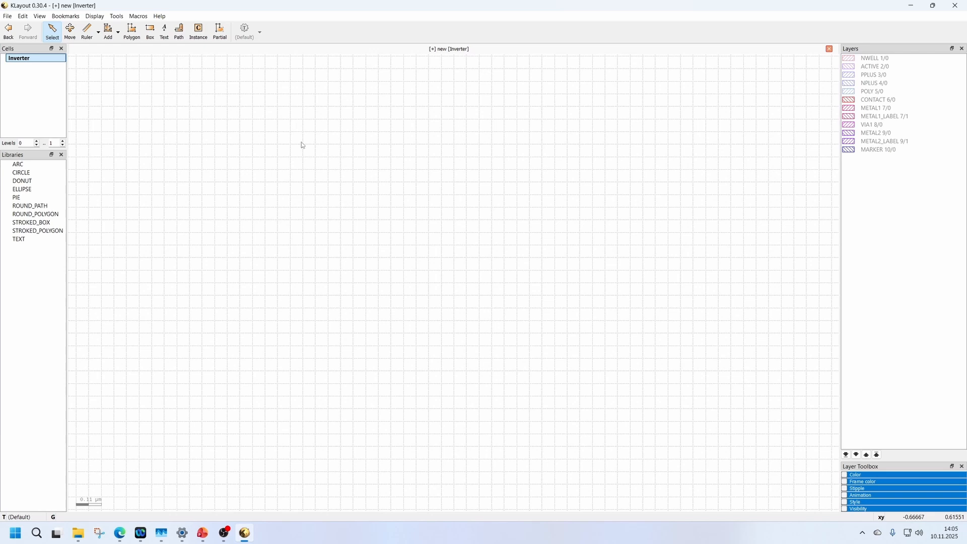
# Set the grid for display and ruler snapping to 0.011 µm and apply the setup.
pyautogui.click(8, 16)
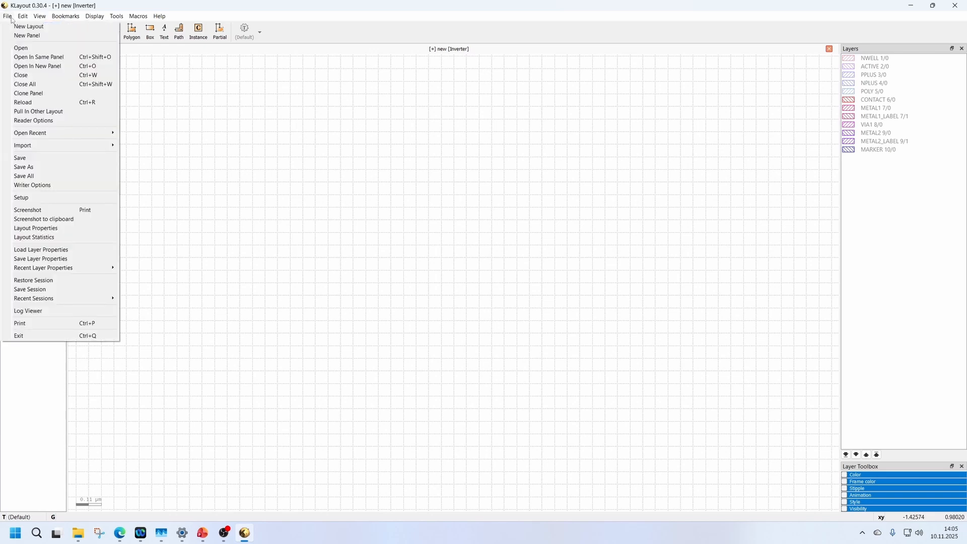
pyautogui.click(22, 197)
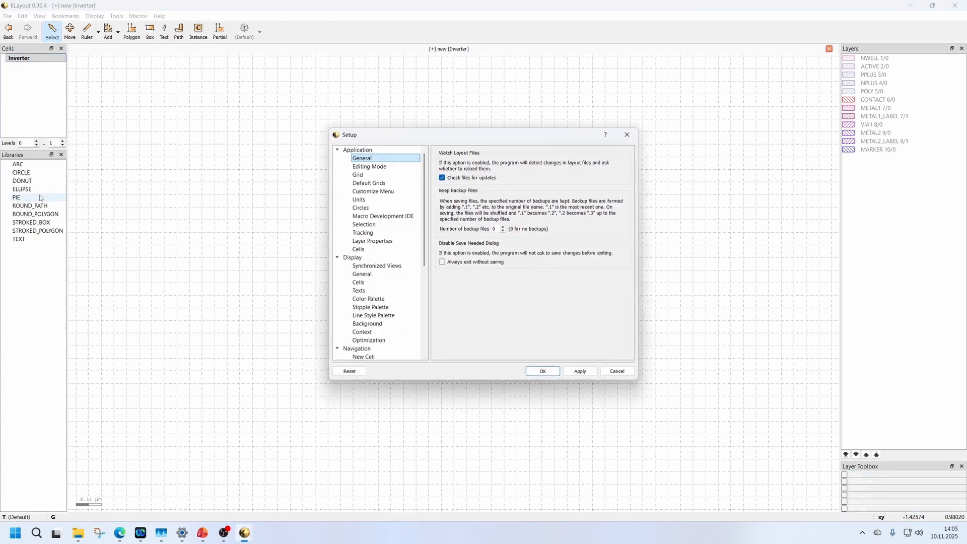
pyautogui.click(376, 176)
pyautogui.click(524, 165)
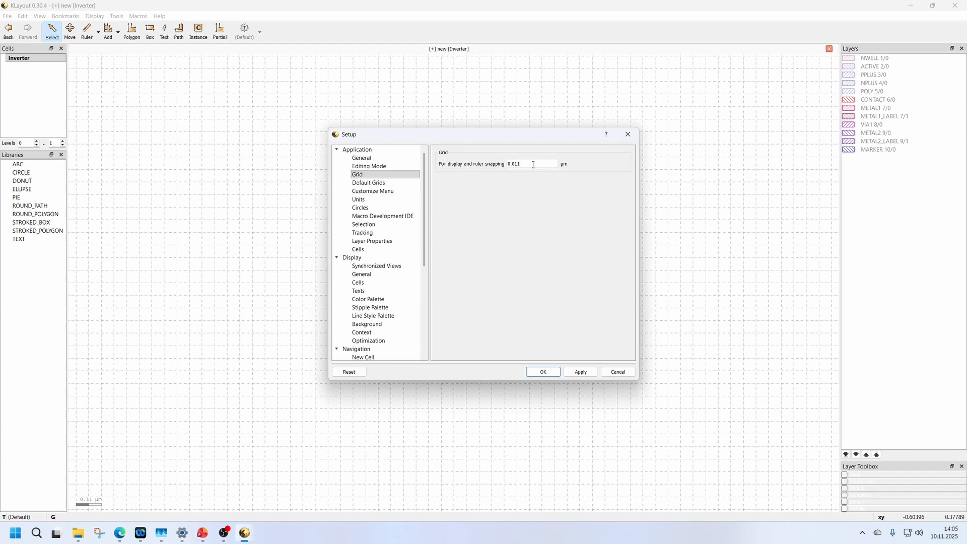
pyautogui.click(579, 371)
pyautogui.click(543, 372)
pyautogui.scroll(5, 429, 205)
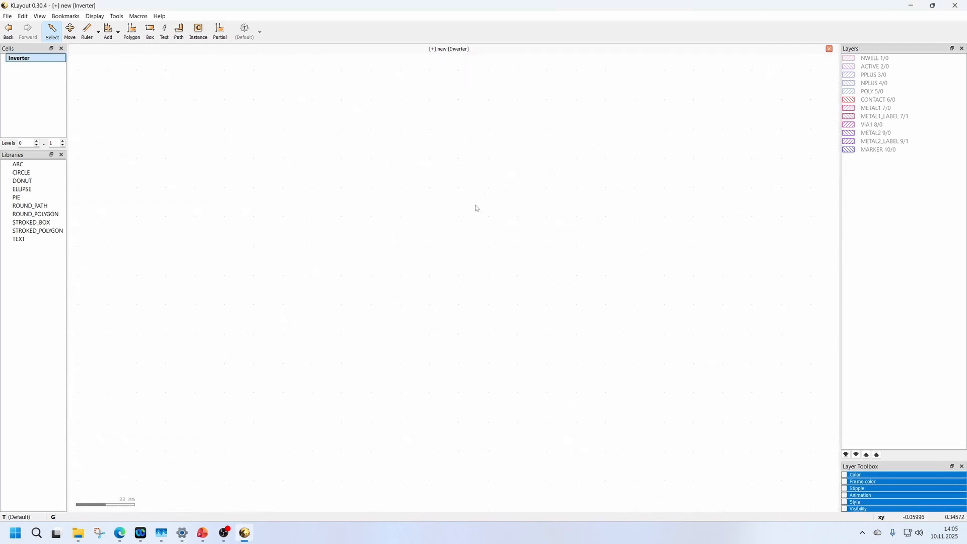
pyautogui.scroll(1, 478, 208)
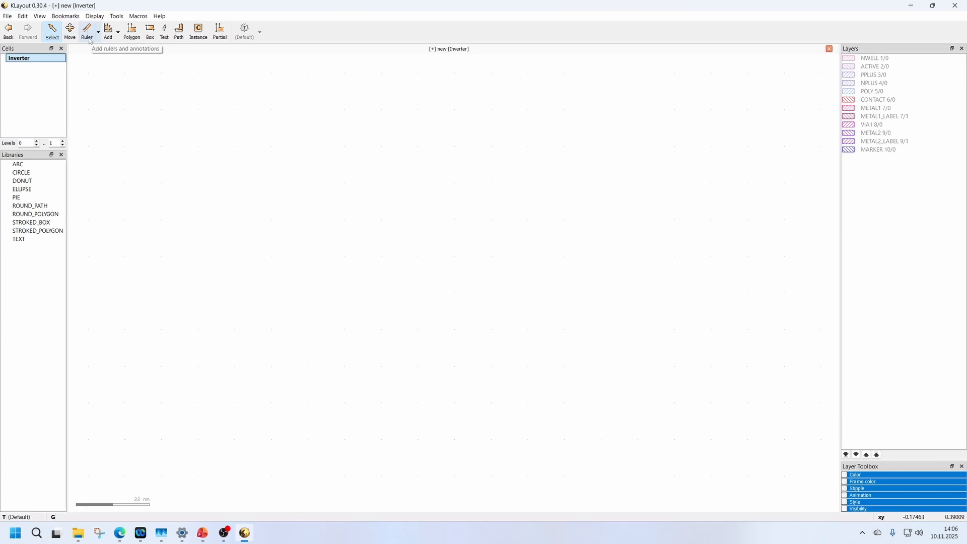
# Check the snap-to-grid and snap-to-edge options in the ruler and annotation settings.
pyautogui.click(23, 16)
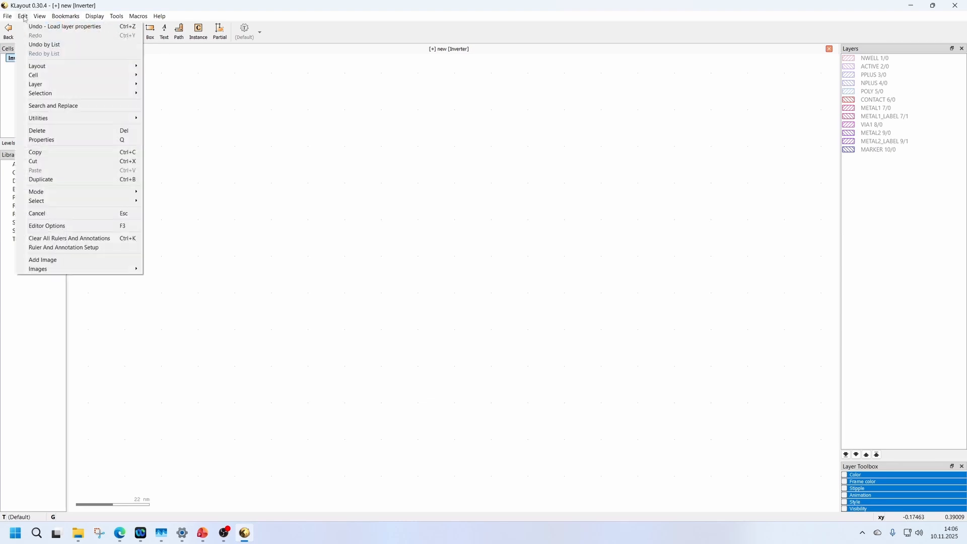
pyautogui.click(93, 248)
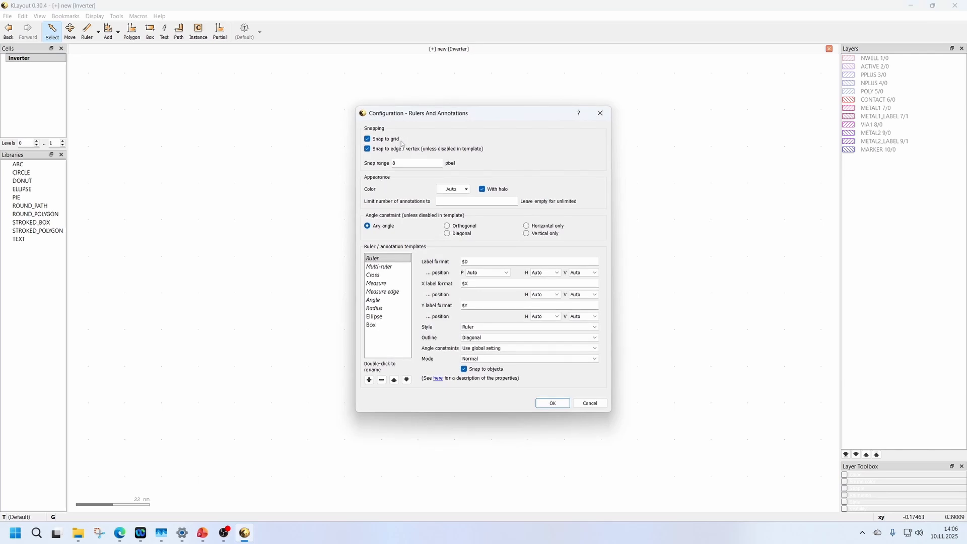
pyautogui.click(550, 404)
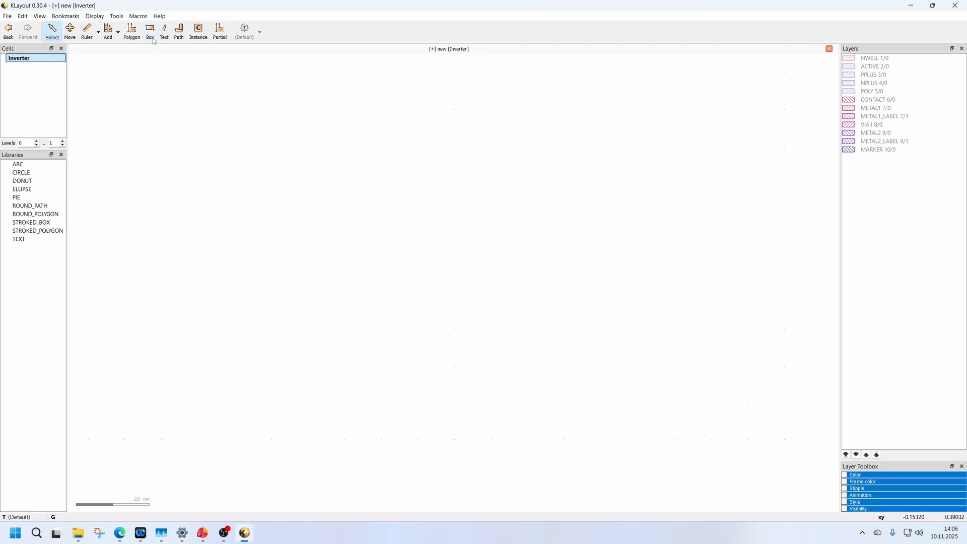
# Draw two boxes on the METAL1 7/0 layer, a square of about 0.011 µm and a rectangle of about 0.033 × 0.044 µm.
pyautogui.click(892, 109)
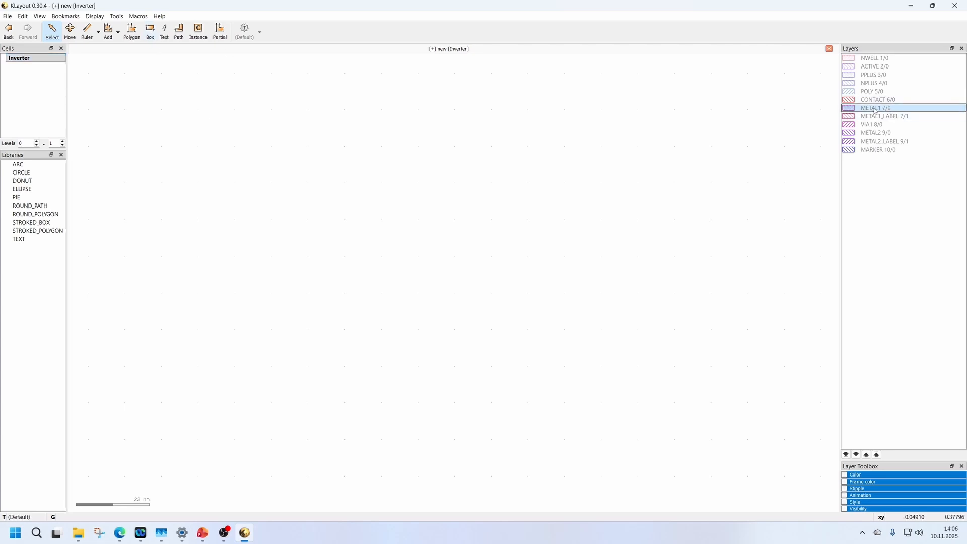
pyautogui.click(151, 33)
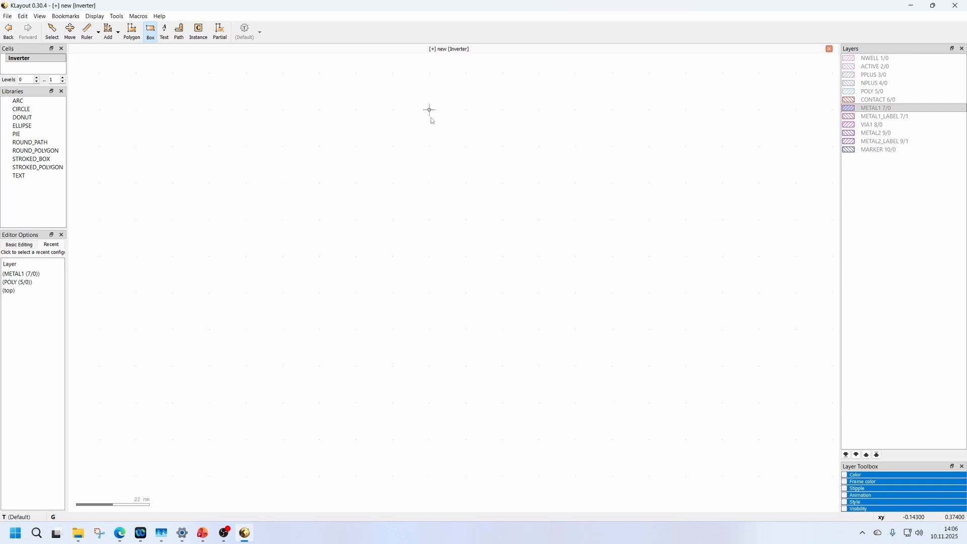
pyautogui.click(394, 110)
pyautogui.click(429, 145)
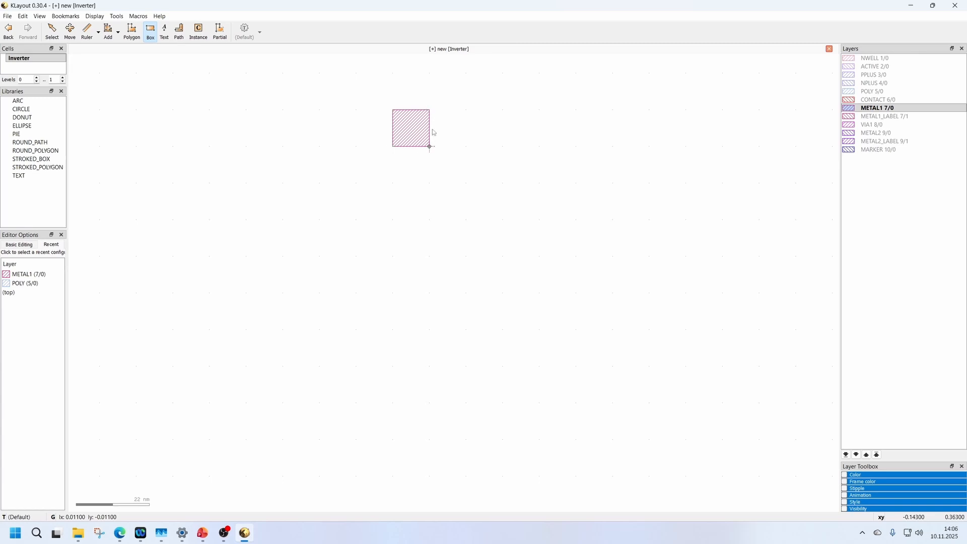
pyautogui.click(503, 110)
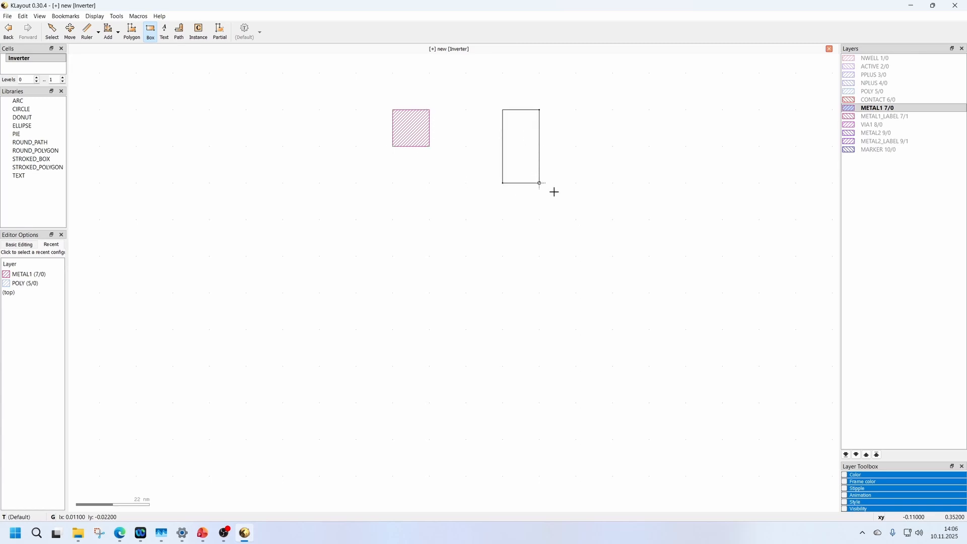
pyautogui.click(611, 266)
# Measure the larger METAL1 box's width and height with rulers.
pyautogui.click(91, 32)
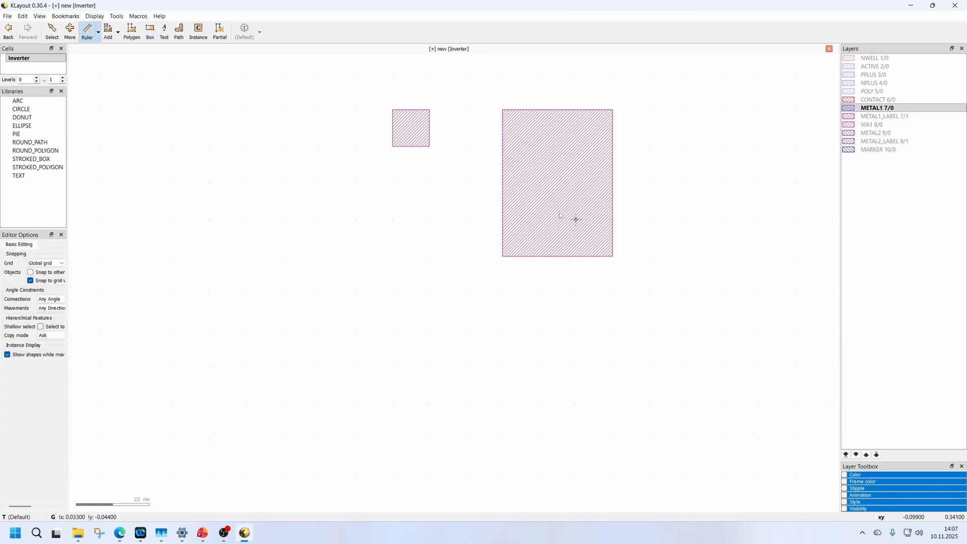
pyautogui.click(502, 183)
pyautogui.click(613, 182)
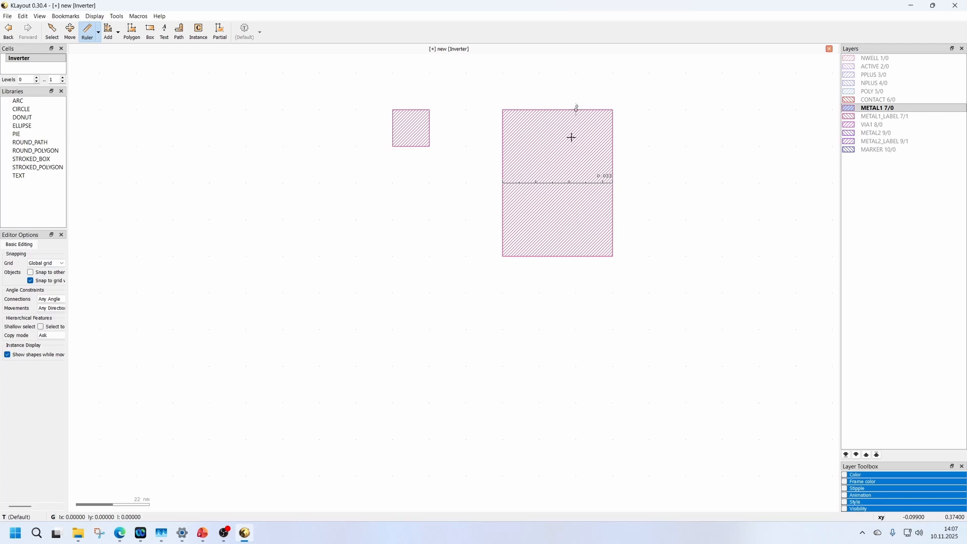
pyautogui.click(572, 136)
pyautogui.click(580, 253)
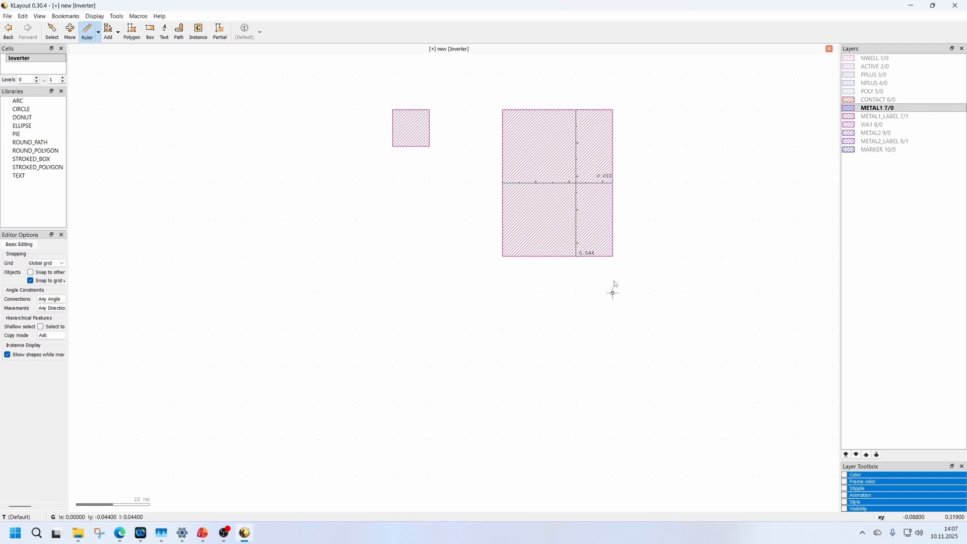
pyautogui.press('Escape')
# Reshape the small METAL1 square by partially moving its upper edge 0.044 µm down and its left edge 0.022 µm outward.
pyautogui.scroll(1, 430, 270)
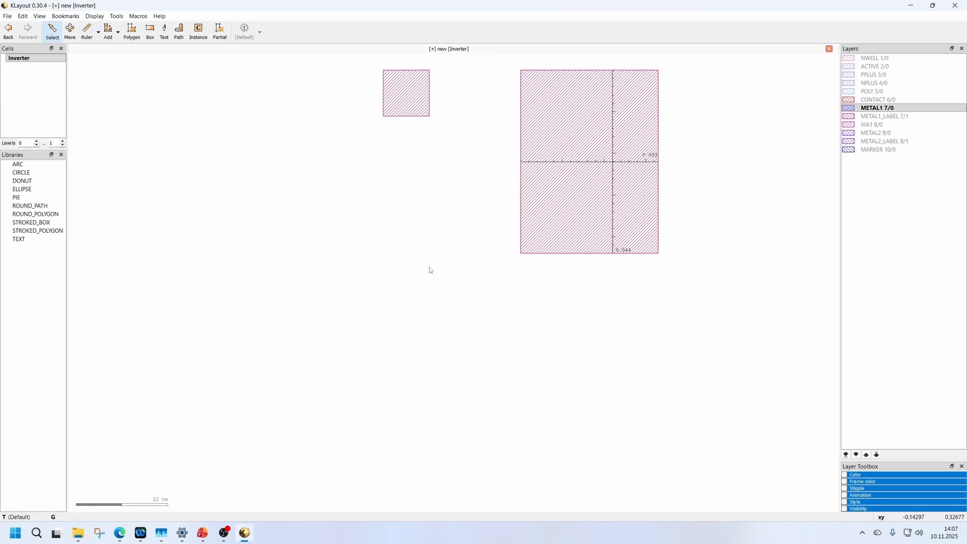
pyautogui.scroll(-2, 429, 270)
pyautogui.scroll(2, 410, 169)
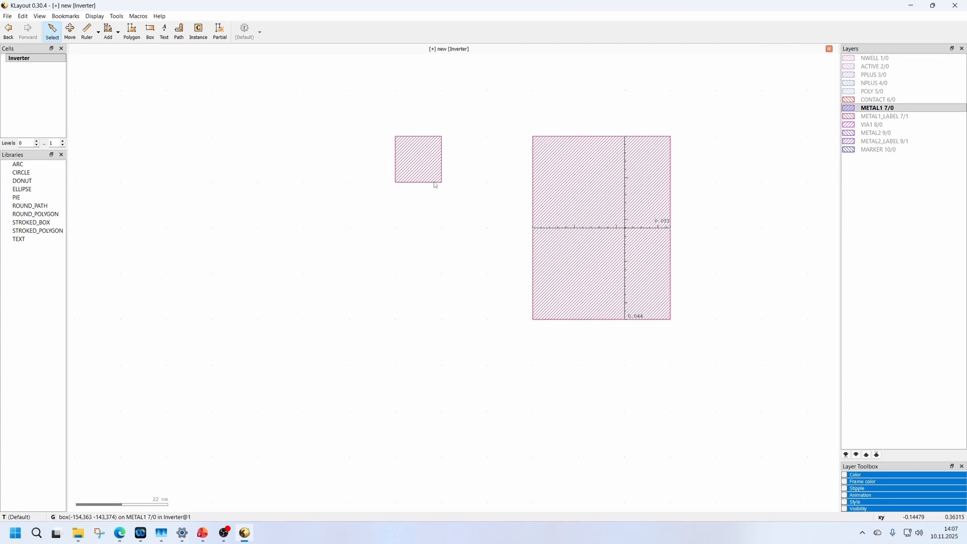
pyautogui.click(225, 38)
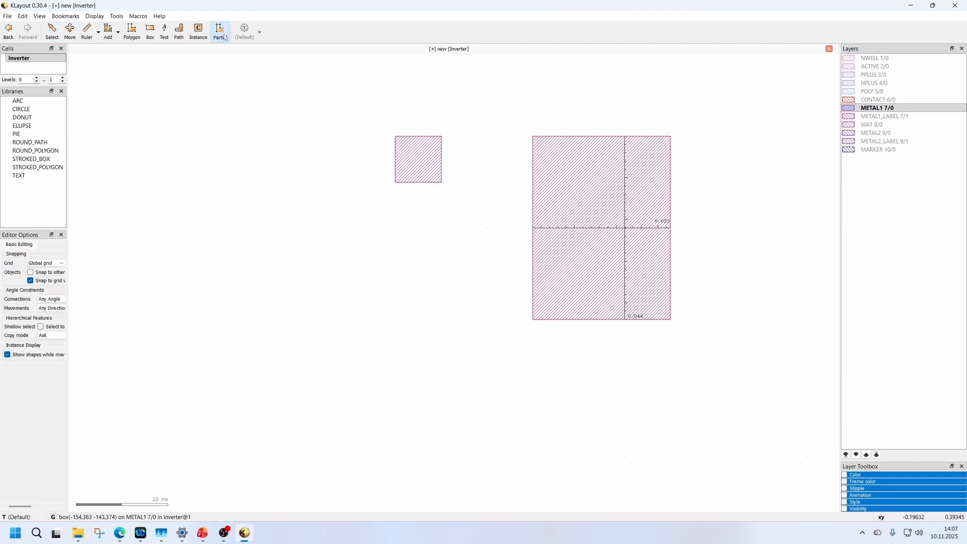
pyautogui.click(421, 138)
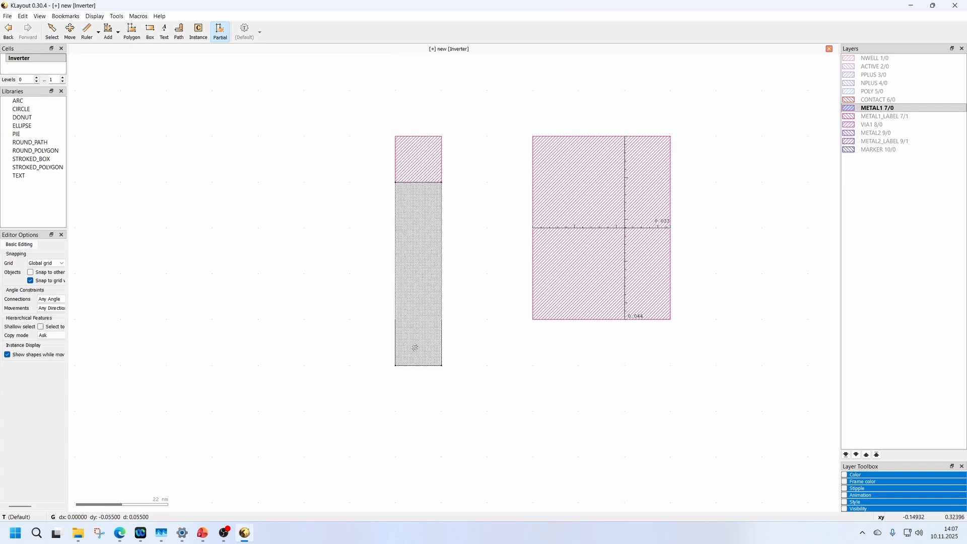
pyautogui.click(423, 335)
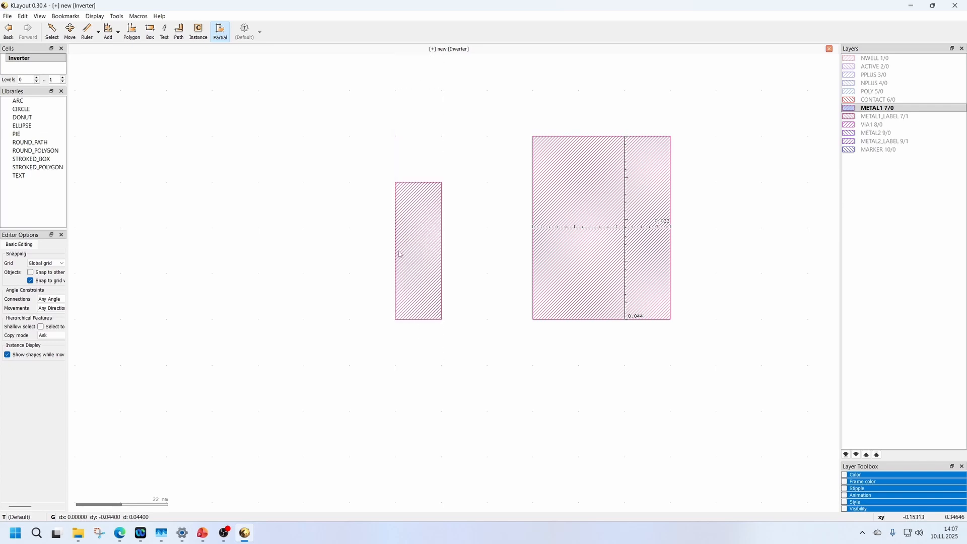
pyautogui.click(396, 256)
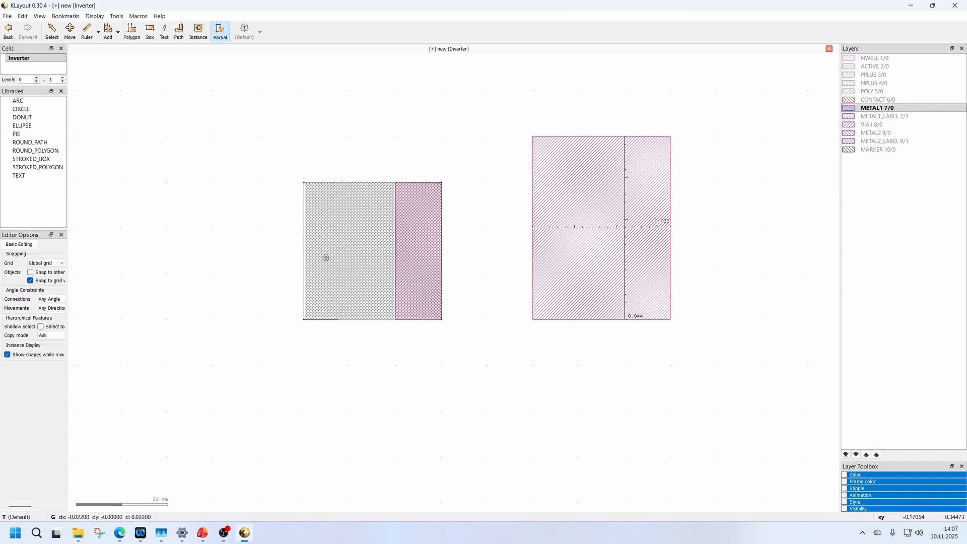
pyautogui.click(330, 260)
pyautogui.hotkey('alt', 'Tab')
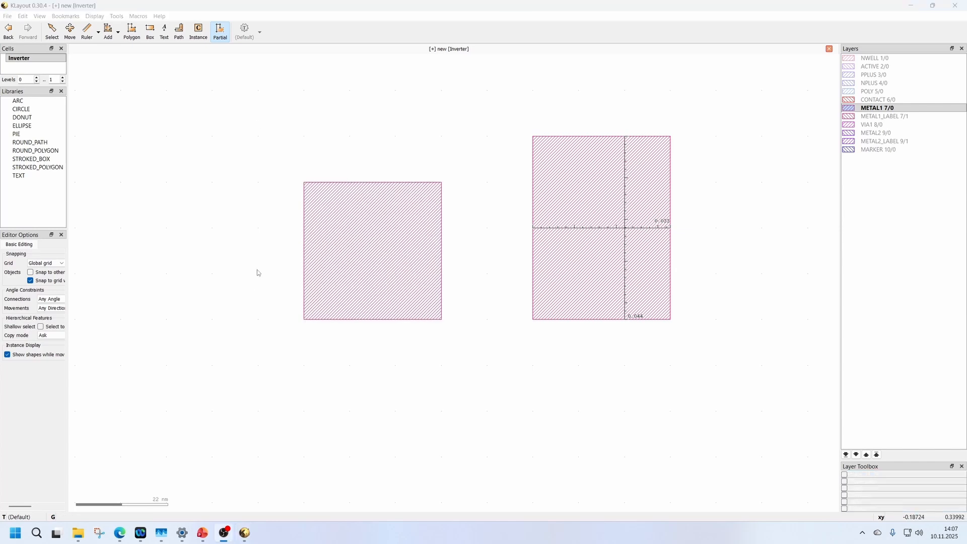
# Save the layout as Invterter_22nm in the Exercise_Files folder.
pyautogui.click(7, 16)
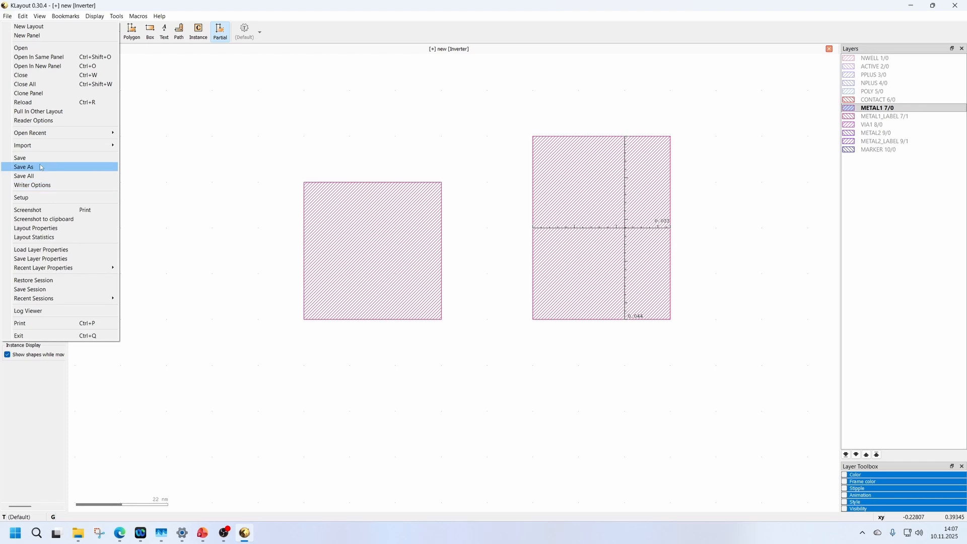
pyautogui.click(23, 167)
pyautogui.scroll(-5, 40, 126)
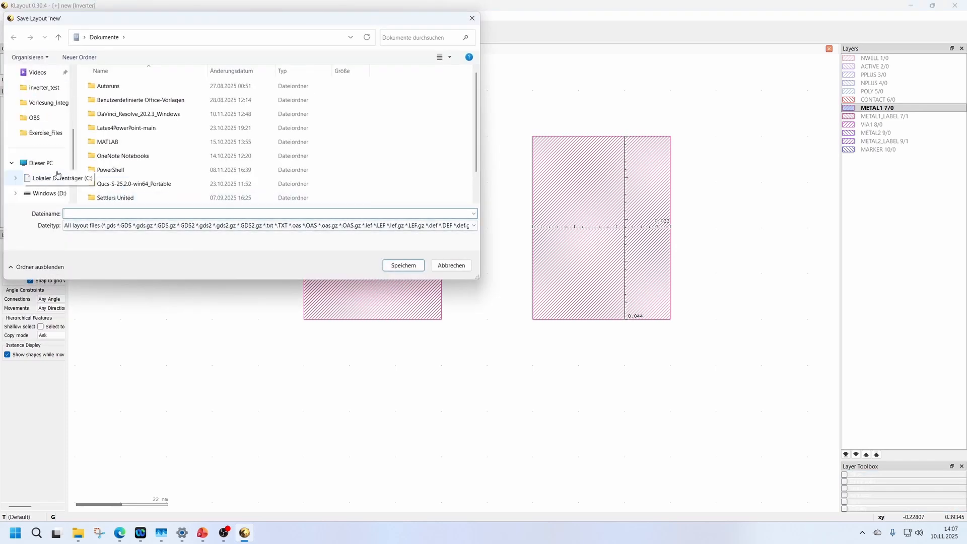
pyautogui.click(45, 132)
pyautogui.click(155, 230)
pyautogui.write('I')
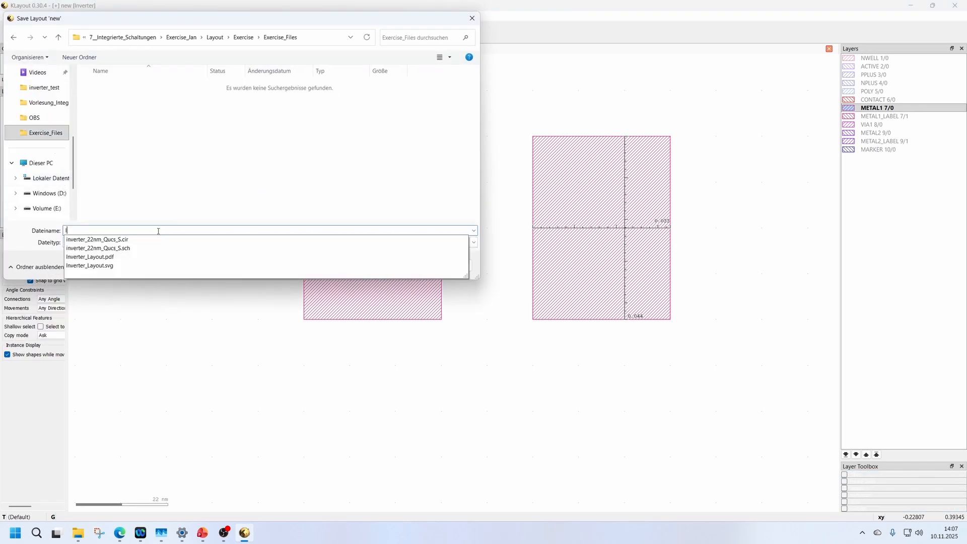
pyautogui.write('nvter')
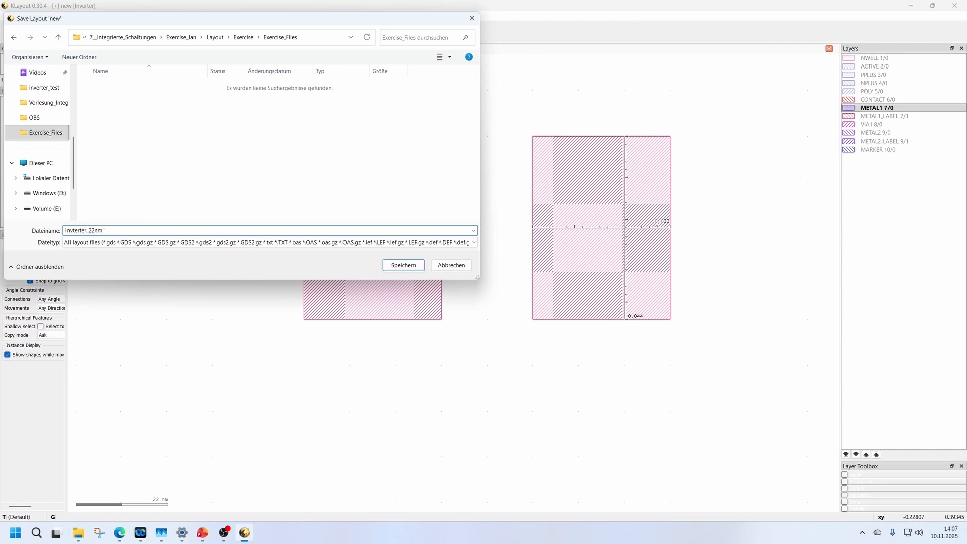
pyautogui.write('ter_22nm')
pyautogui.click(403, 265)
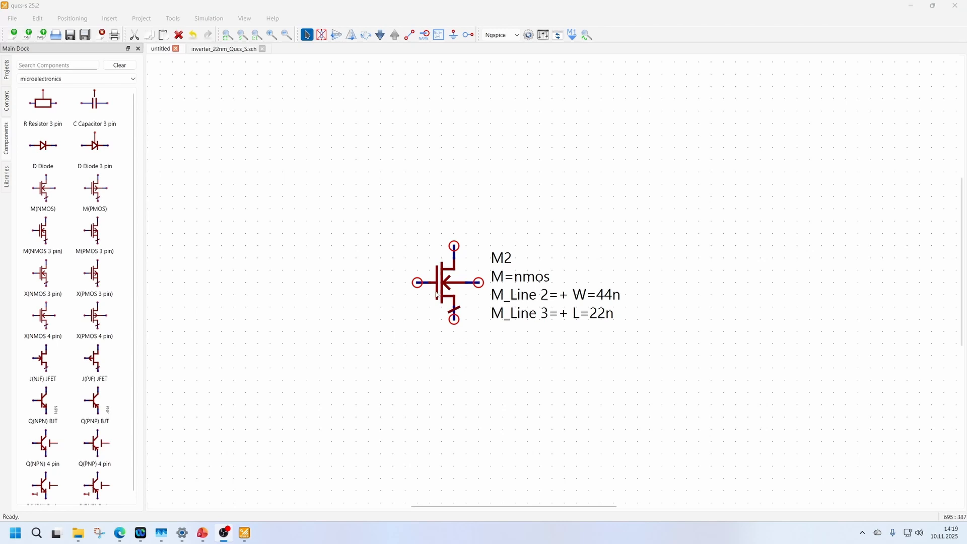
# Move the M2 transistor slightly up and right in the schematic, and search the component library for NMOS.
pyautogui.moveTo(447, 296); pyautogui.dragTo(459, 272)
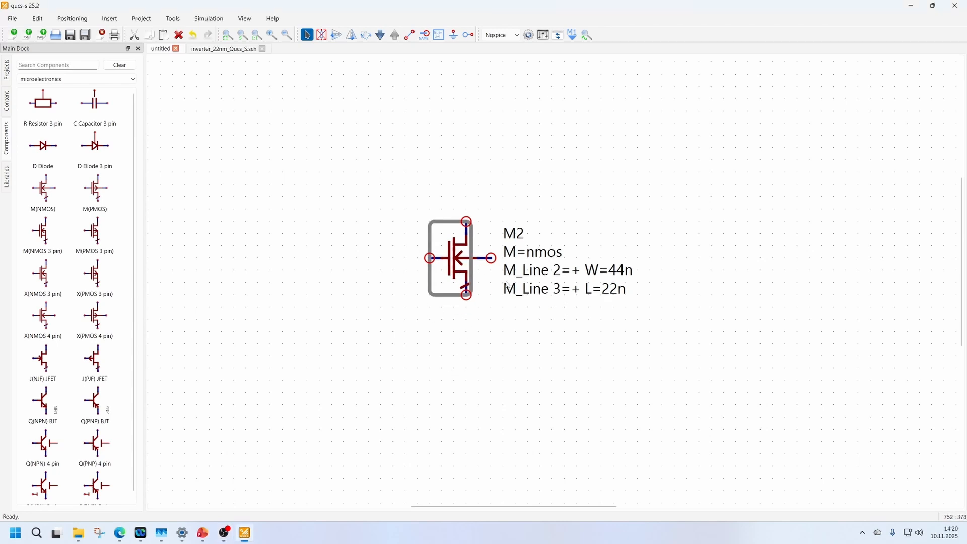
pyautogui.click(46, 67)
pyautogui.write('NMOS')
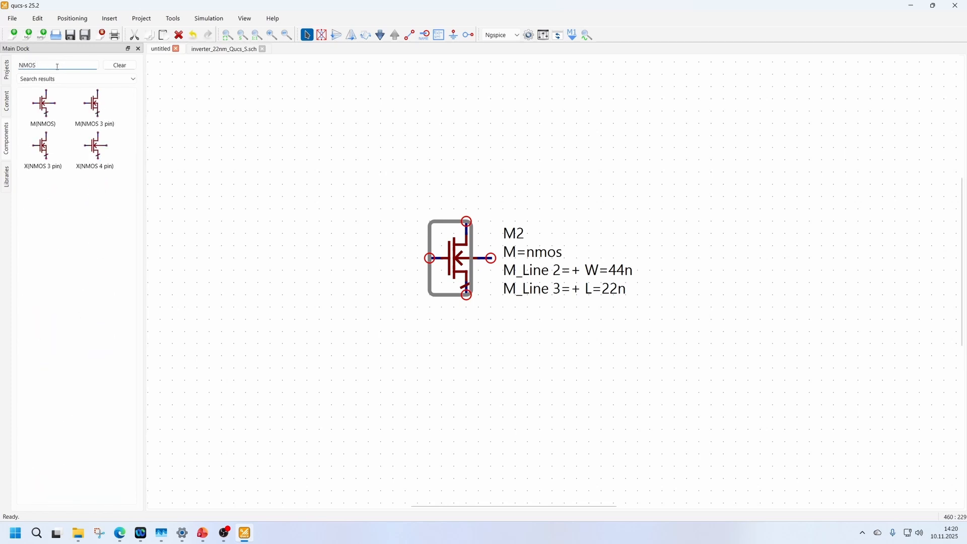
pyautogui.click(42, 106)
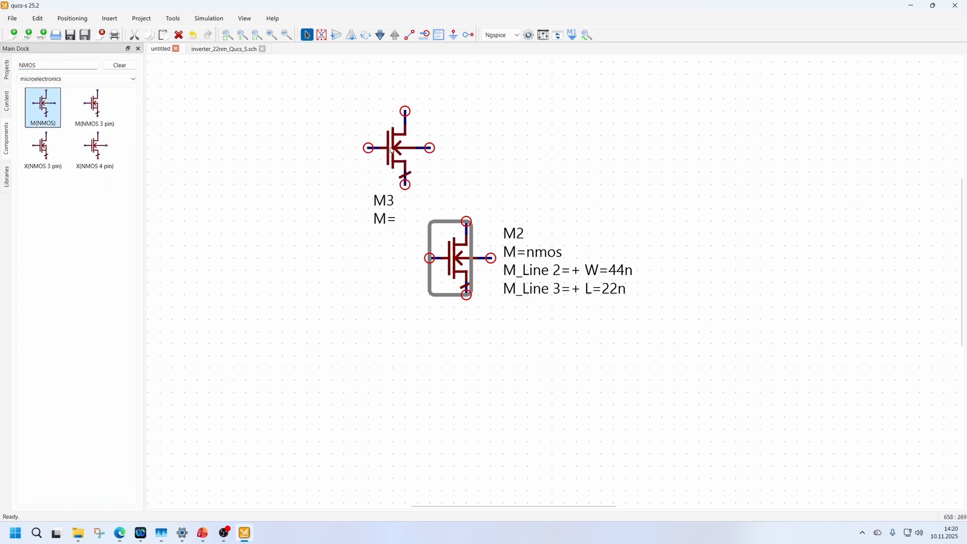
pyautogui.press('Escape')
# Review the M2 transistor's model name, width and length entries in its component properties.
pyautogui.doubleClick(450, 251)
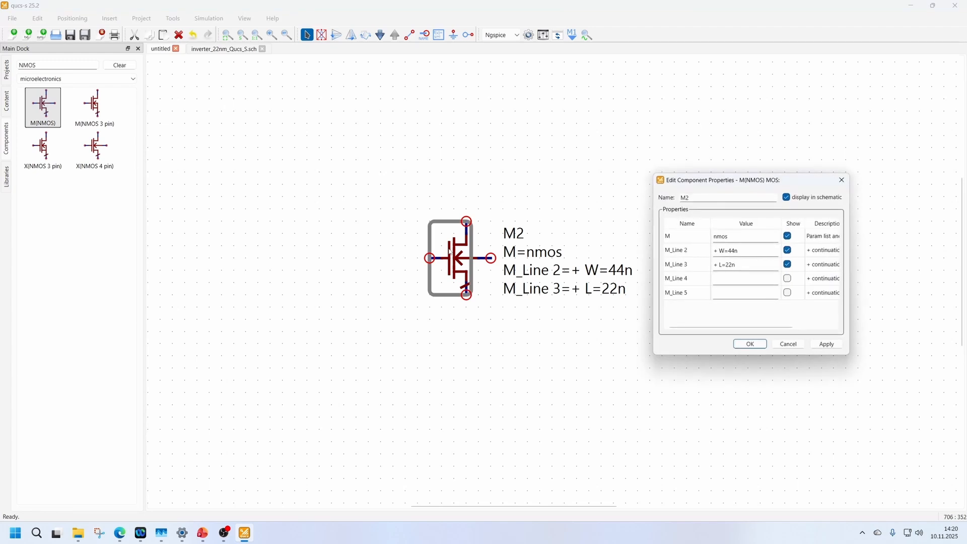
pyautogui.doubleClick(726, 238)
pyautogui.click(717, 252)
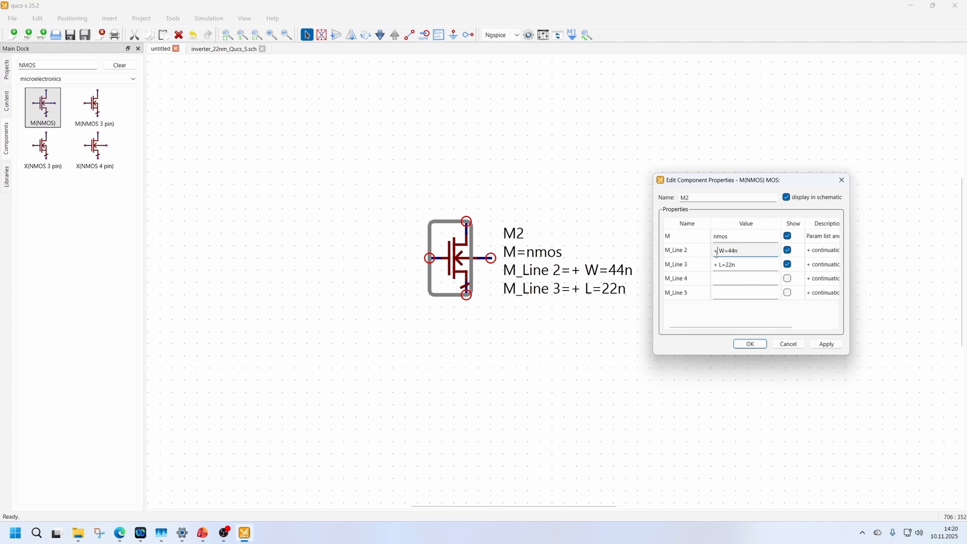
pyautogui.moveTo(738, 252); pyautogui.dragTo(700, 251)
pyautogui.click(742, 252)
pyautogui.click(750, 344)
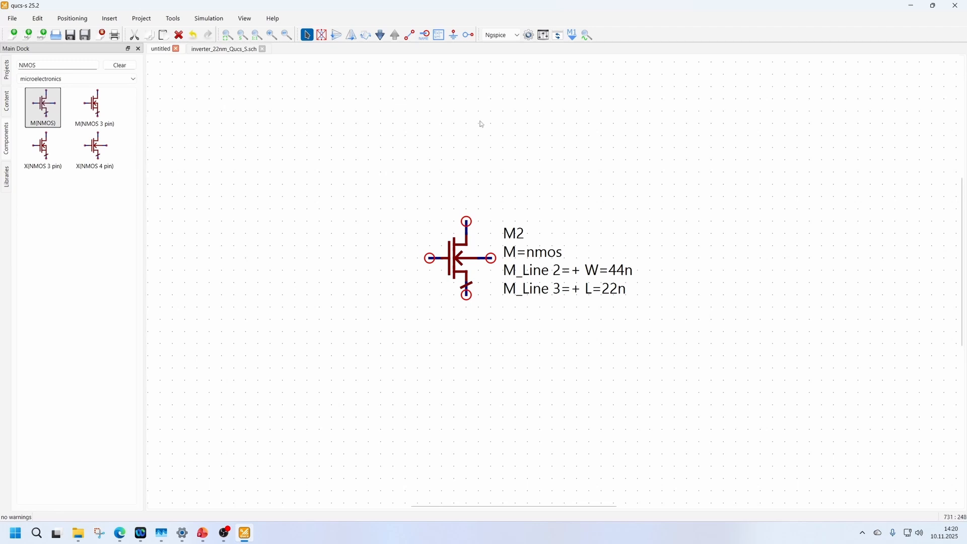
# Place three ports around M2: P1 on the gate, P2 above the transistor and P3 below it.
pyautogui.click(468, 34)
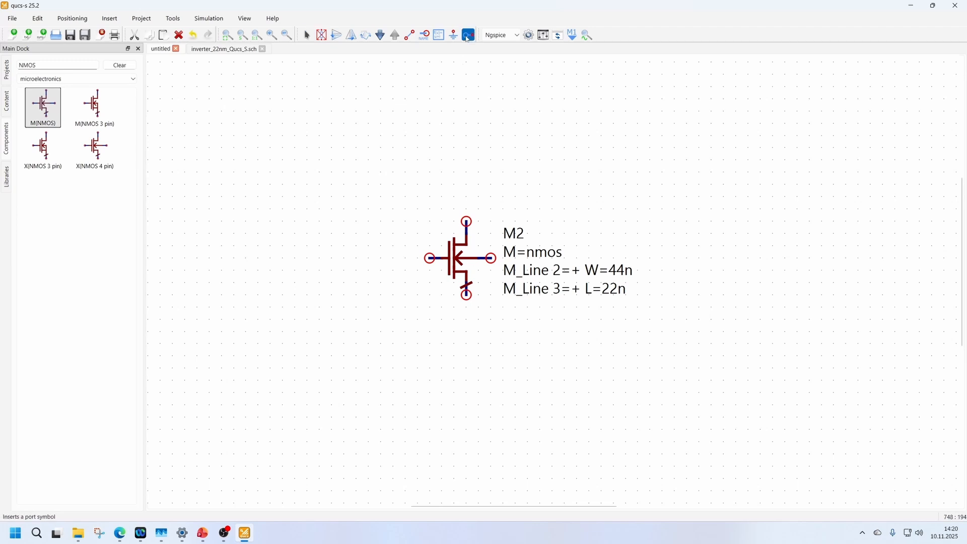
pyautogui.click(428, 258)
pyautogui.click(454, 185)
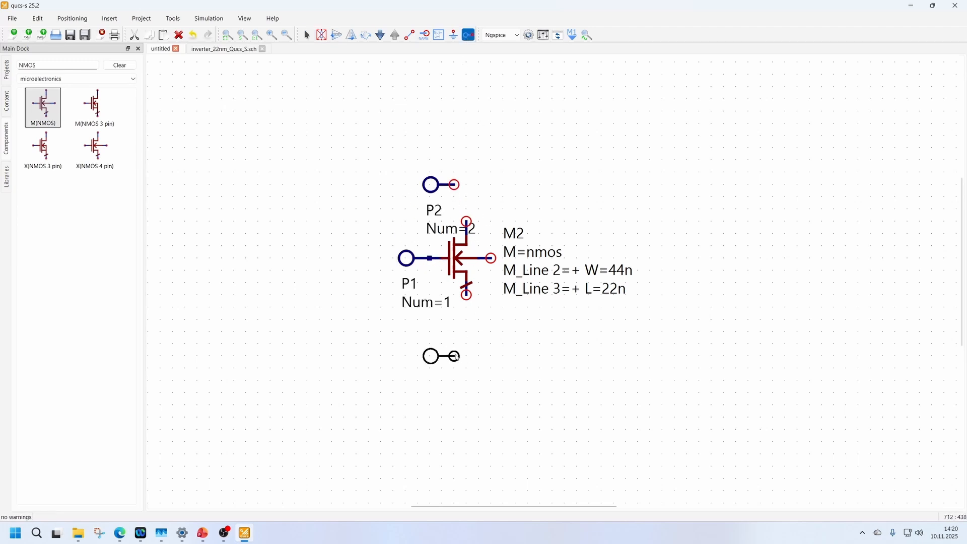
pyautogui.click(453, 356)
pyautogui.press('Escape')
# Rotate ports P2 and P3 so that P2's pin points down and P3's pin points up toward the transistor.
pyautogui.hotkey('ctrl', 'r')
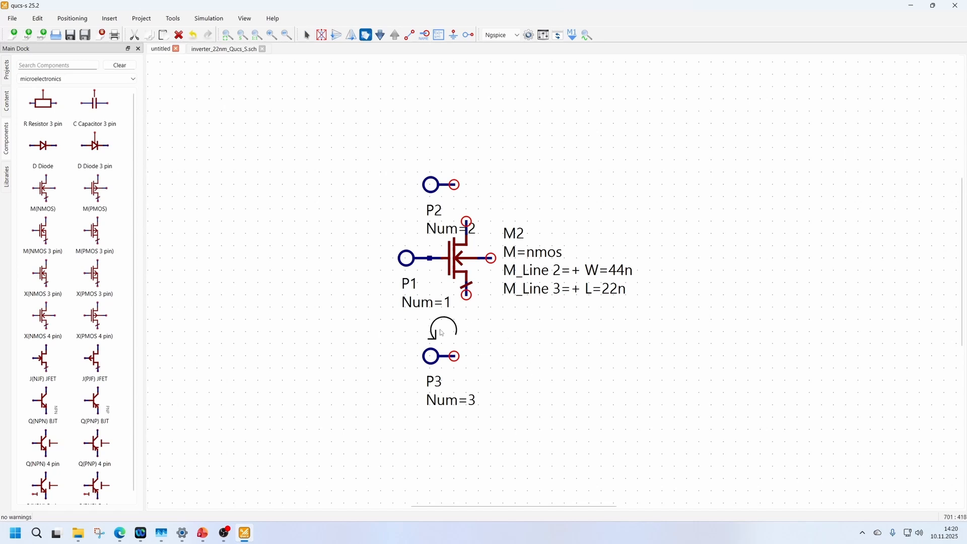
pyautogui.click(443, 352)
pyautogui.click(443, 184)
pyautogui.press('Escape')
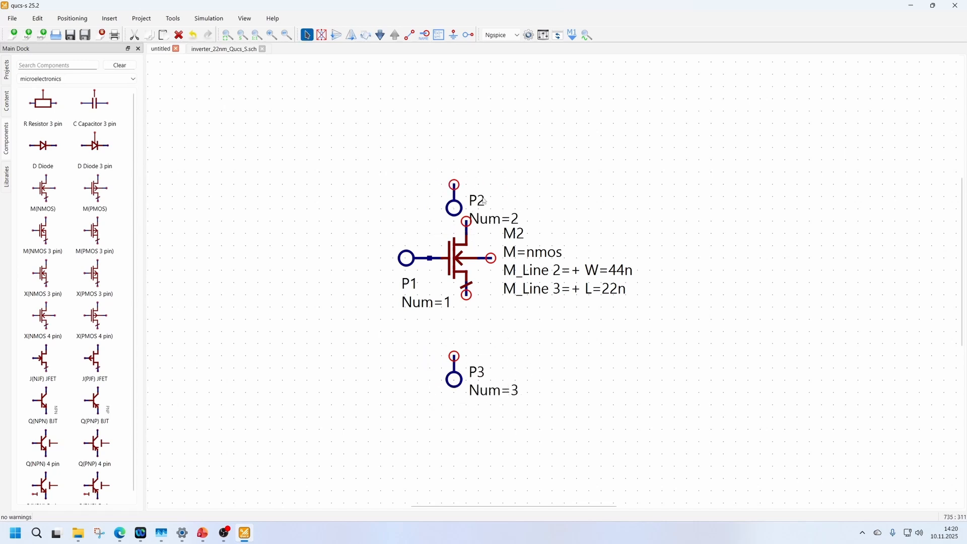
pyautogui.hotkey('ctrl', 'r')
pyautogui.click(457, 185)
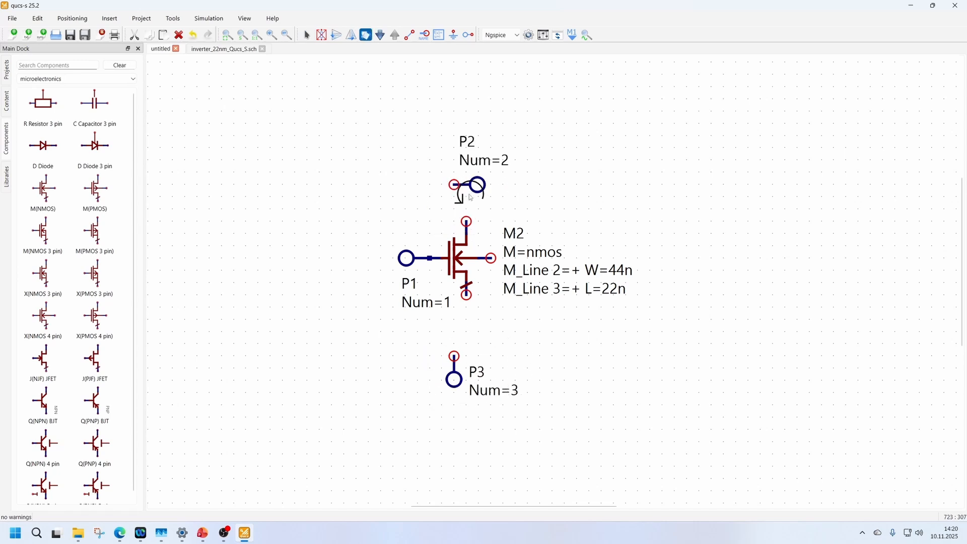
pyautogui.click(462, 184)
pyautogui.press('Escape')
# Align P2 above the drain and P3 below the source of M2, and move P1 further away from the gate.
pyautogui.moveTo(453, 160)
pyautogui.mouseDown()
pyautogui.moveTo(466, 198)
pyautogui.moveTo(466, 174)
pyautogui.mouseUp()
pyautogui.moveTo(406, 258); pyautogui.dragTo(369, 258)
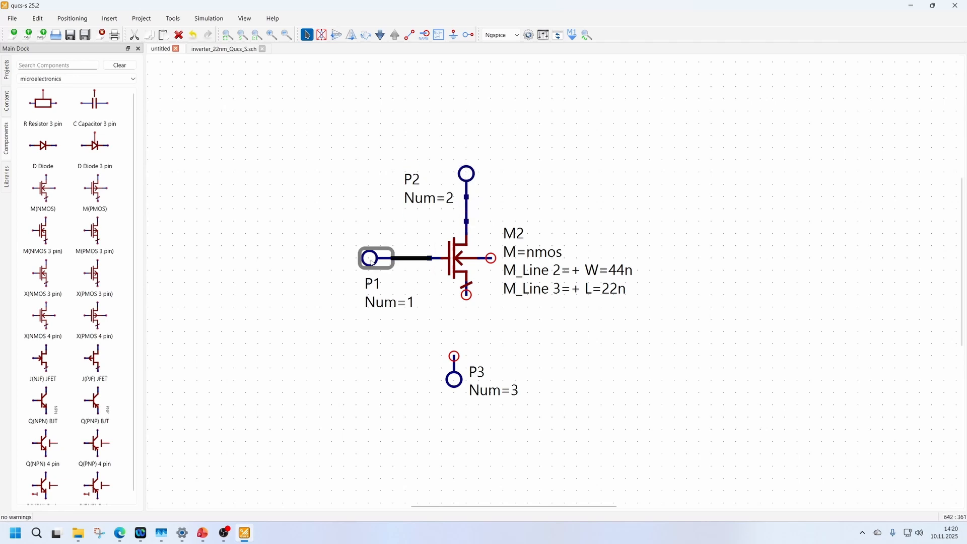
pyautogui.moveTo(457, 382)
pyautogui.mouseDown()
pyautogui.moveTo(467, 316)
pyautogui.moveTo(468, 381)
pyautogui.mouseUp()
# Wire M2's bulk terminal to the source line between the transistor and P3.
pyautogui.hotkey('ctrl', 'e')
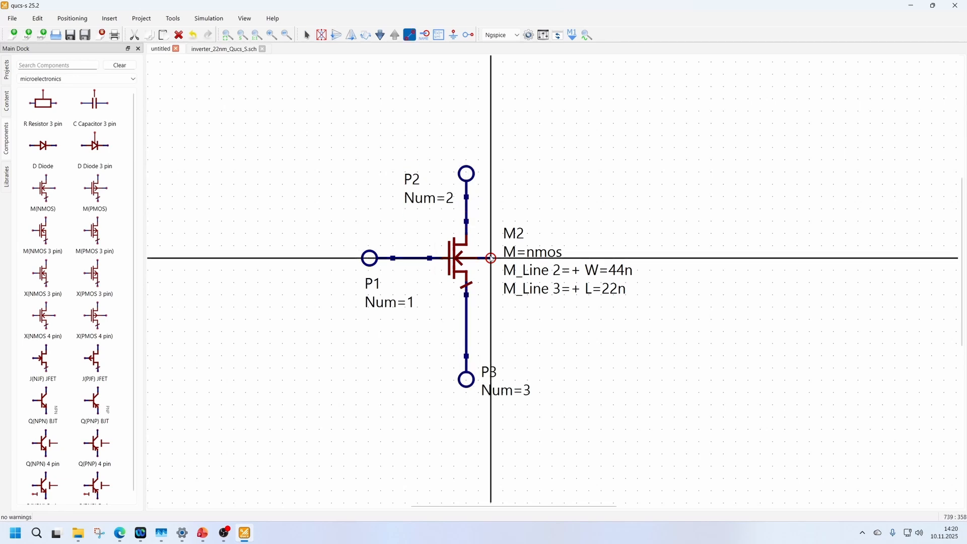
pyautogui.click(491, 258)
pyautogui.click(467, 307)
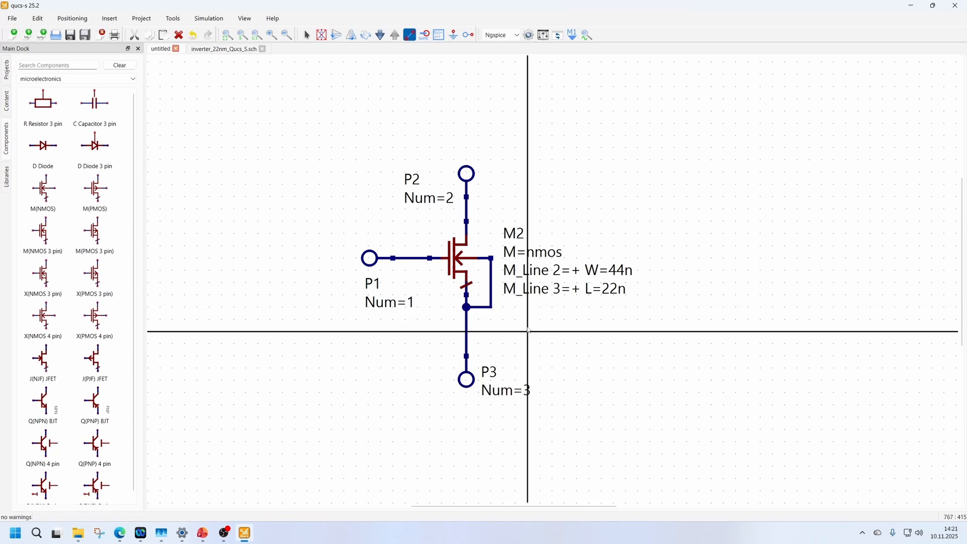
pyautogui.press('Escape')
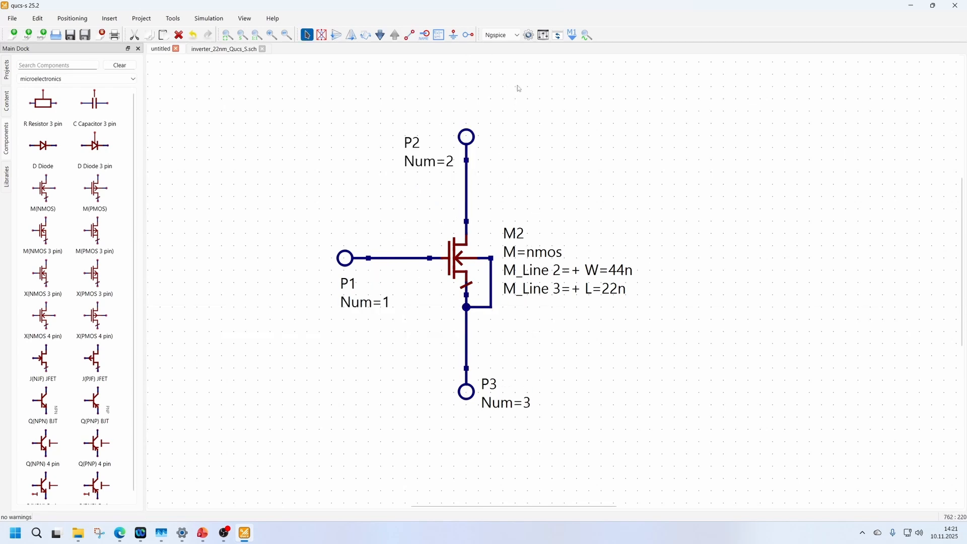
# Label the wires to P1, P2 and P3 as Gate, Drain and Source.
pyautogui.click(424, 37)
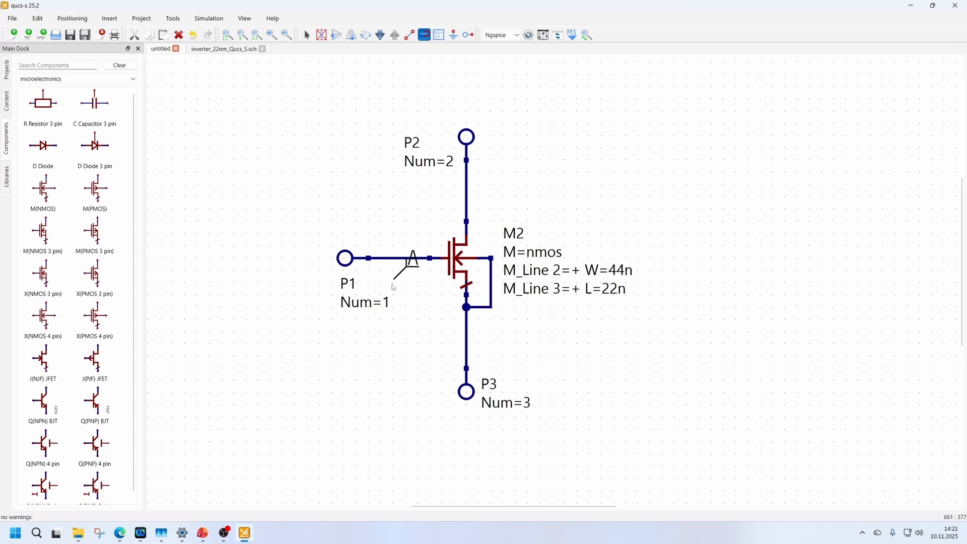
pyautogui.click(394, 259)
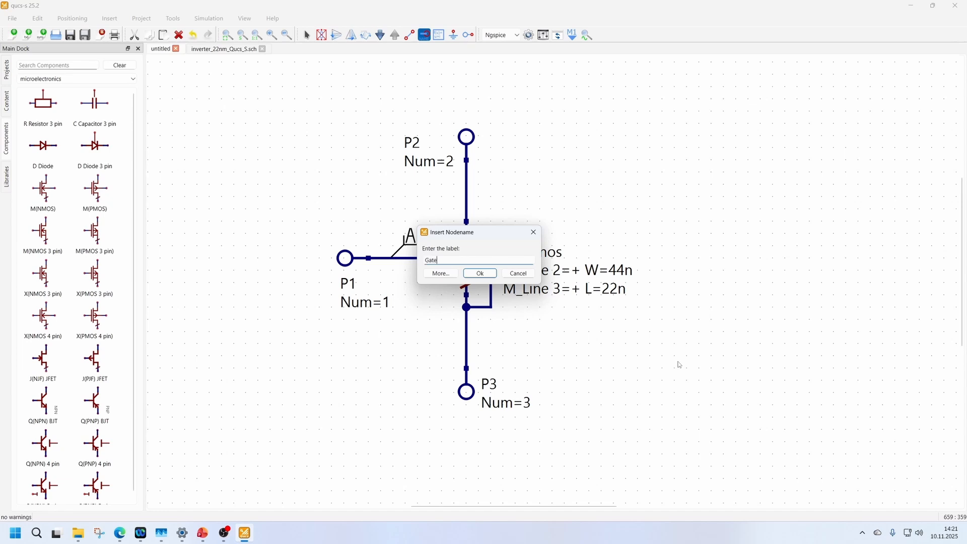
pyautogui.click(487, 272)
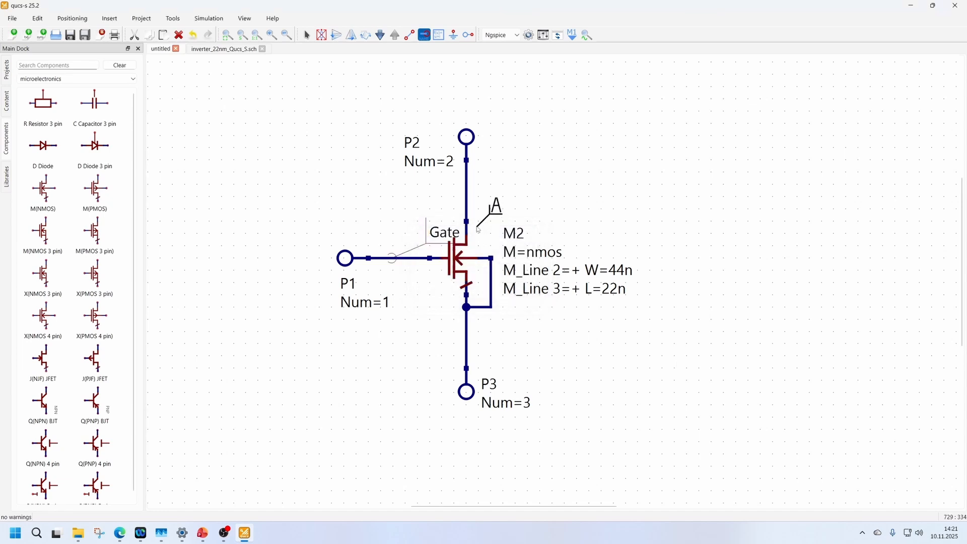
pyautogui.click(466, 195)
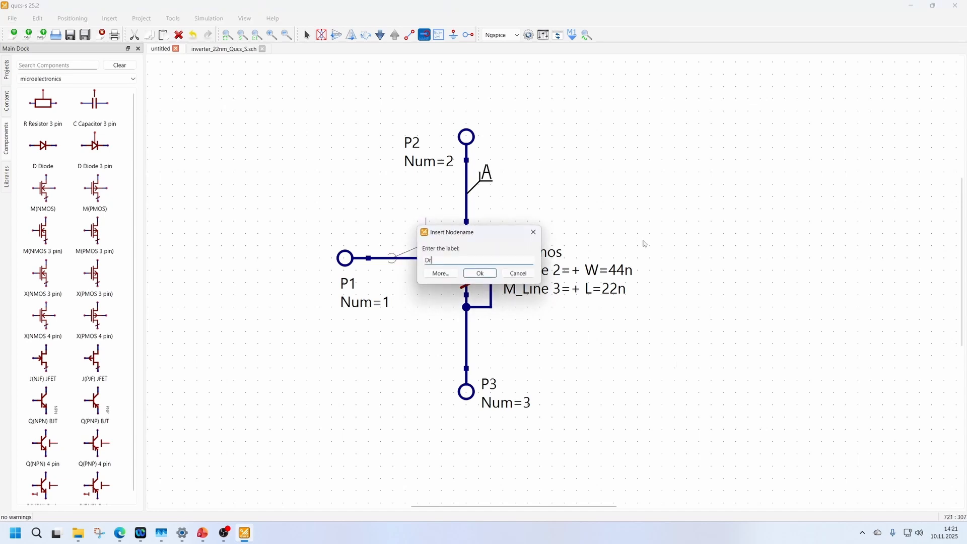
pyautogui.click(479, 273)
pyautogui.click(466, 347)
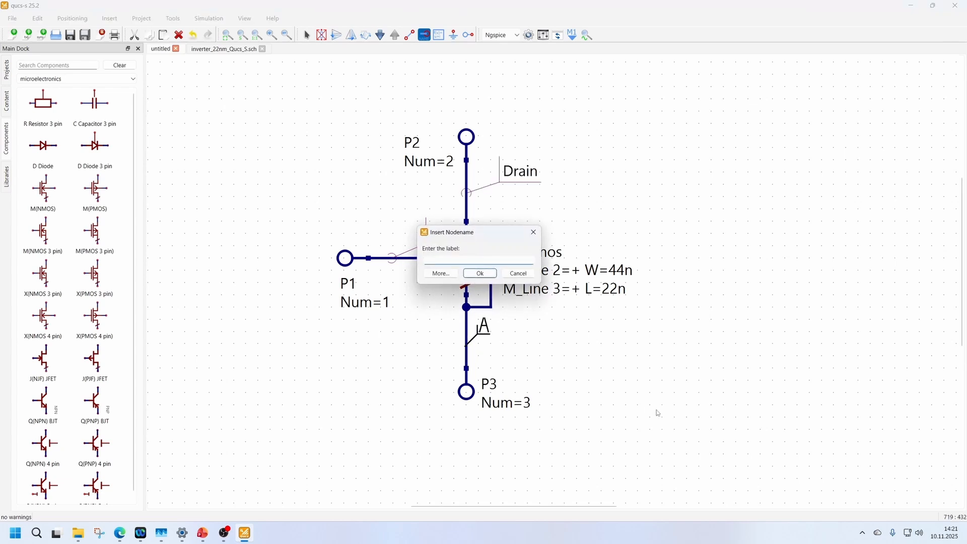
pyautogui.press('Return')
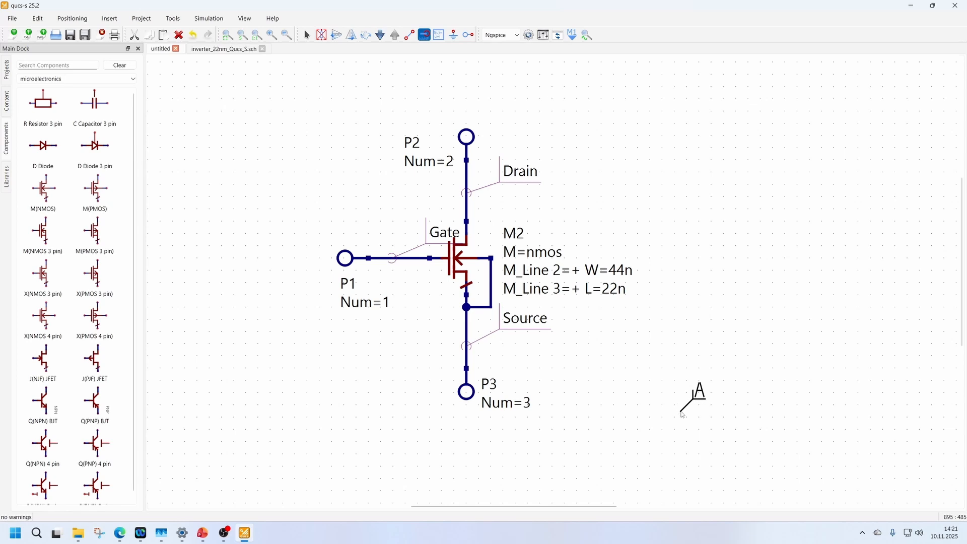
pyautogui.press('Escape')
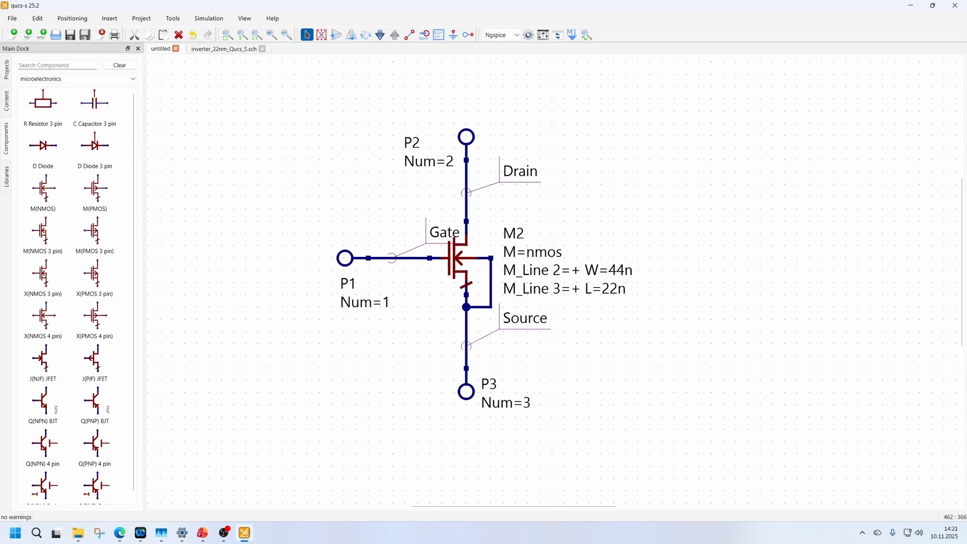
# Save the transistor schematic under the file name NMOS in the Exercise_Files folder.
pyautogui.click(12, 19)
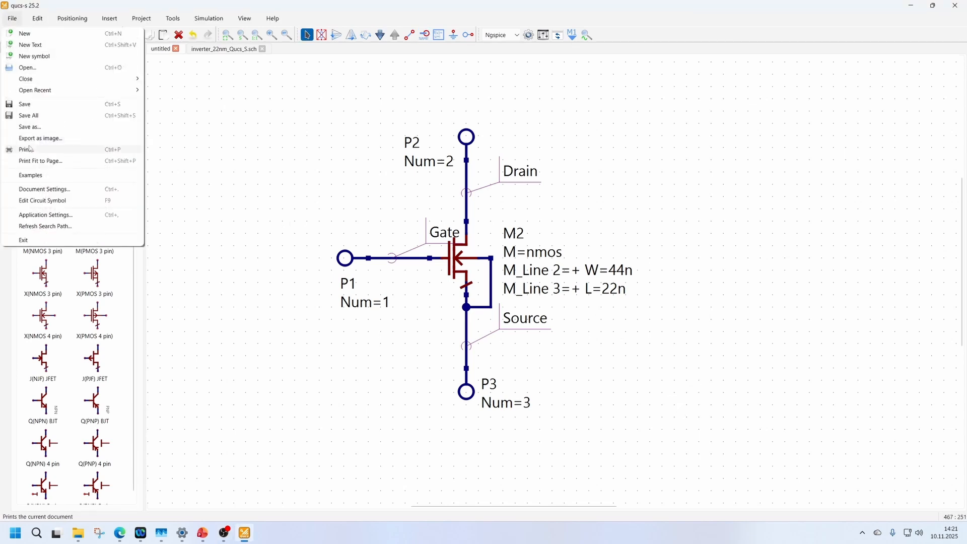
pyautogui.click(30, 127)
pyautogui.write('NMOS')
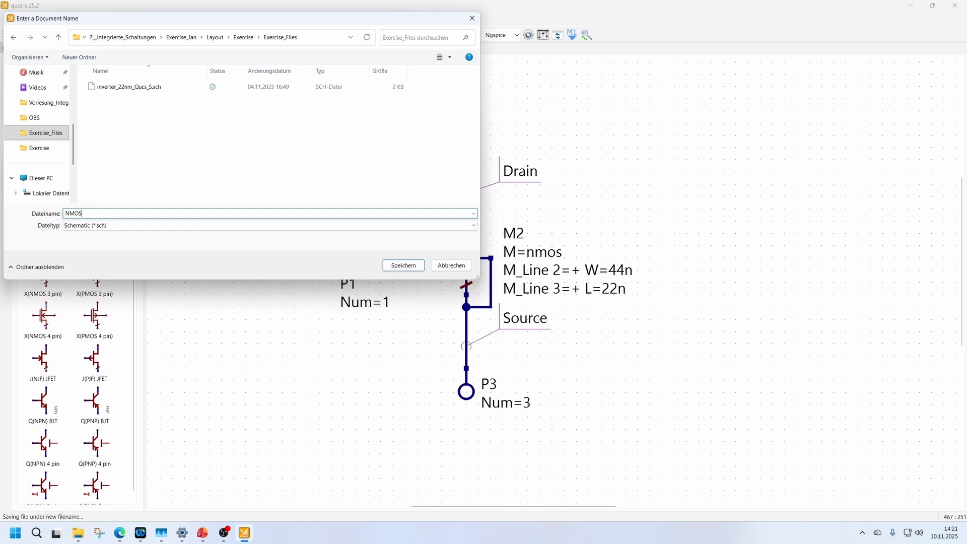
pyautogui.click(403, 265)
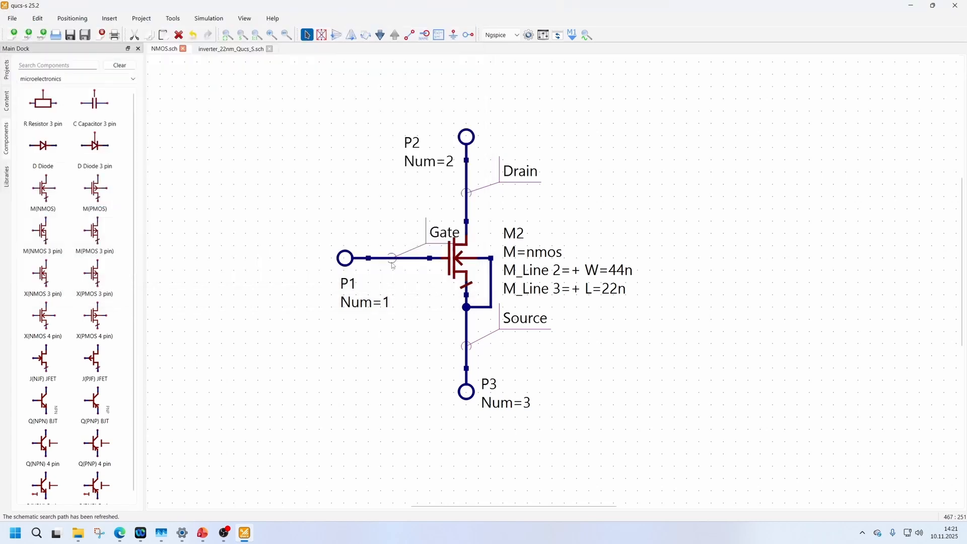
# Create a new schematic and place a Subcircuit component in the middle of the empty sheet.
pyautogui.click(19, 19)
pyautogui.click(24, 33)
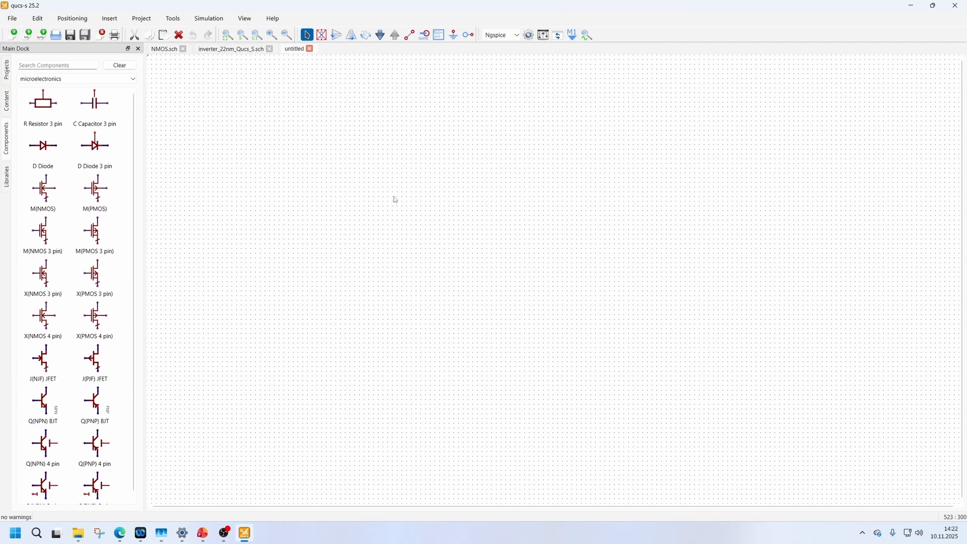
pyautogui.click(42, 66)
pyautogui.write('Sub')
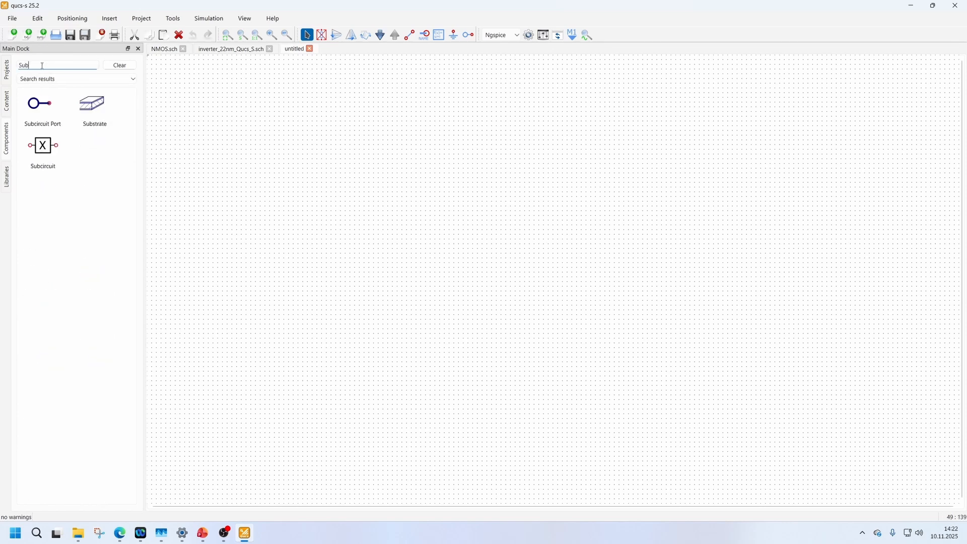
pyautogui.click(43, 149)
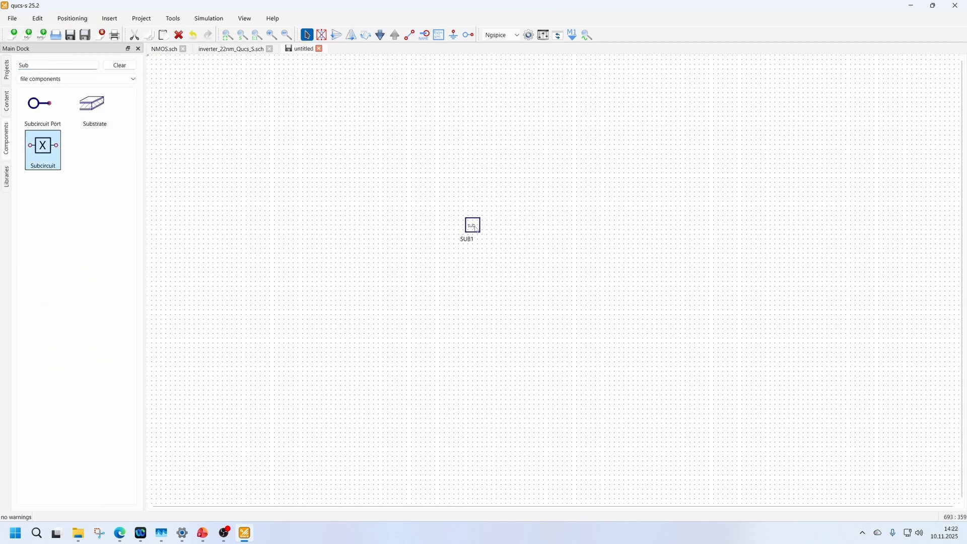
pyautogui.click(472, 281)
# Assign NMOS.sch from the Exercise_Files folder as the source file of subcircuit SUB1.
pyautogui.keyDown('ctrl'); pyautogui.scroll(5, 476, 283); pyautogui.keyUp('ctrl')
pyautogui.doubleClick(473, 281)
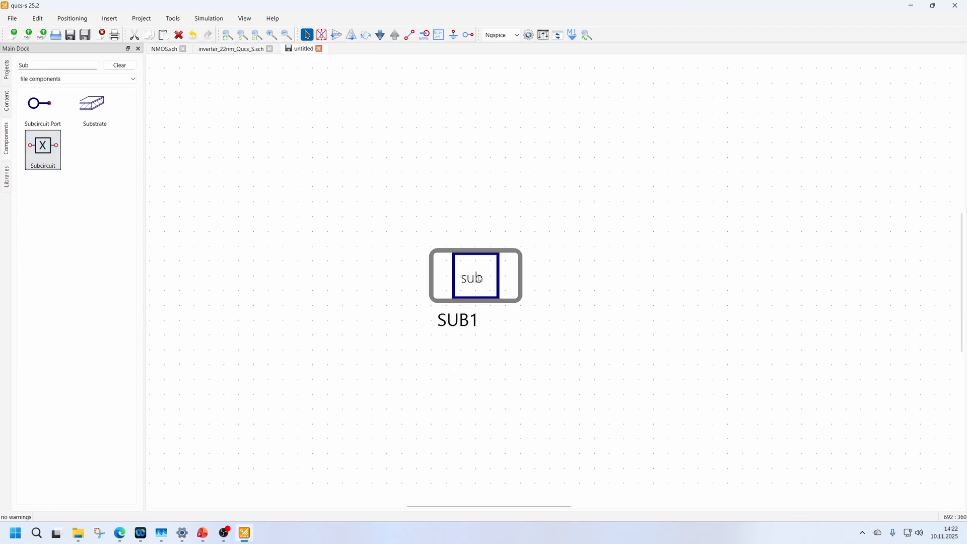
pyautogui.click(776, 237)
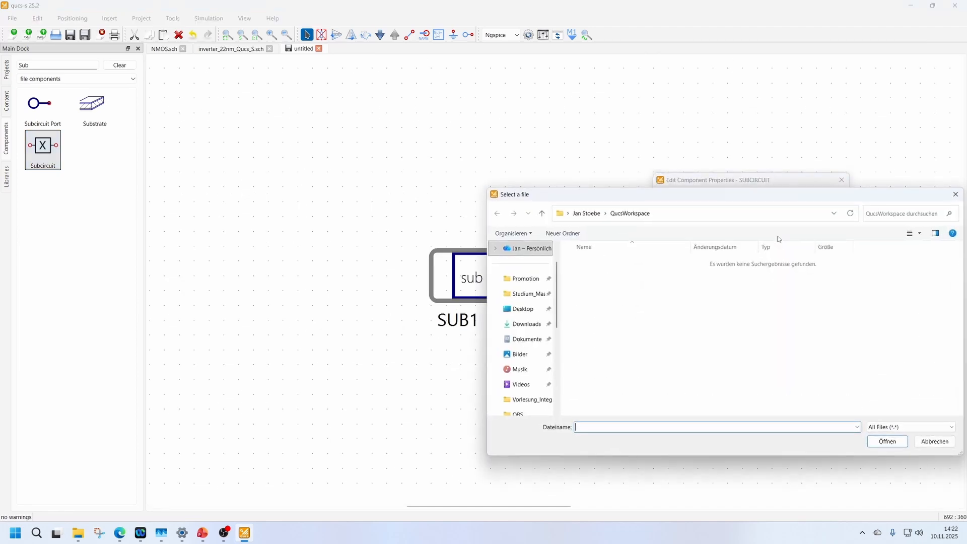
pyautogui.moveTo(740, 203); pyautogui.dragTo(577, 145)
pyautogui.scroll(-3, 367, 277)
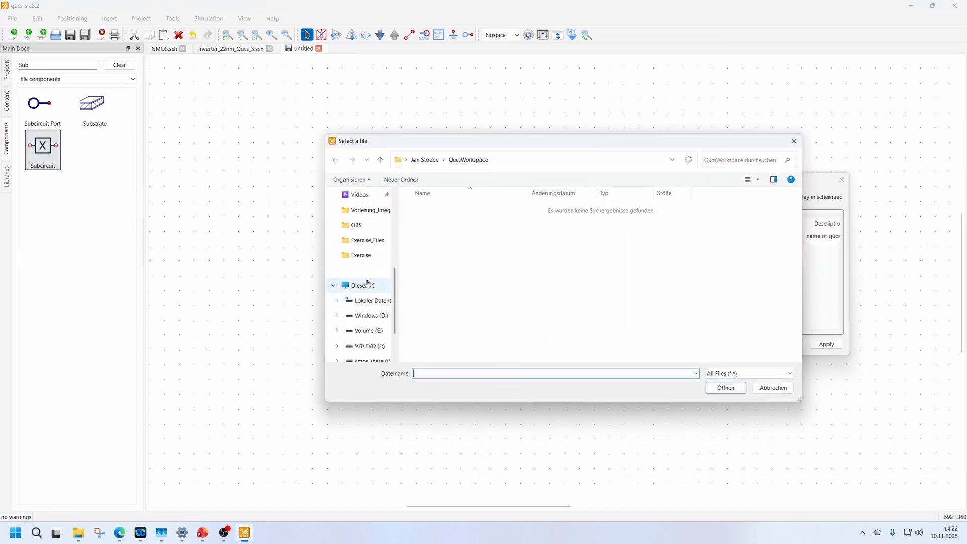
pyautogui.click(368, 240)
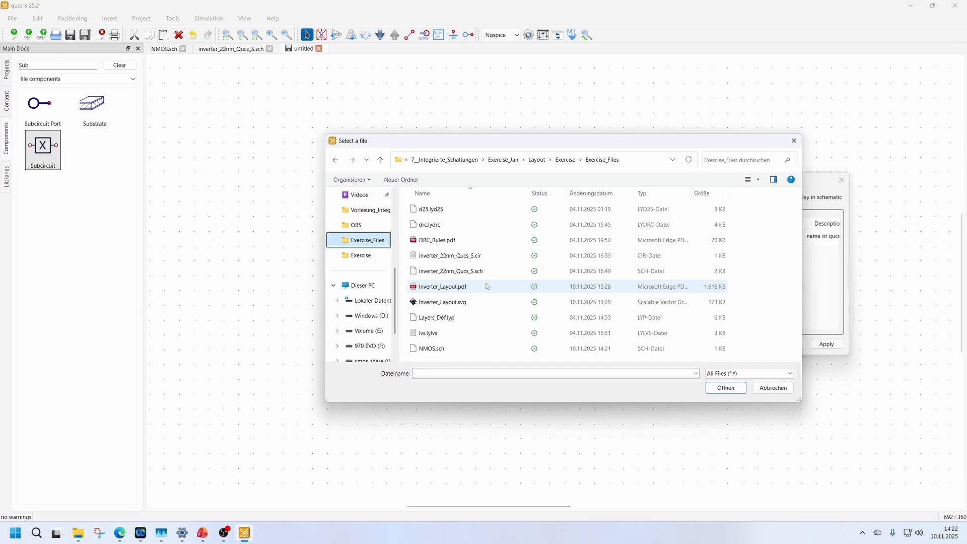
pyautogui.click(528, 348)
pyautogui.click(722, 388)
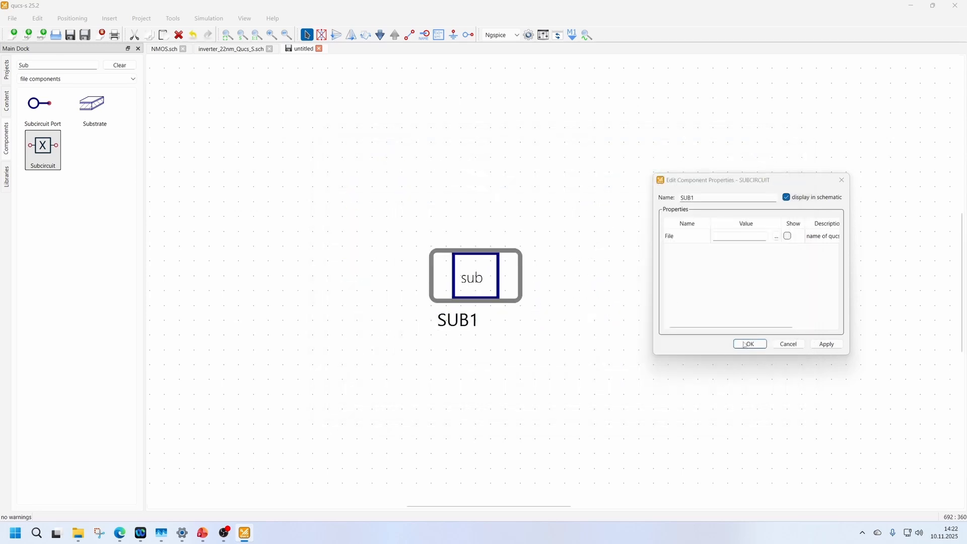
pyautogui.click(748, 344)
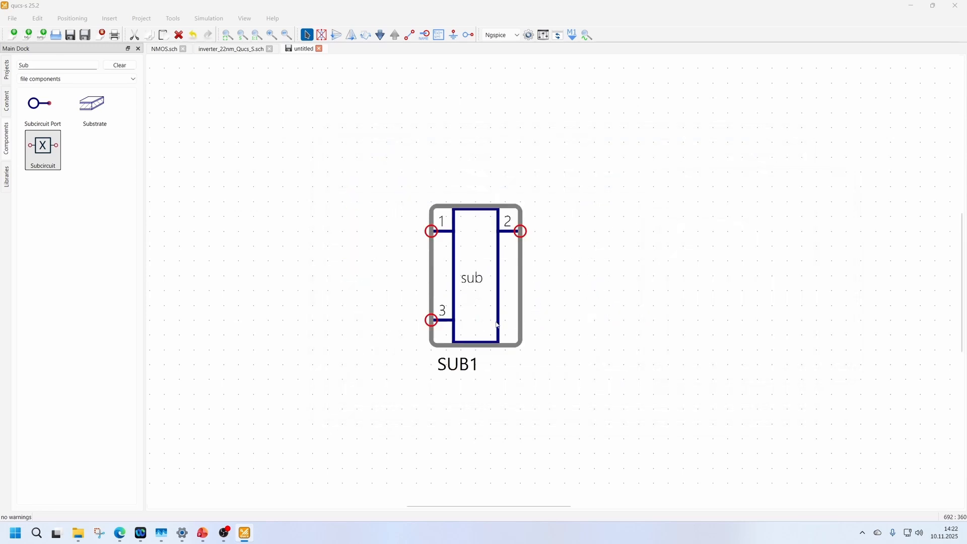
pyautogui.click(518, 208)
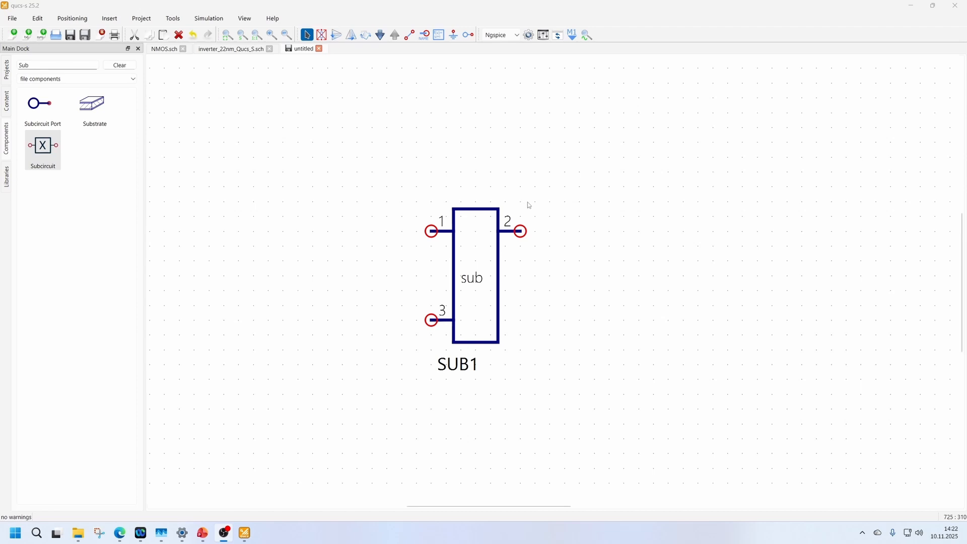
# Save the schematic's netlist as netlist.cir in the Exercise_Files folder.
pyautogui.click(200, 21)
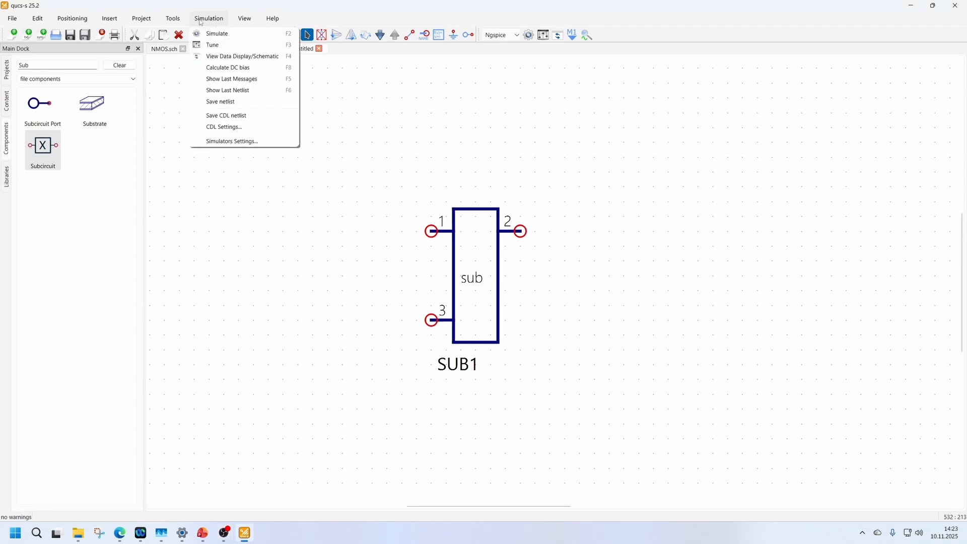
pyautogui.click(237, 102)
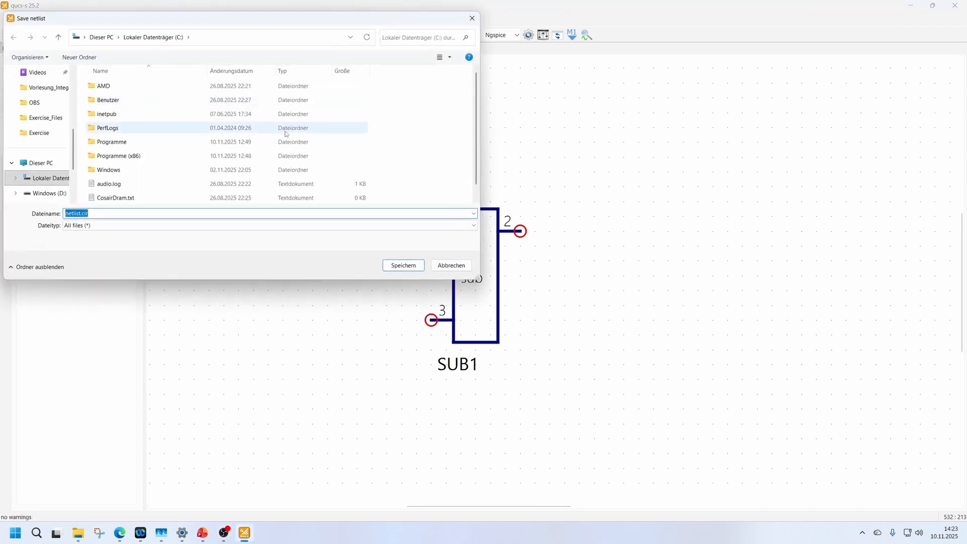
pyautogui.click(45, 117)
pyautogui.click(403, 265)
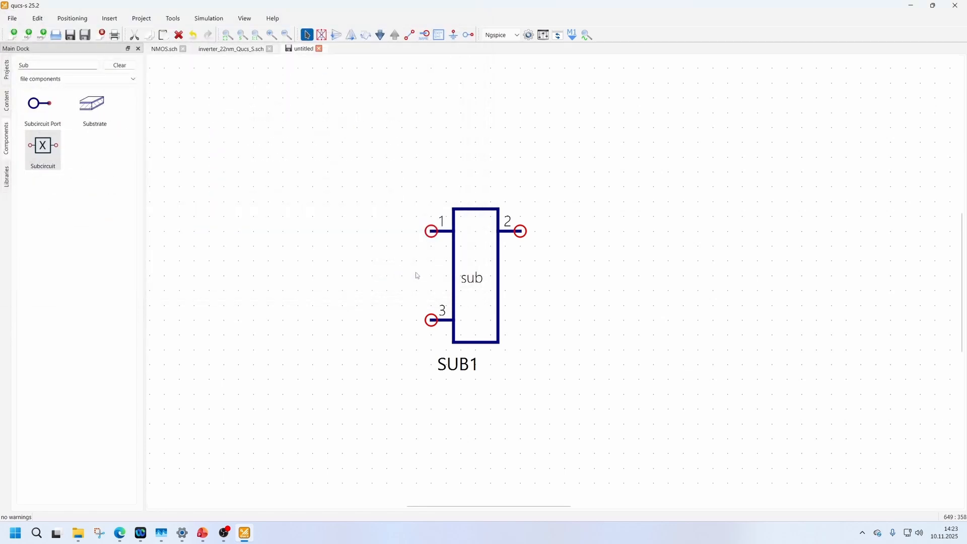
# Open the saved netlist in Notepad and delete the .INCLUDE line and everything below .ENDS, keeping the .SUBCKT NMOS block.
pyautogui.moveTo(78, 532)
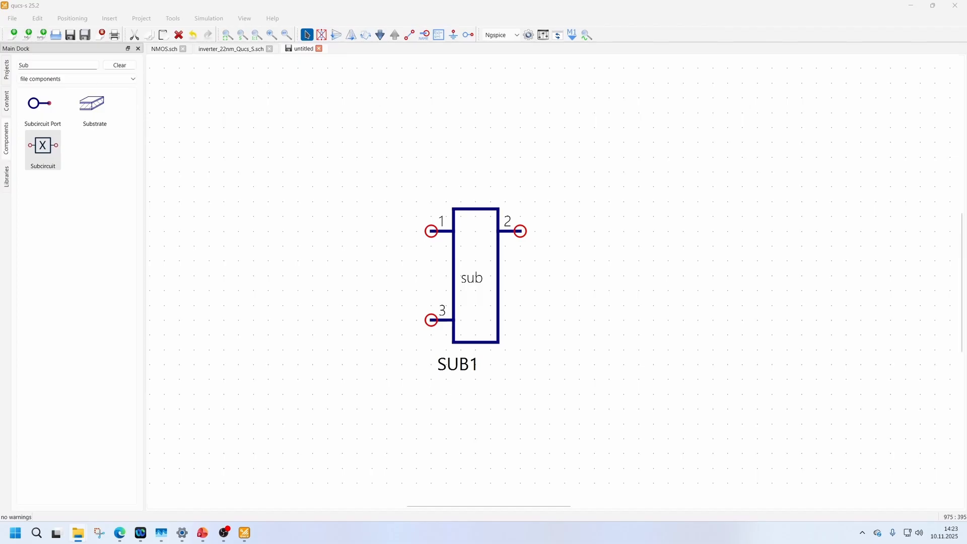
pyautogui.moveTo(0, 136); pyautogui.dragTo(780, 87)
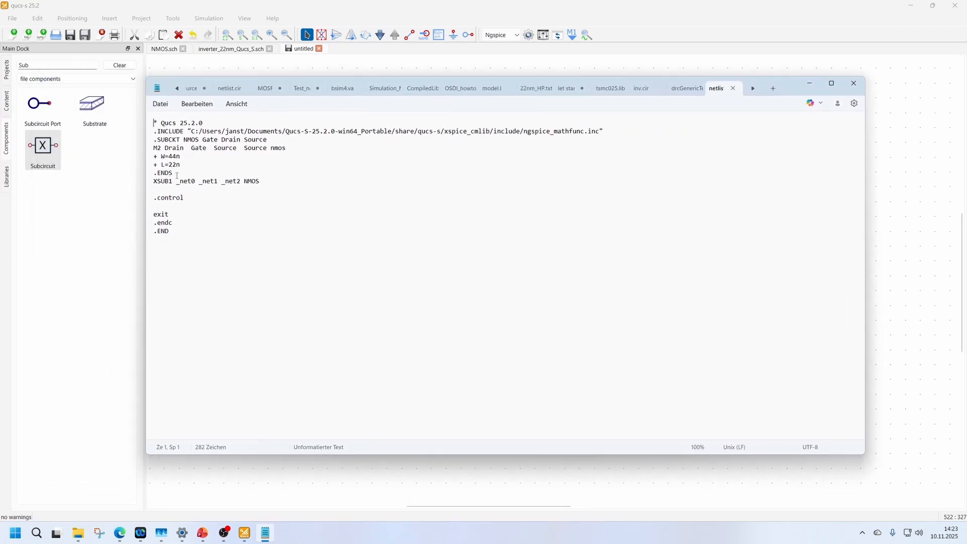
pyautogui.moveTo(204, 173); pyautogui.dragTo(147, 141)
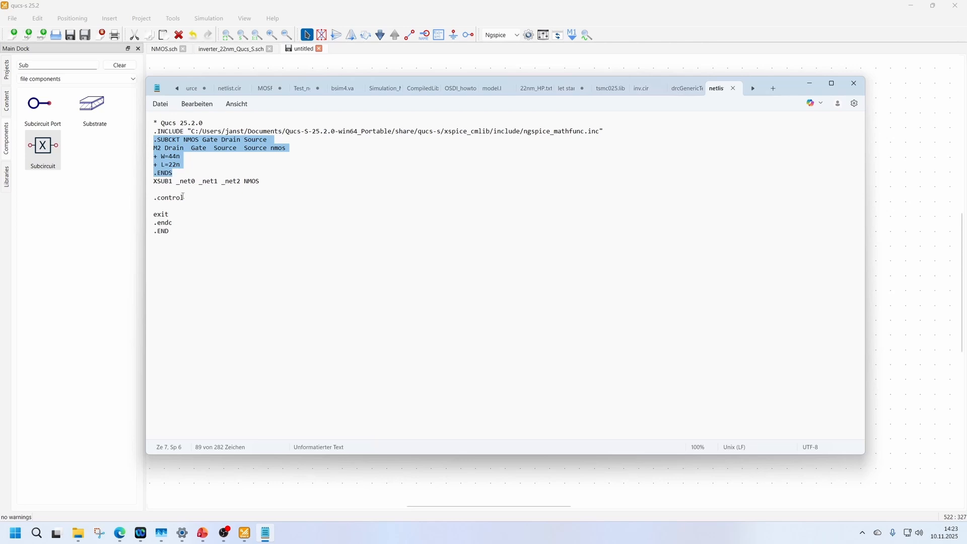
pyautogui.moveTo(178, 239); pyautogui.dragTo(149, 185)
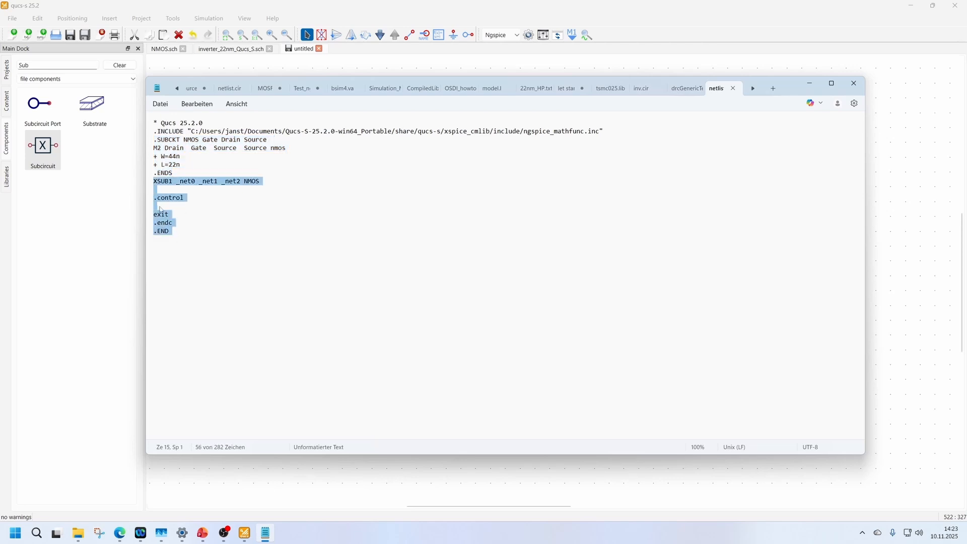
pyautogui.press('Delete')
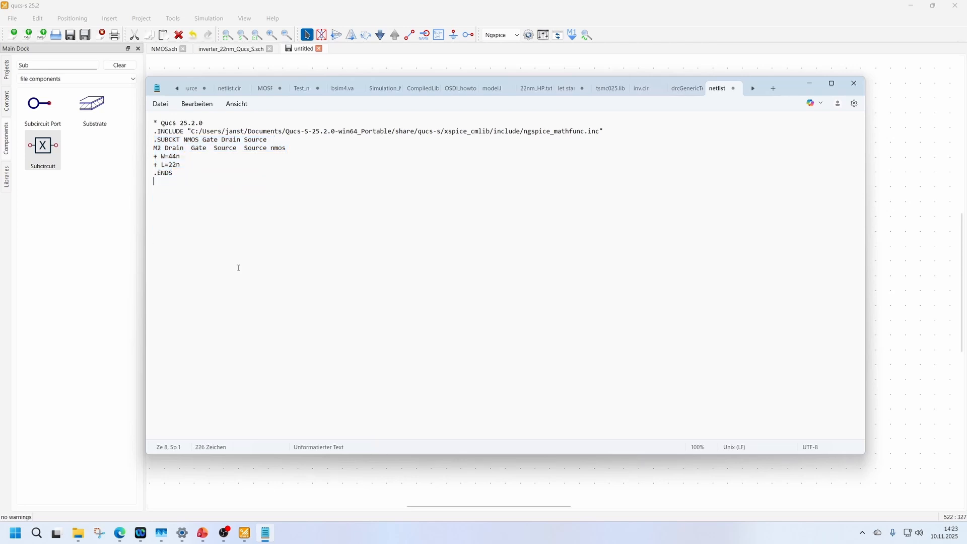
pyautogui.moveTo(614, 135); pyautogui.dragTo(139, 130)
pyautogui.press('Delete')
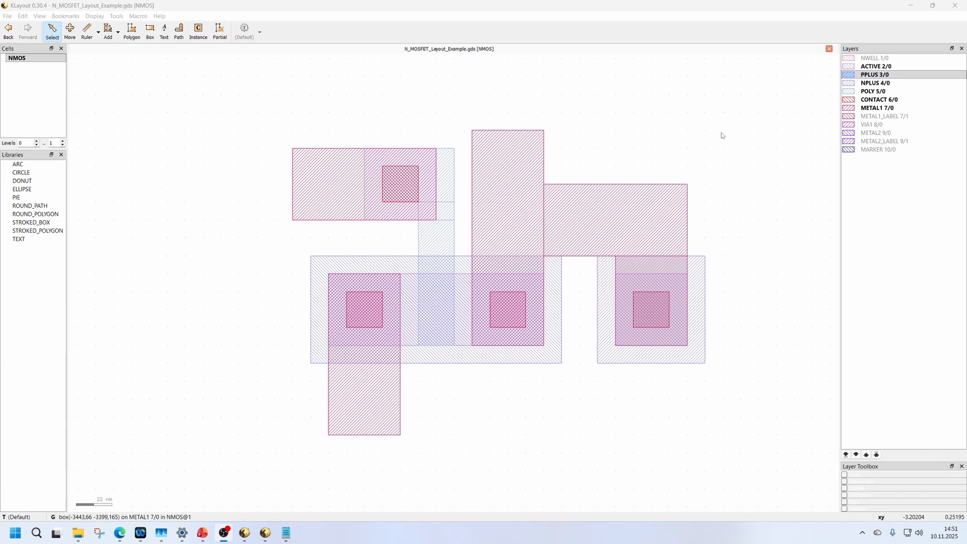
# In KLayout, examine which shapes of the NMOS example layout lie on the METAL1, CONTACT, POLY, PPLUS and NPLUS layers.
pyautogui.click(897, 108)
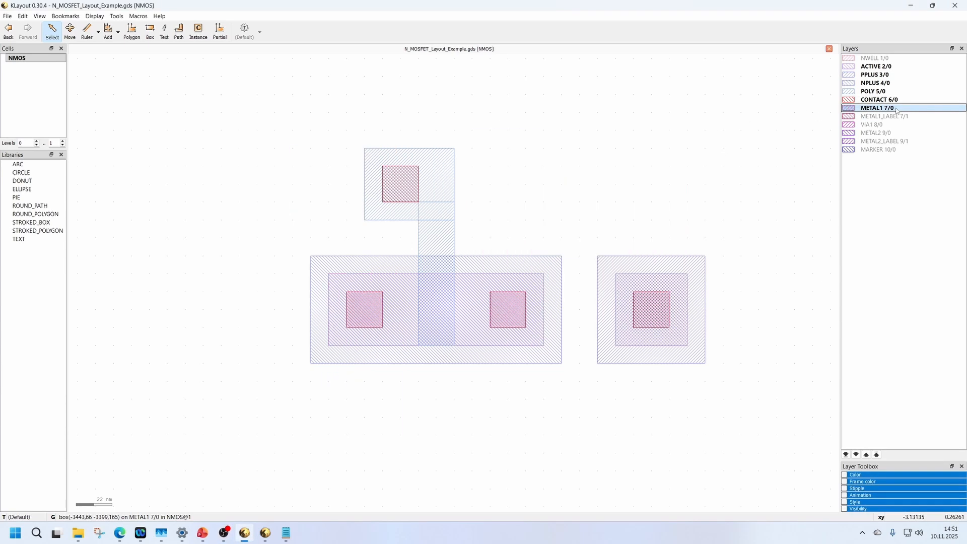
pyautogui.click(888, 100)
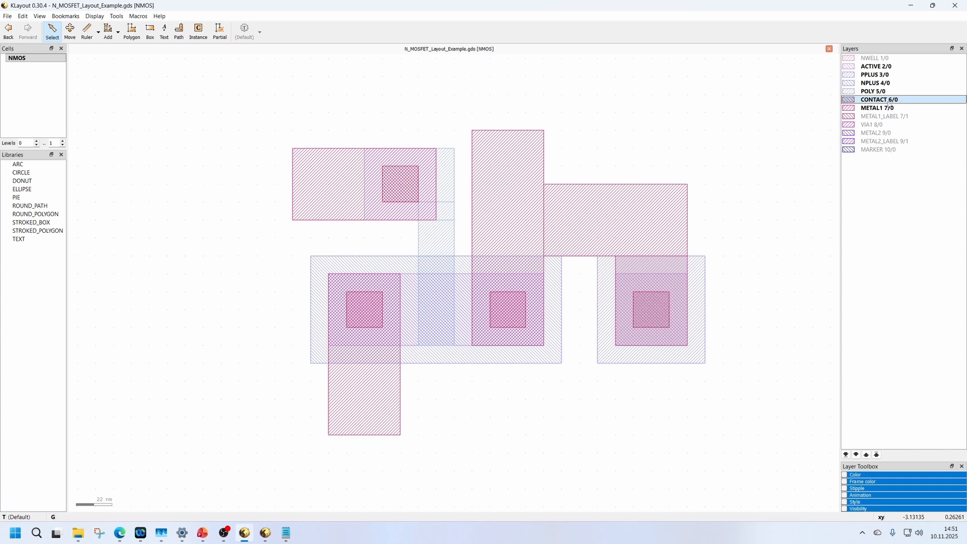
pyautogui.click(879, 92)
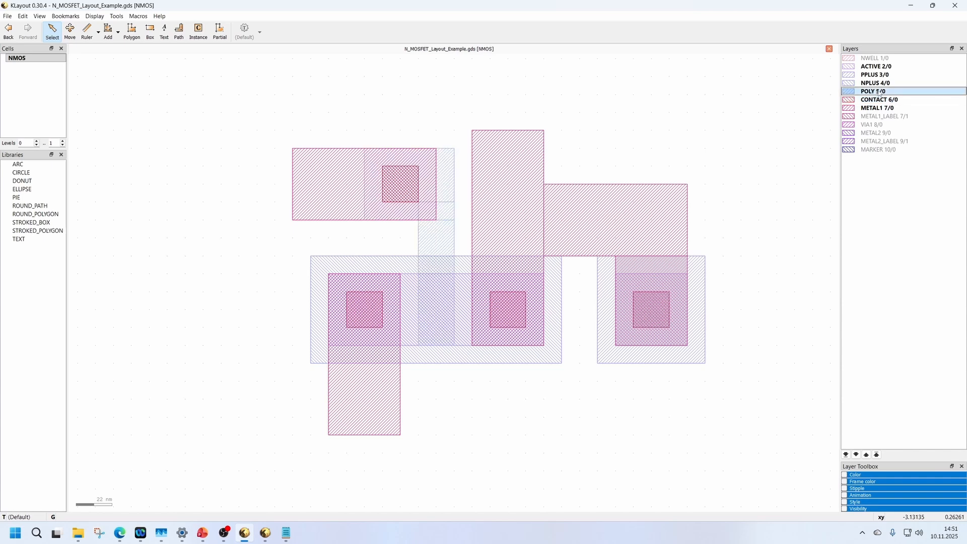
pyautogui.click(876, 77)
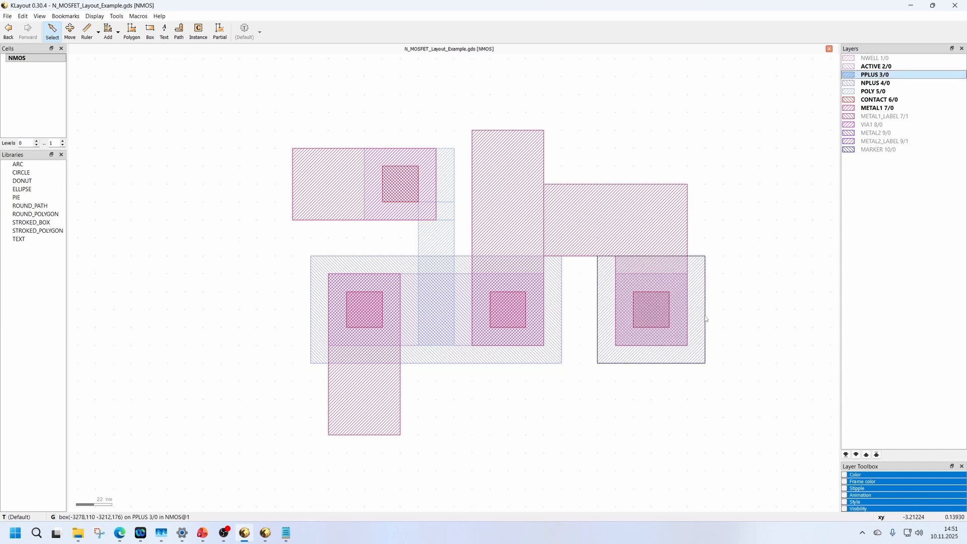
pyautogui.click(884, 84)
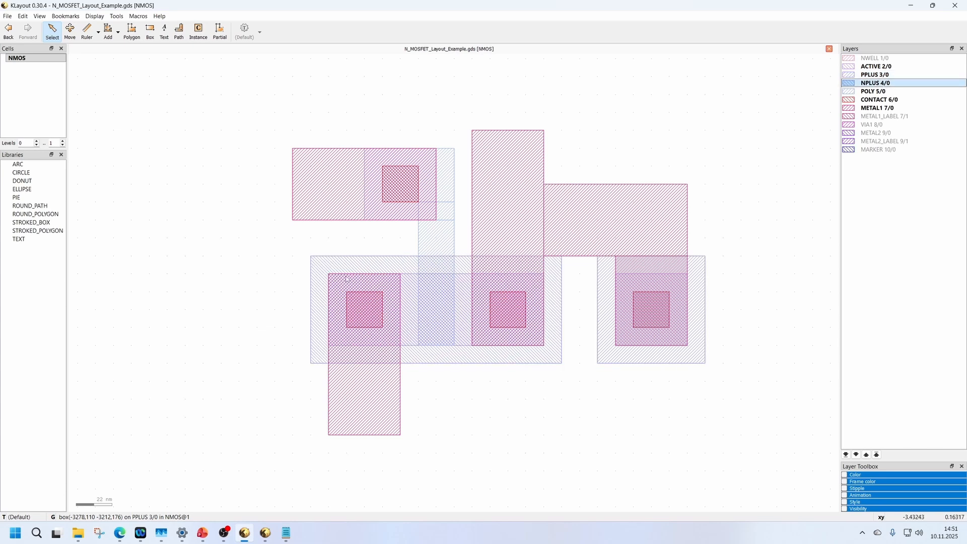
pyautogui.scroll(-2, 461, 283)
pyautogui.scroll(2, 461, 283)
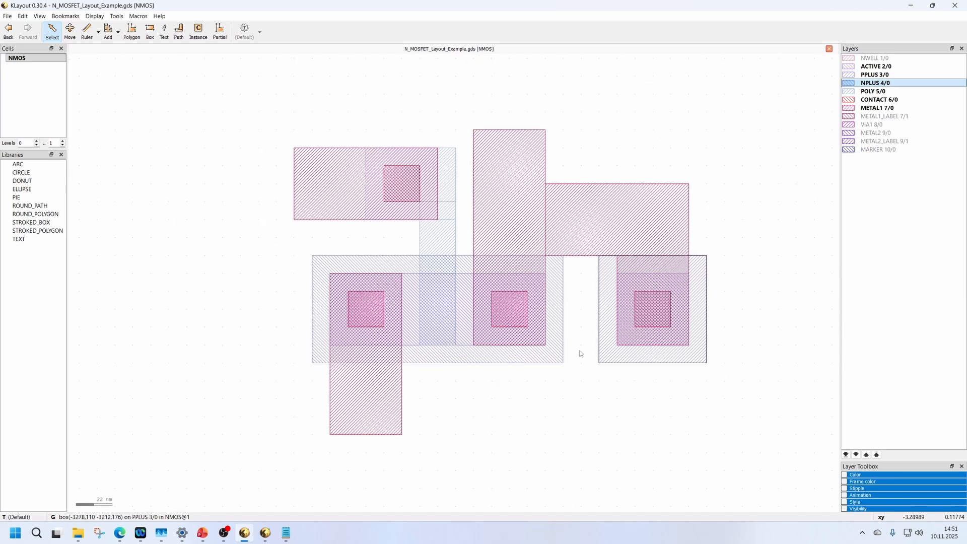
pyautogui.click(149, 171)
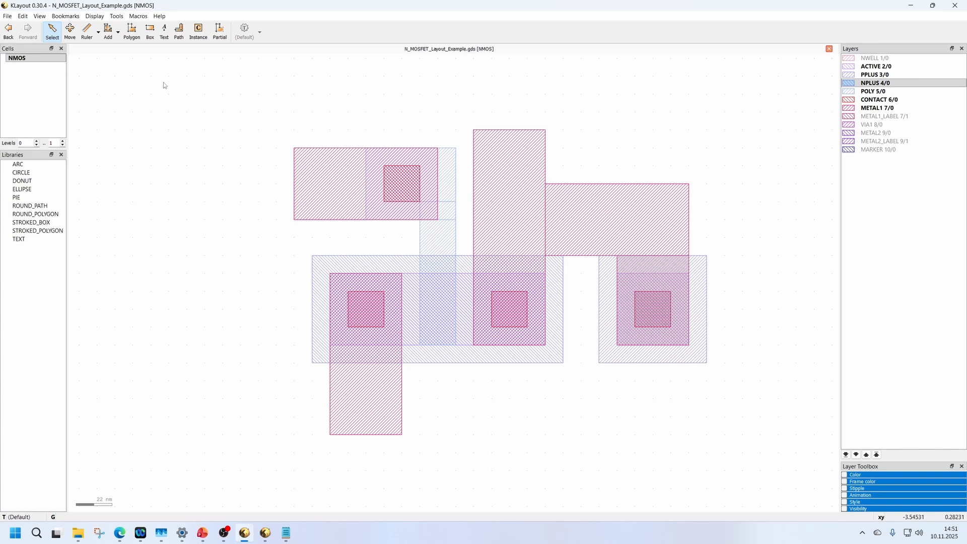
# Add the Exercise_Files folder as a macro location in Macro Development and select its d25 script.
pyautogui.click(138, 16)
pyautogui.click(143, 29)
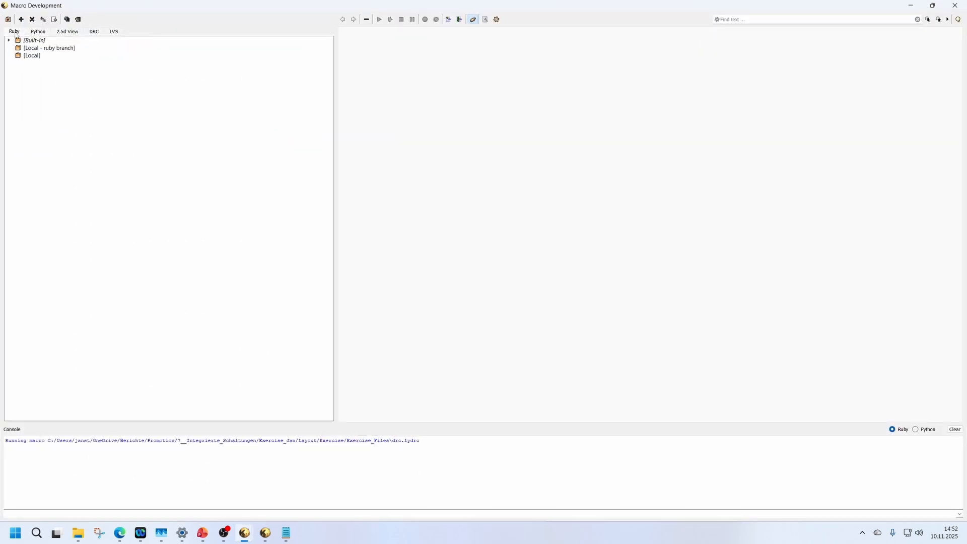
pyautogui.rightClick(49, 87)
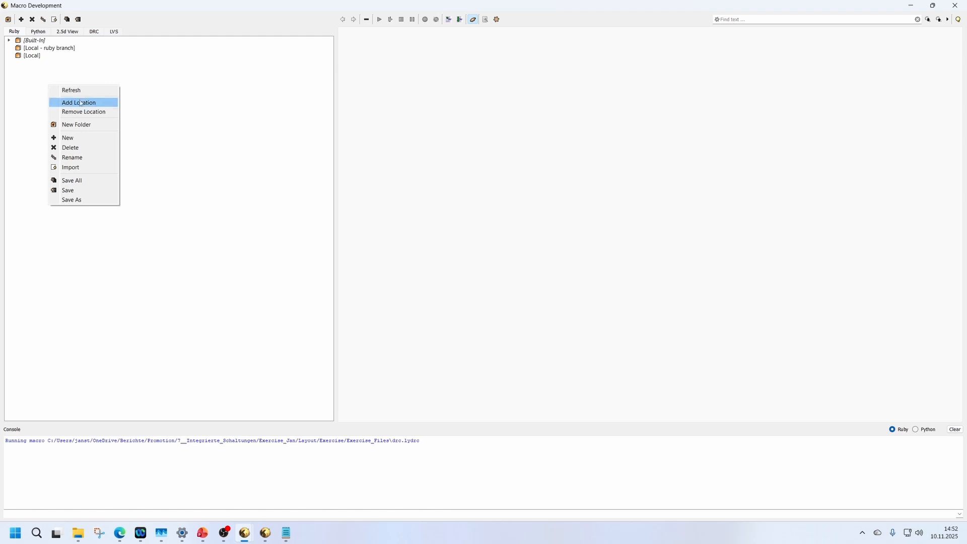
pyautogui.click(101, 104)
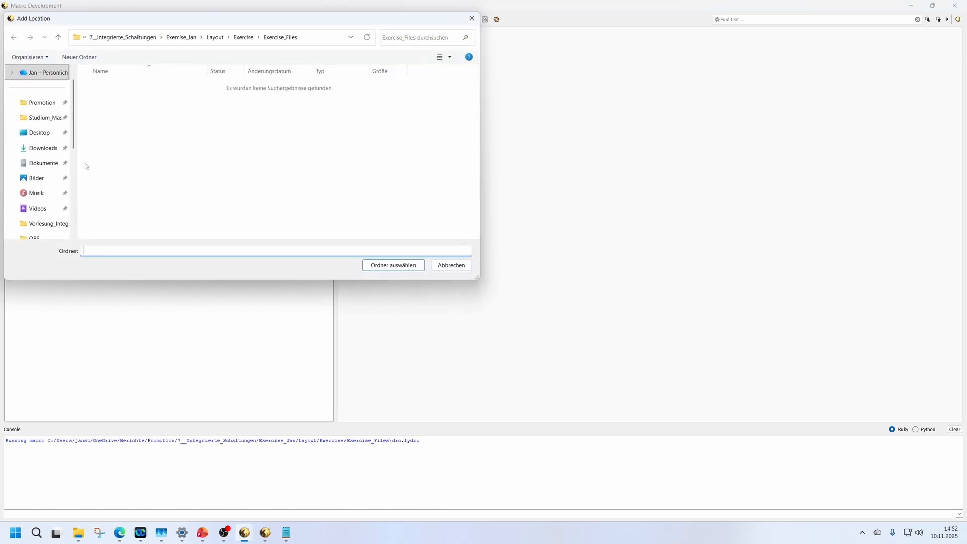
pyautogui.scroll(-5, 64, 174)
pyautogui.click(51, 118)
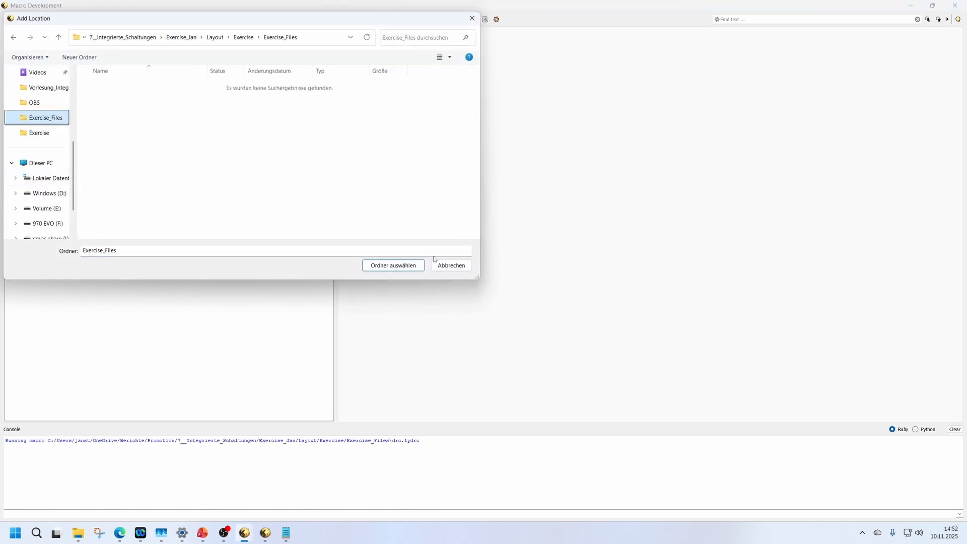
pyautogui.click(407, 264)
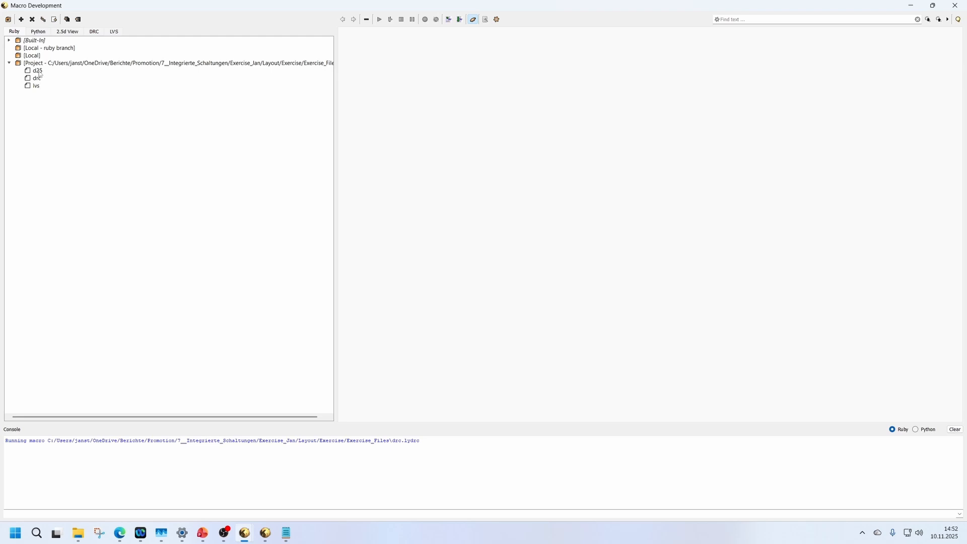
pyautogui.click(41, 72)
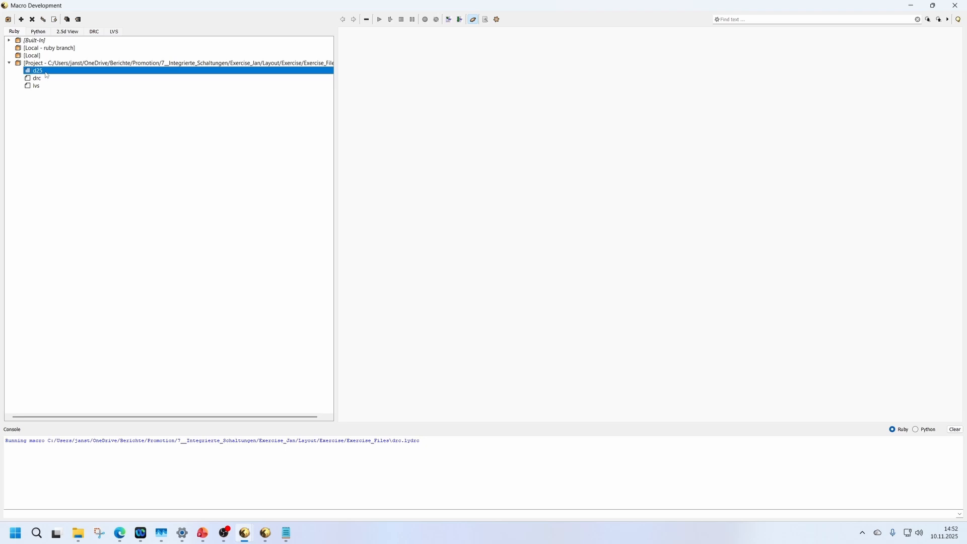
# Open the drc script and run it on the N_MOSFET_Layout_Example.gds layout, returning to the layout with the marker results.
pyautogui.click(45, 79)
pyautogui.click(41, 87)
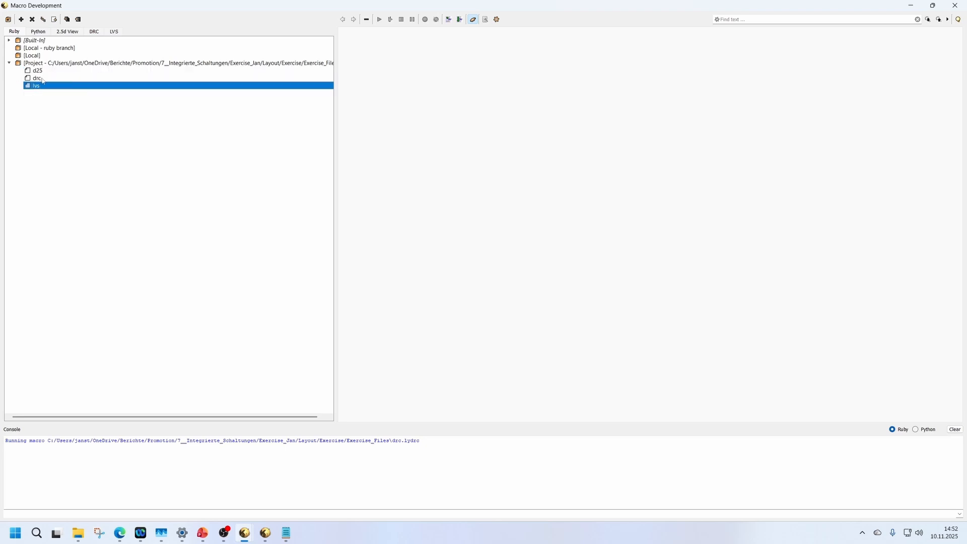
pyautogui.doubleClick(45, 79)
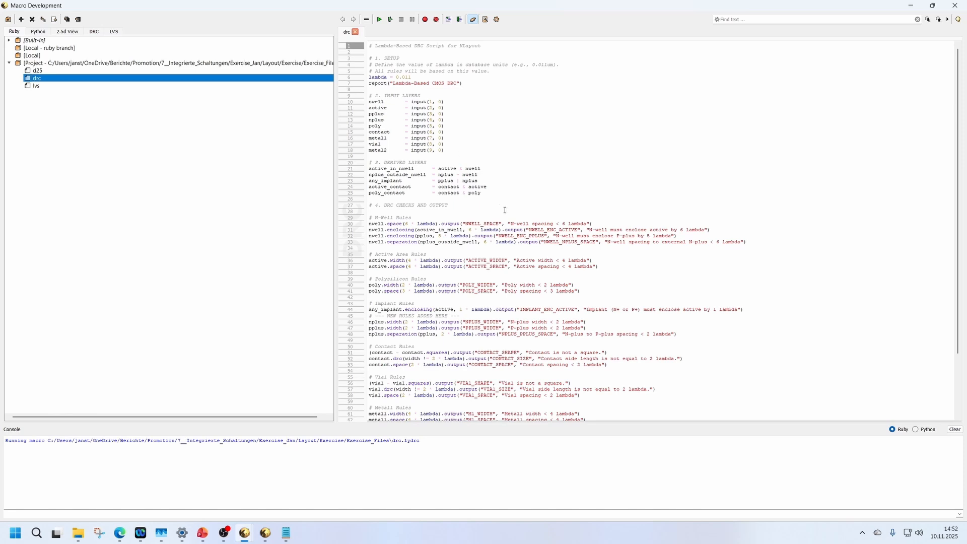
pyautogui.click(390, 20)
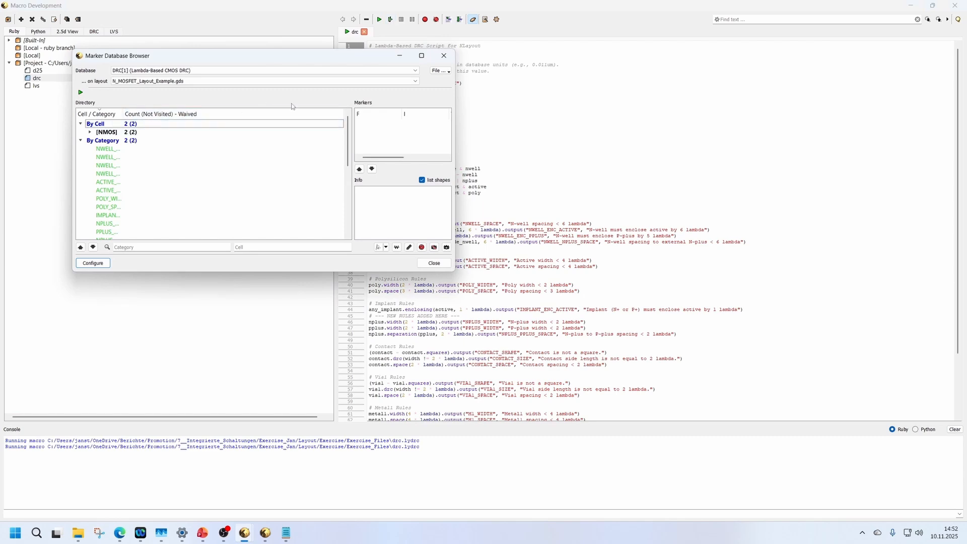
pyautogui.click(910, 6)
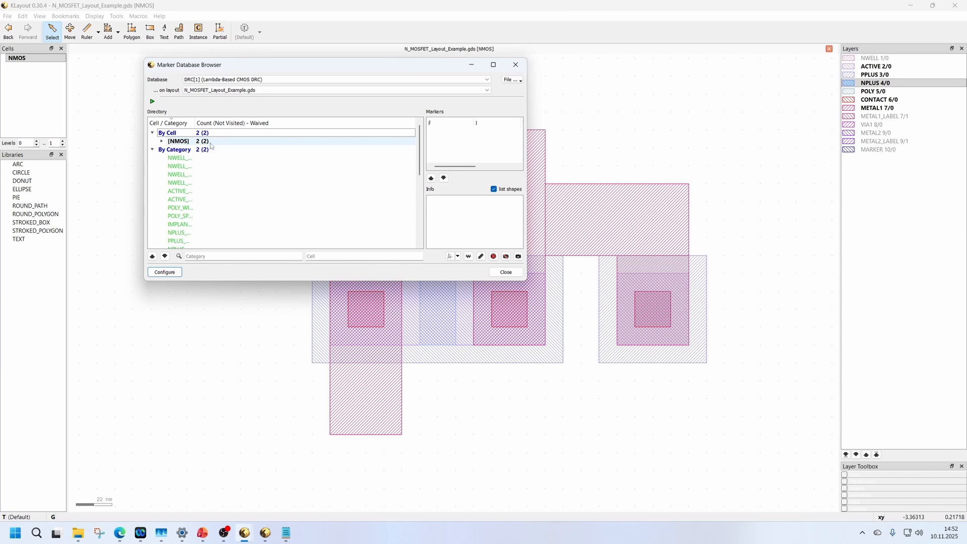
# Examine the M1_SPACE violation of the NMOS cell and its highlighted METAL1 edges in the layout, and close the marker results.
pyautogui.click(162, 141)
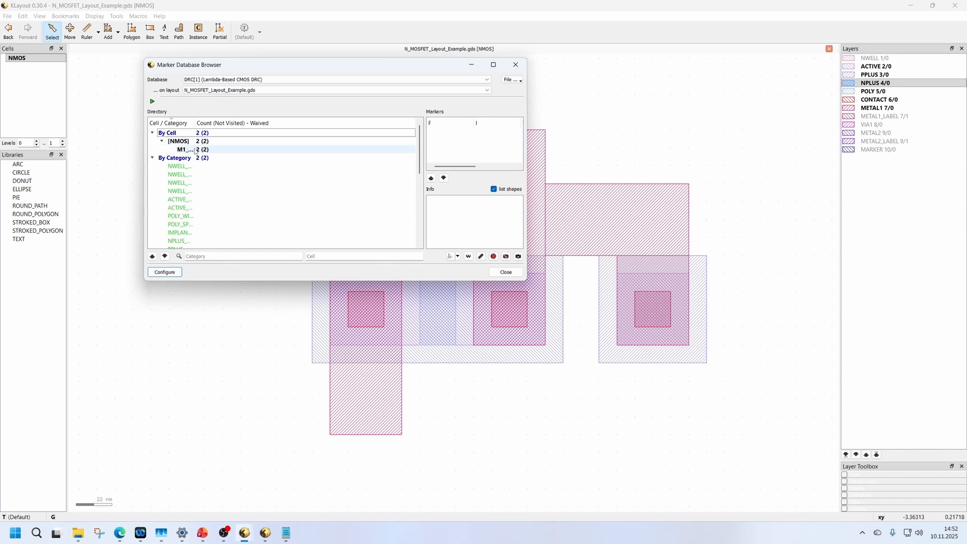
pyautogui.click(193, 150)
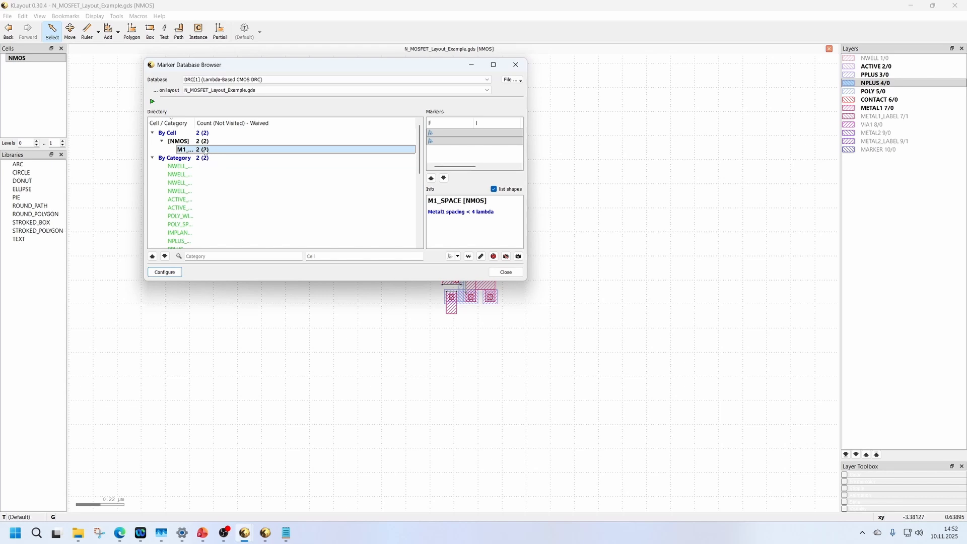
pyautogui.moveTo(227, 64); pyautogui.dragTo(633, 76)
pyautogui.scroll(5, 486, 269)
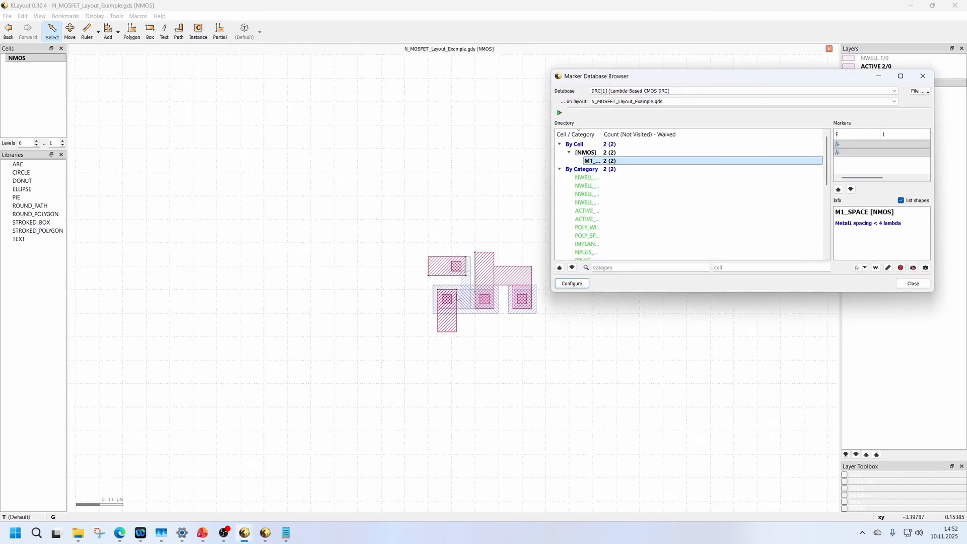
pyautogui.scroll(-5, 488, 267)
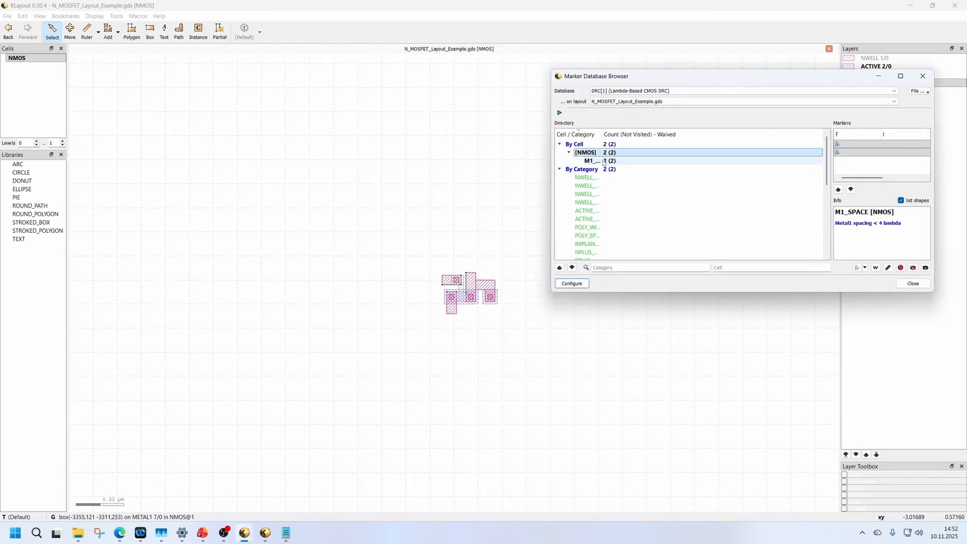
pyautogui.scroll(5, 468, 283)
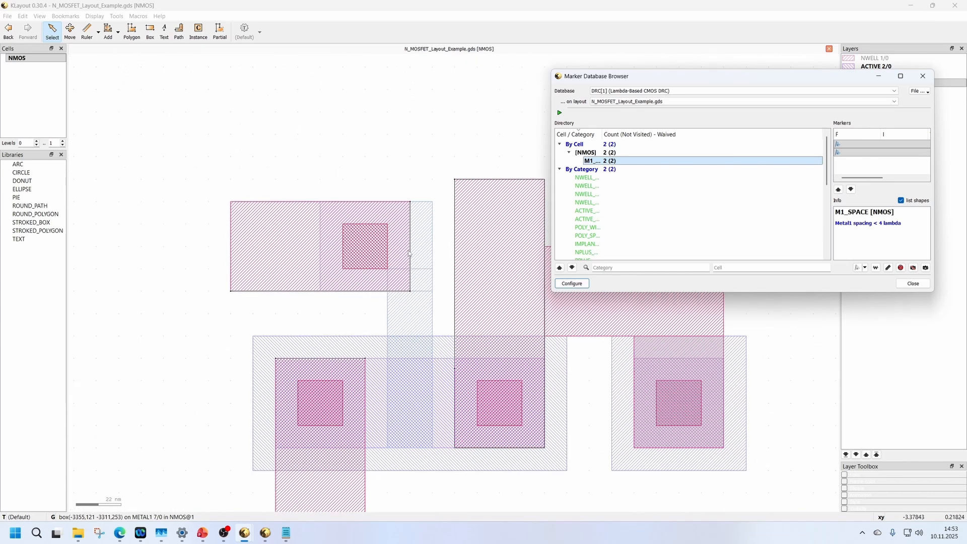
pyautogui.scroll(1, 454, 307)
pyautogui.scroll(-1, 416, 235)
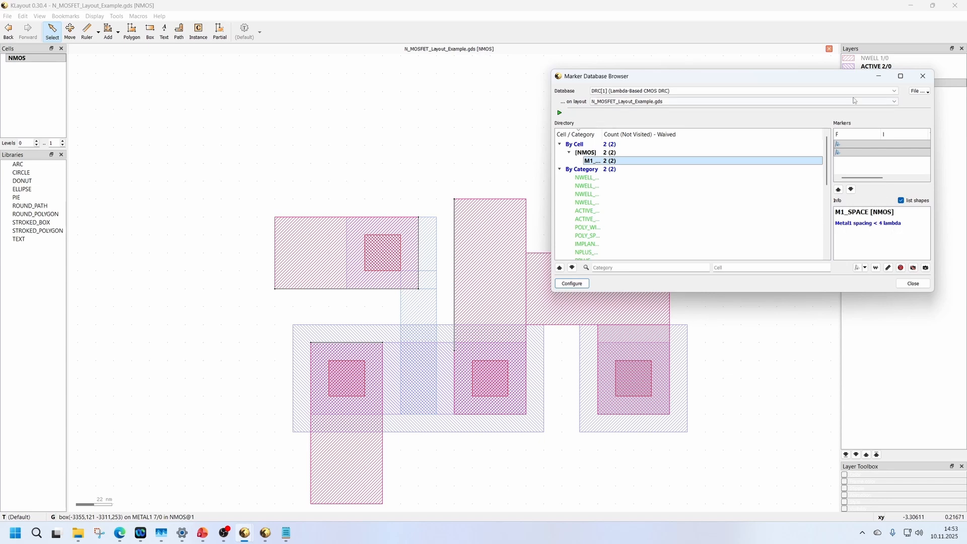
pyautogui.click(912, 283)
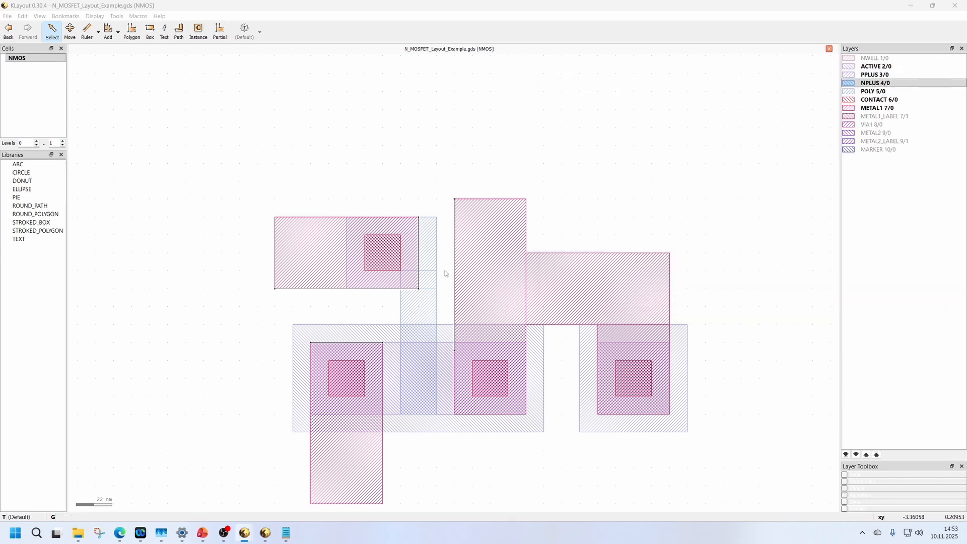
# Measure the gaps from the gate's METAL1 box to the tall METAL1 strip beside it and to the METAL1 strip below it.
pyautogui.scroll(1, 447, 273)
pyautogui.click(95, 38)
pyautogui.scroll(2, 496, 277)
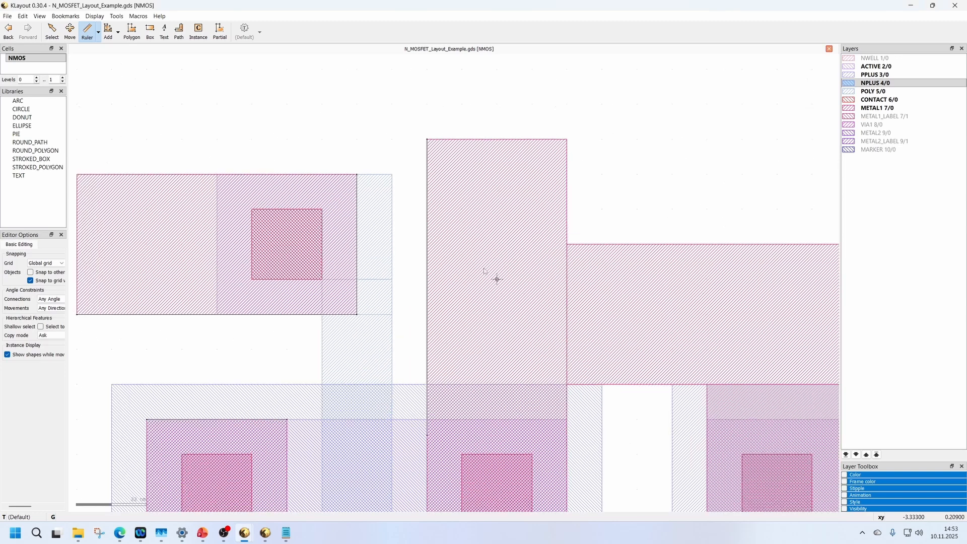
pyautogui.click(357, 244)
pyautogui.click(426, 244)
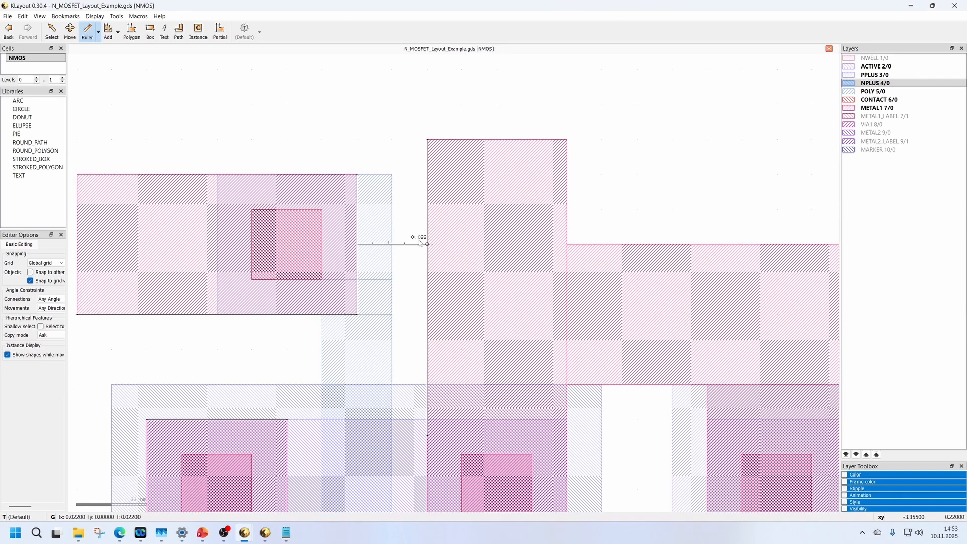
pyautogui.scroll(-3, 428, 243)
pyautogui.scroll(2, 327, 244)
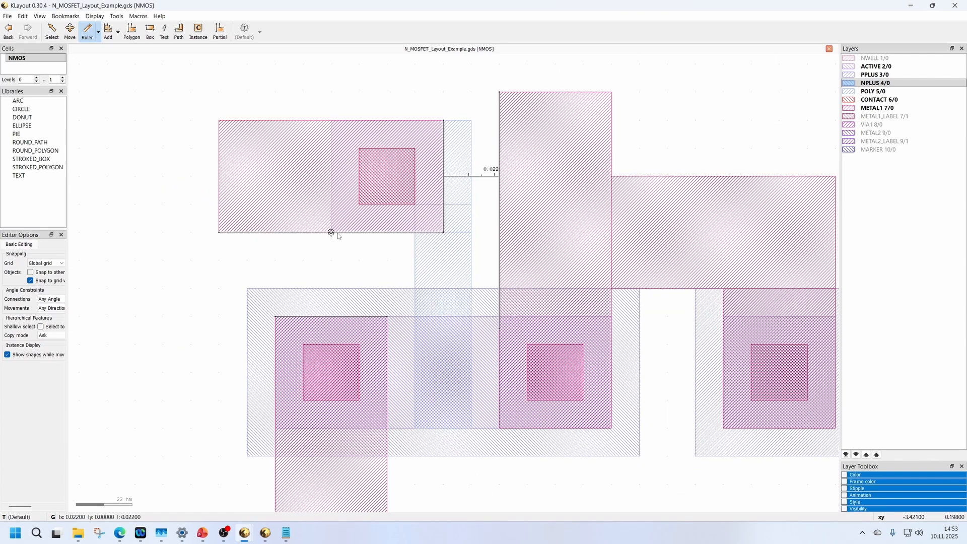
pyautogui.click(331, 232)
pyautogui.click(354, 329)
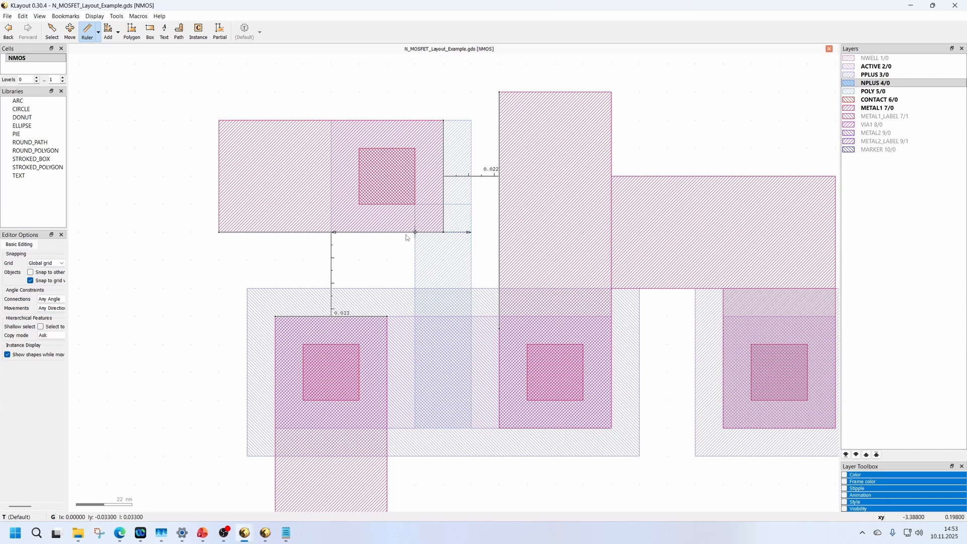
# Delete both rulers from the METAL1 gaps.
pyautogui.press('Escape')
pyautogui.click(481, 177)
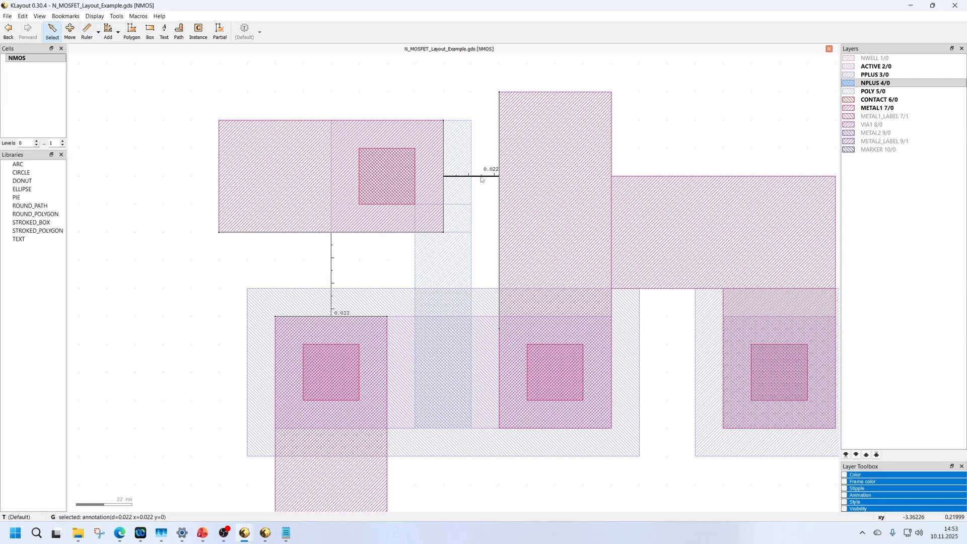
pyautogui.press('Delete')
pyautogui.click(331, 268)
pyautogui.press('Delete')
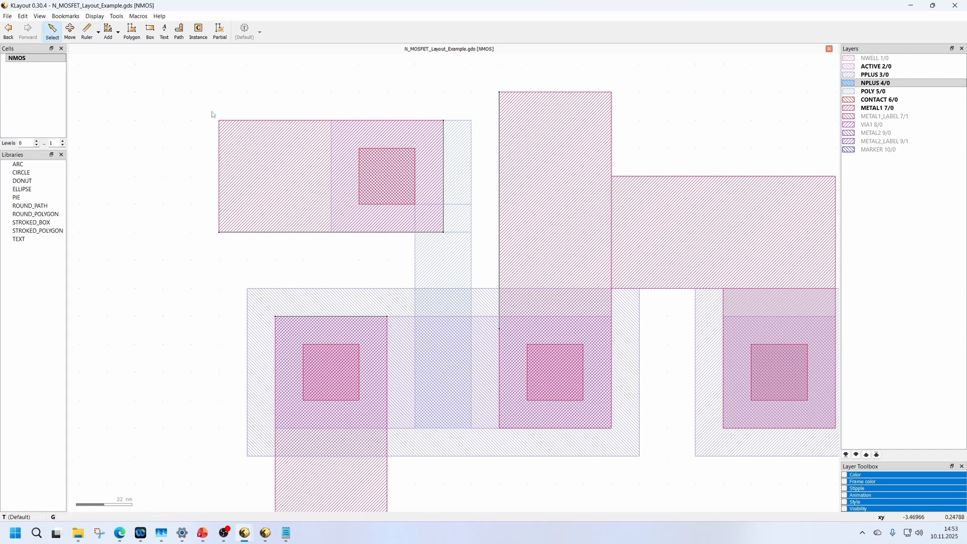
# Move the gate's METAL1 box and contact together away from the neighbouring METAL1, with its upper edge level with the tall strip's.
pyautogui.moveTo(176, 81); pyautogui.dragTo(458, 250)
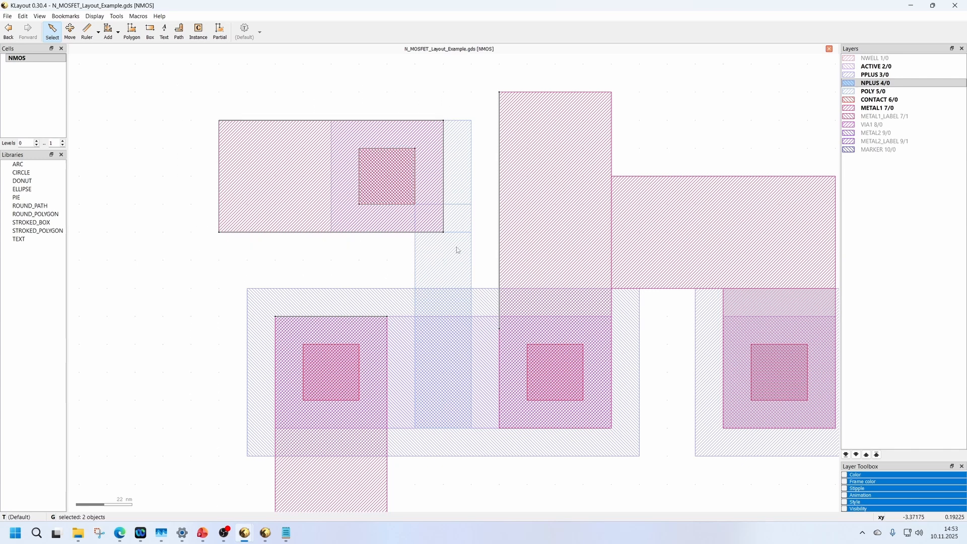
pyautogui.click(70, 30)
pyautogui.moveTo(389, 187); pyautogui.dragTo(339, 166)
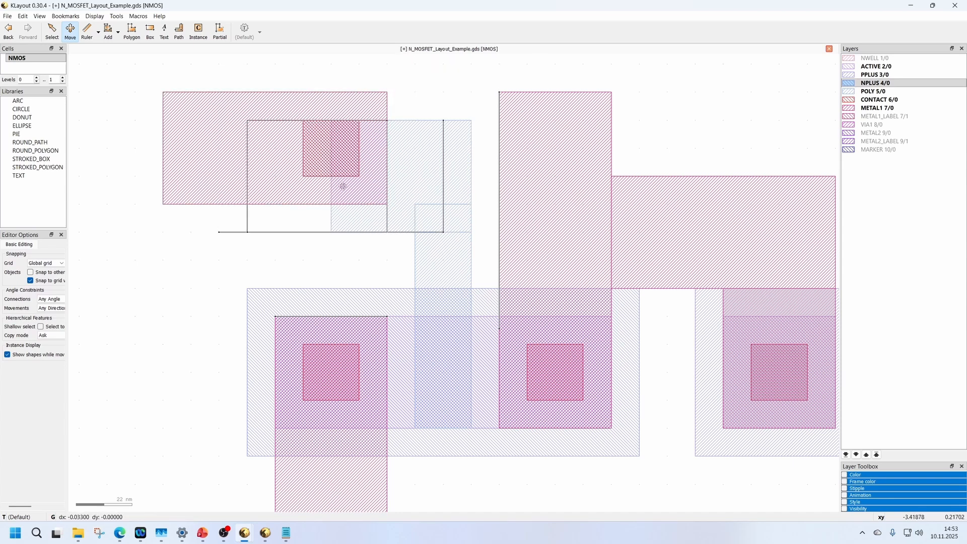
pyautogui.press('F2')
# Stretch the gate's POLY box up to the METAL1 box's upper edge and outward past the moved contact with the Partial tool.
pyautogui.scroll(2, 427, 213)
pyautogui.scroll(-2, 427, 213)
pyautogui.scroll(-1, 315, 168)
pyautogui.scroll(2, 231, 105)
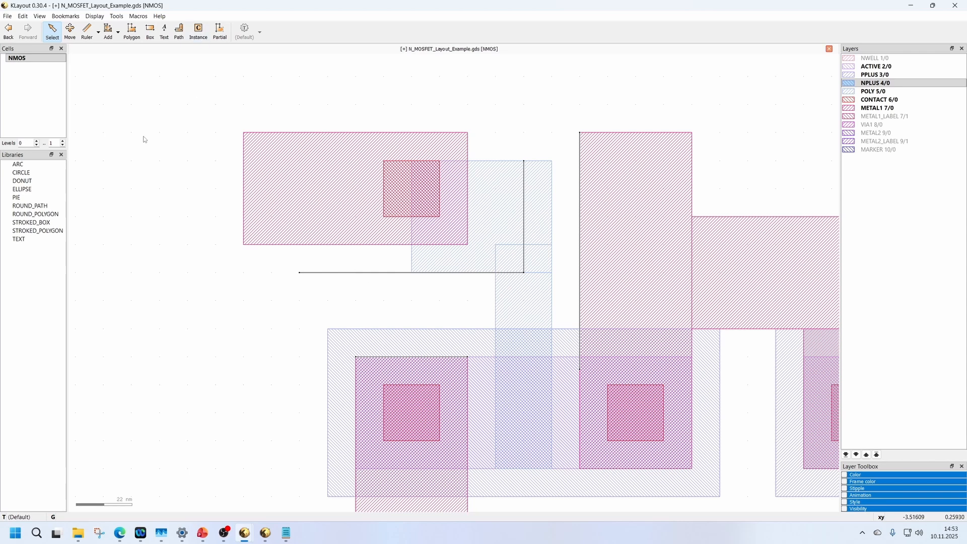
pyautogui.scroll(-1, 447, 296)
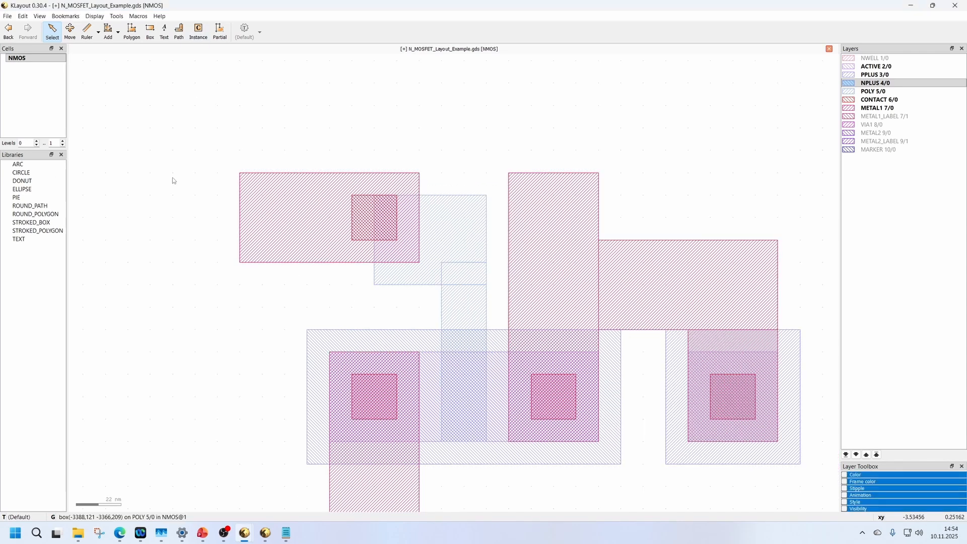
pyautogui.scroll(1, 422, 245)
pyautogui.click(220, 31)
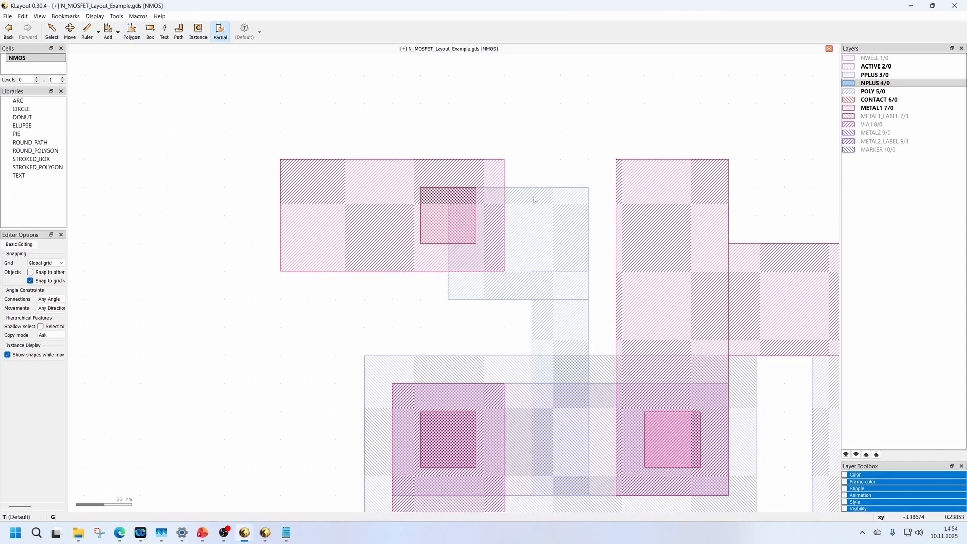
pyautogui.moveTo(526, 189); pyautogui.dragTo(525, 161)
pyautogui.moveTo(449, 279); pyautogui.dragTo(395, 280)
# Rerun the drc script from Macro Development on the corrected layout and close the marker results.
pyautogui.click(244, 532)
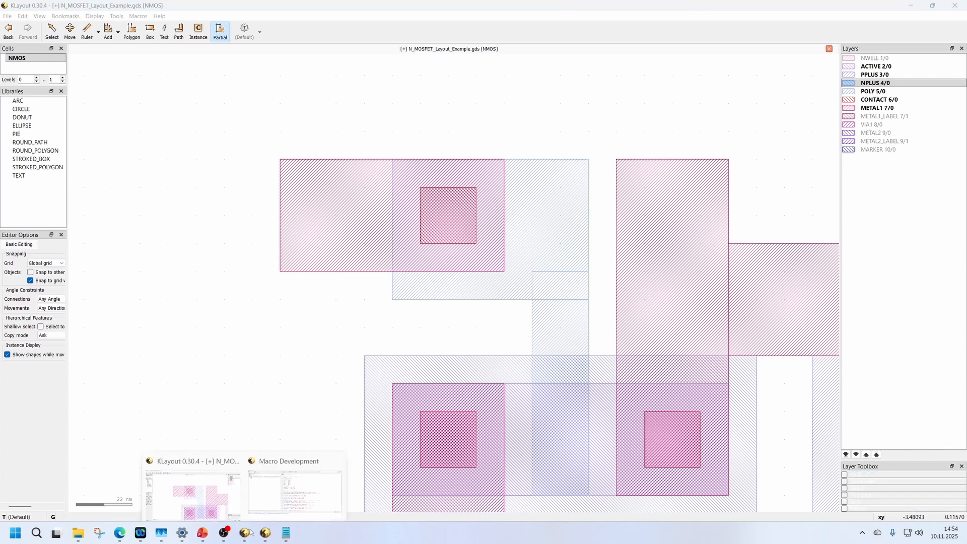
pyautogui.click(277, 492)
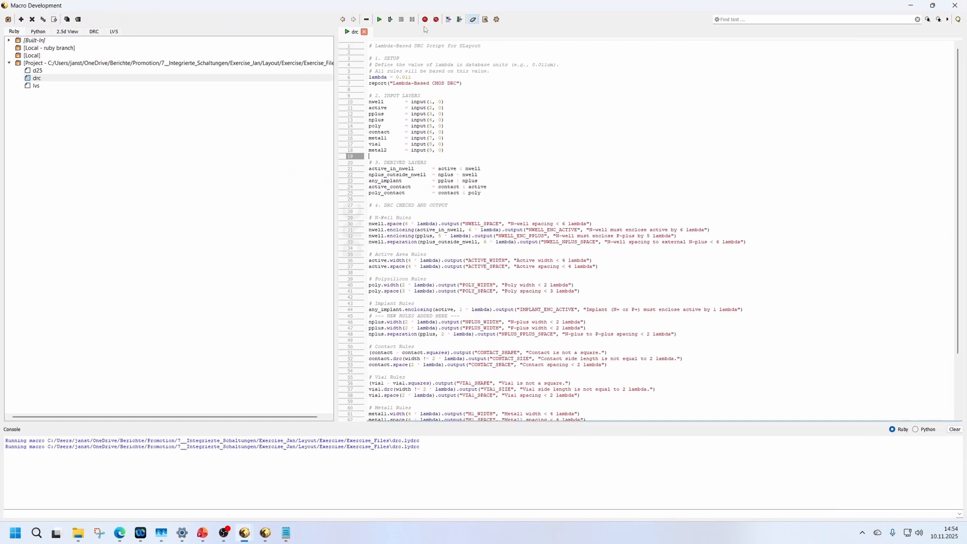
pyautogui.click(391, 20)
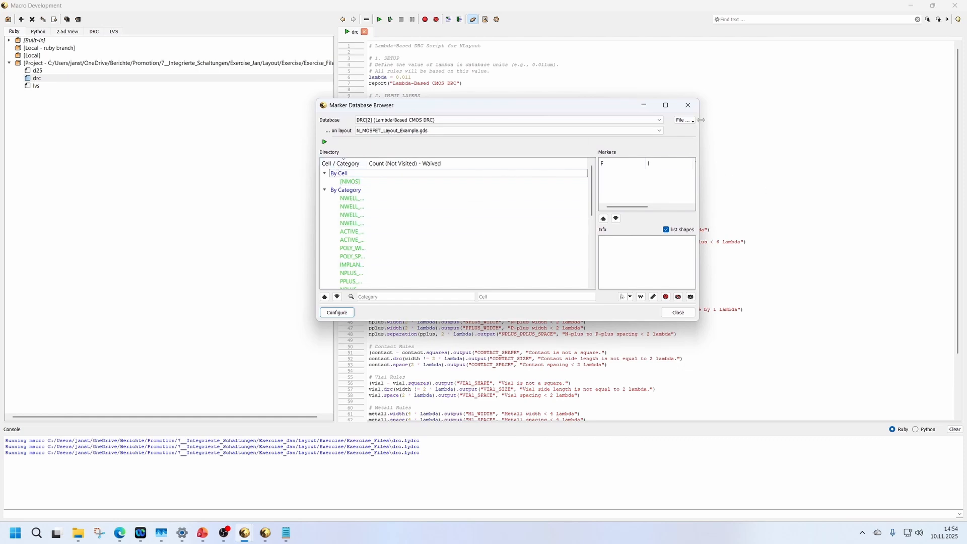
pyautogui.click(688, 105)
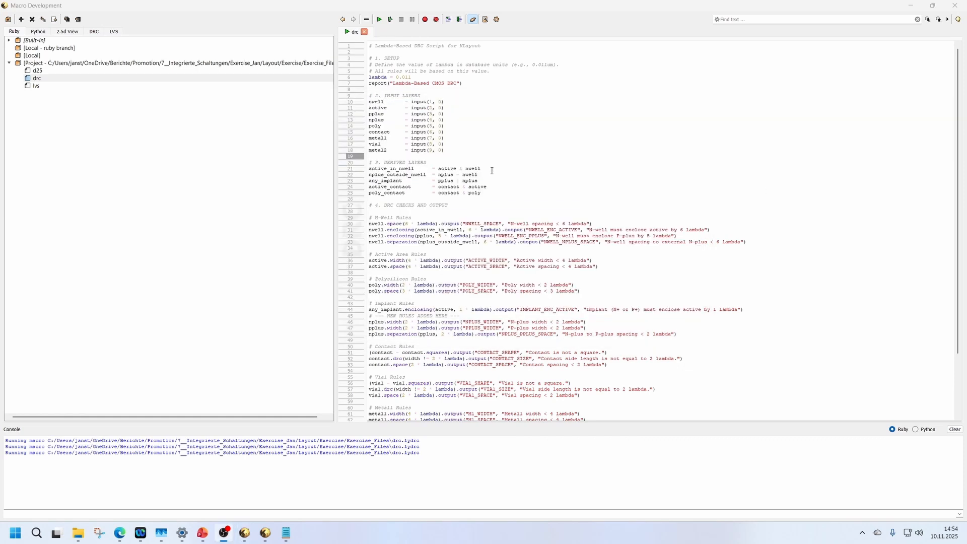
# Open and run the d25 script, and orbit the resulting 2.5D view of the transistor.
pyautogui.doubleClick(43, 70)
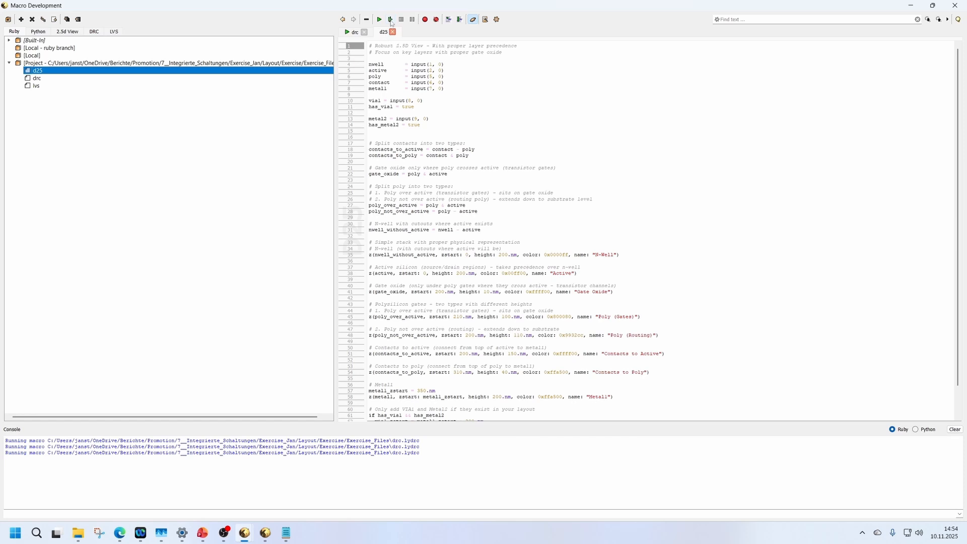
pyautogui.click(391, 21)
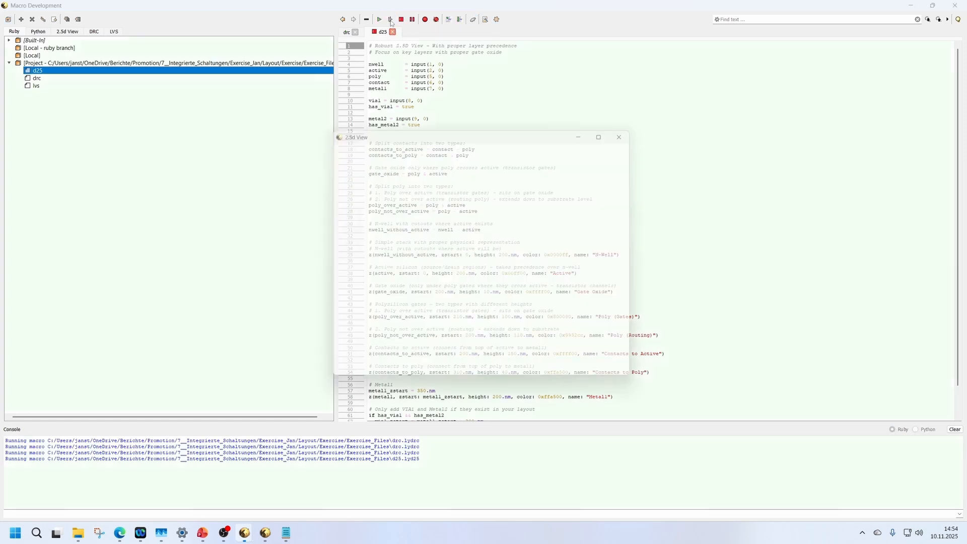
pyautogui.moveTo(459, 231); pyautogui.dragTo(475, 295)
pyautogui.scroll(-3, 466, 242)
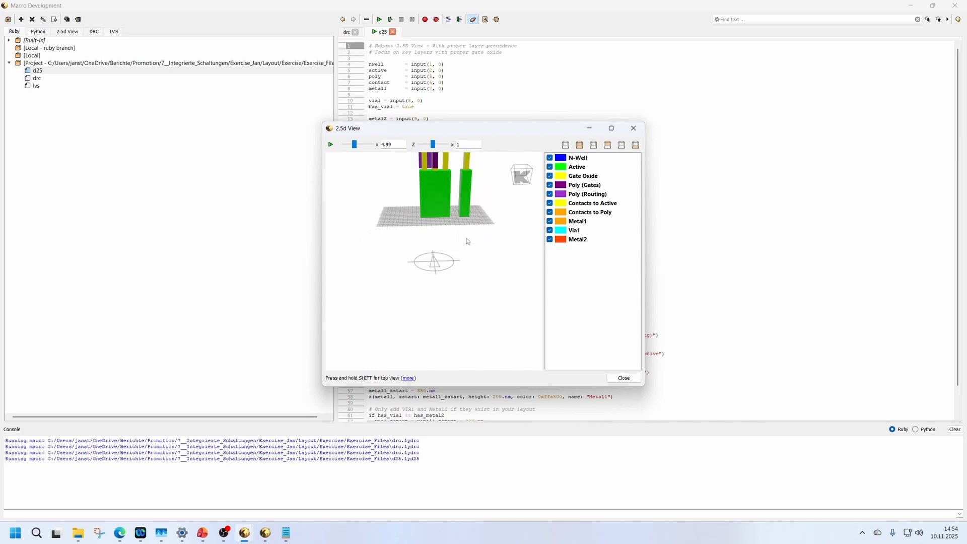
pyautogui.scroll(4, 464, 234)
pyautogui.moveTo(464, 234); pyautogui.dragTo(479, 240)
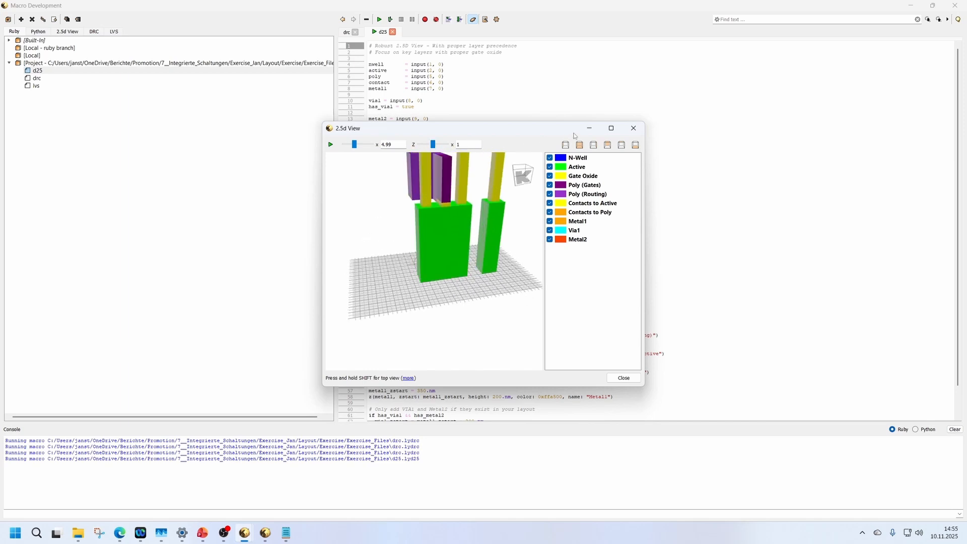
# Set the 2.5D view's Z scale to 0.234, maximize the view and examine the layer stack from another angle.
pyautogui.moveTo(435, 146); pyautogui.dragTo(436, 147)
pyautogui.click(609, 129)
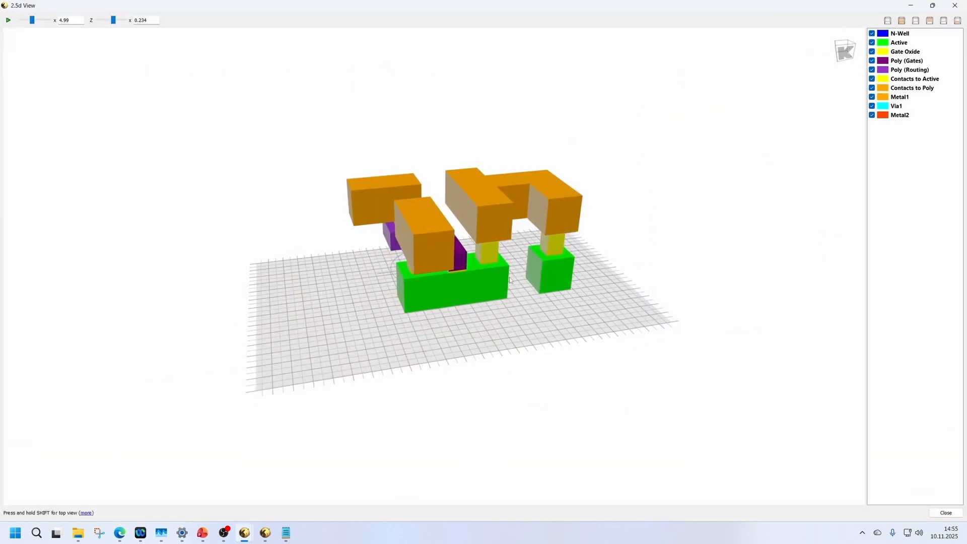
pyautogui.moveTo(476, 282); pyautogui.dragTo(579, 272)
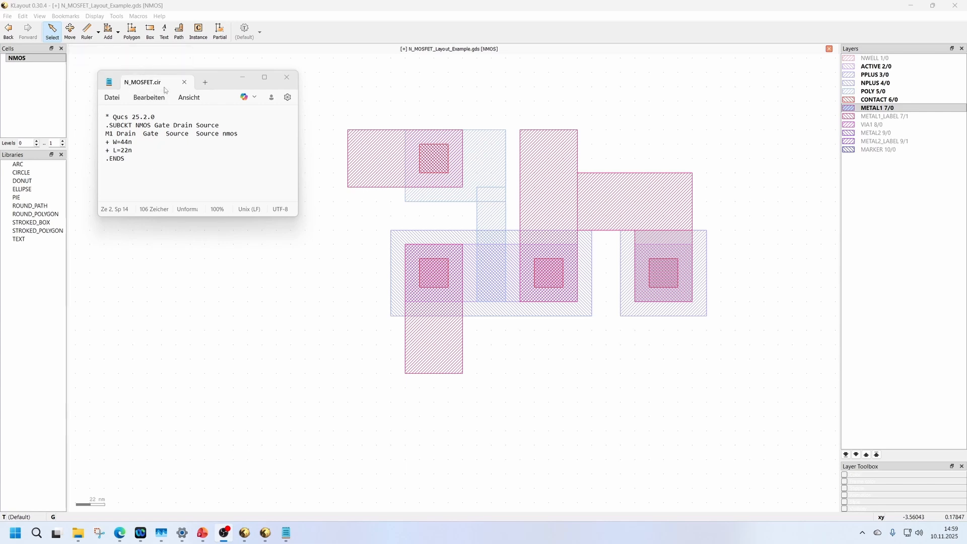
# Examine the subcircuit name, the pin names and the W and L values in the N_MOSFET.cir netlist.
pyautogui.click(114, 128)
pyautogui.hotkey('ctrl', 'a')
pyautogui.click(116, 132)
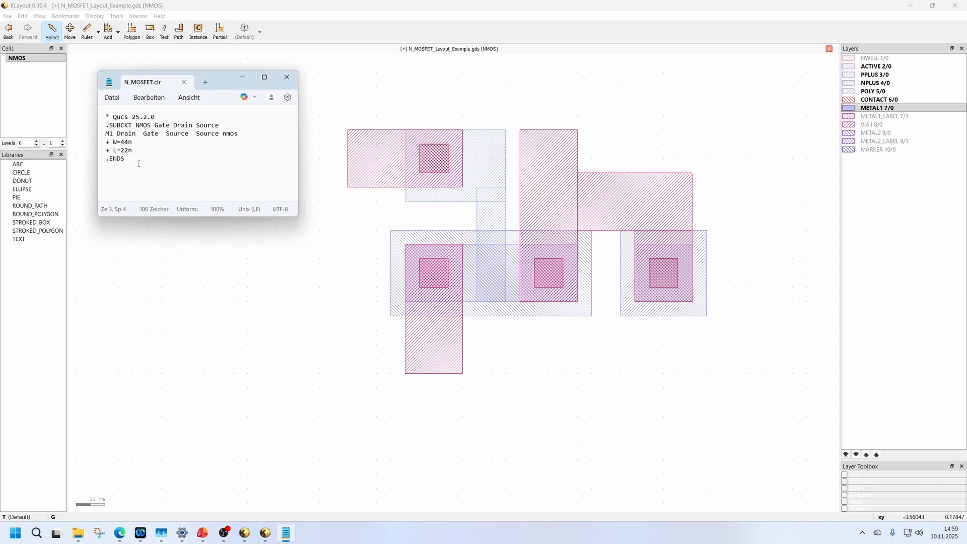
pyautogui.doubleClick(152, 125)
pyautogui.click(156, 125)
pyautogui.moveTo(136, 149)
pyautogui.mouseDown()
pyautogui.moveTo(104, 142)
pyautogui.moveTo(133, 150)
pyautogui.mouseUp()
pyautogui.click(136, 149)
pyautogui.click(145, 160)
pyautogui.moveTo(219, 82); pyautogui.dragTo(169, 107)
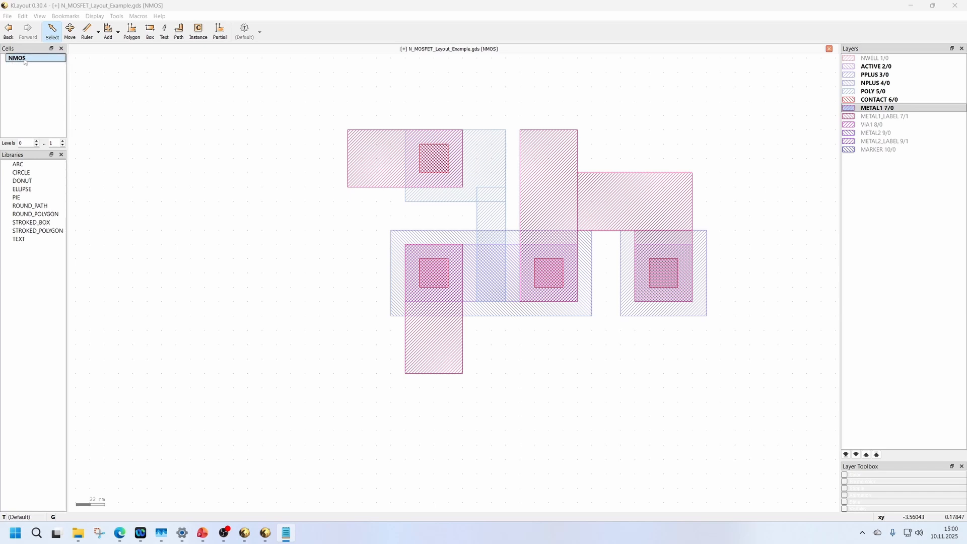
# Compare the layout's cell name with the subcircuit name in N_MOSFET.cir, and check the netlist's pin names.
pyautogui.rightClick(34, 61)
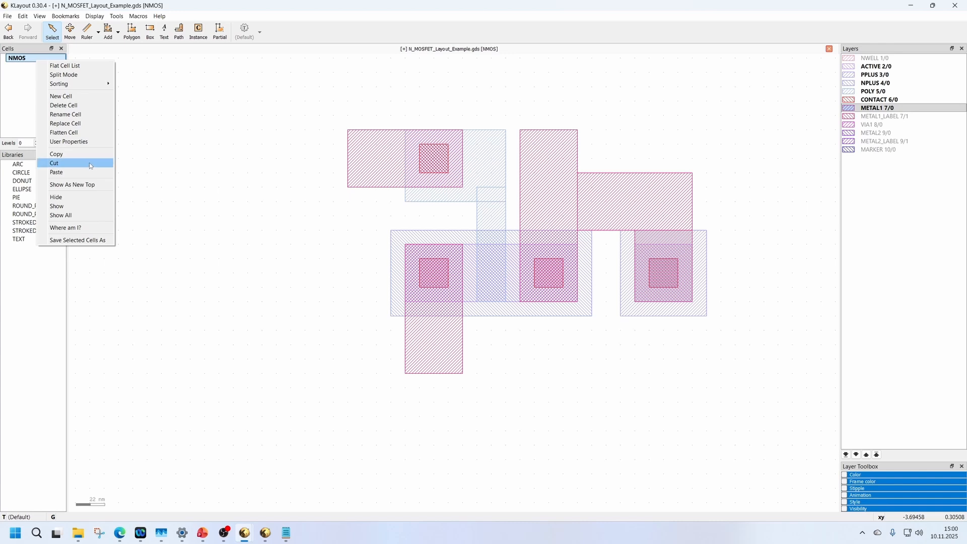
pyautogui.click(280, 107)
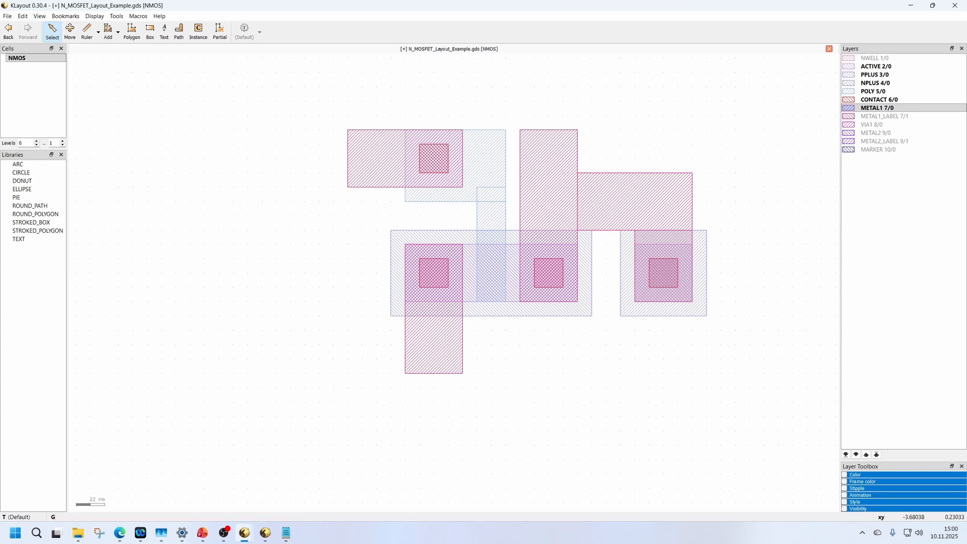
pyautogui.moveTo(0, 101); pyautogui.dragTo(264, 99)
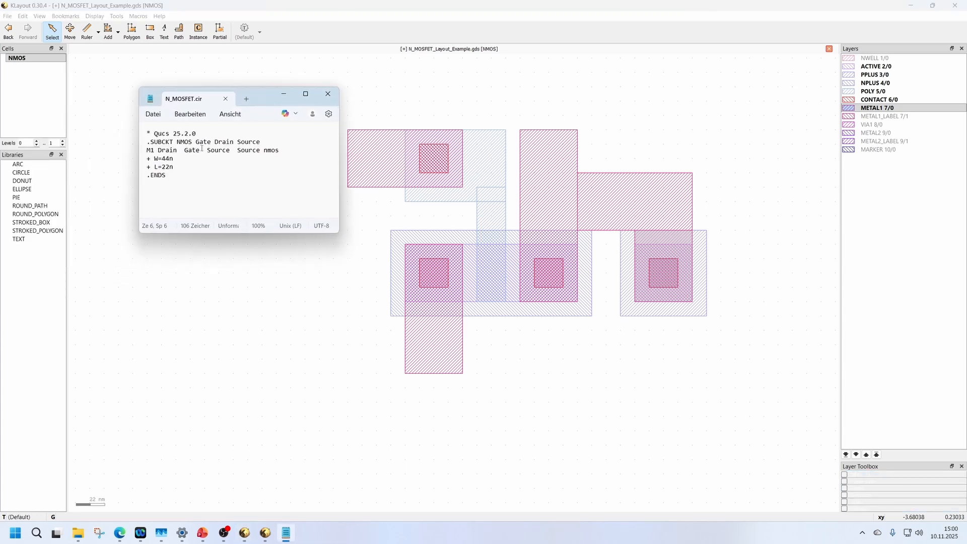
pyautogui.moveTo(196, 142); pyautogui.dragTo(261, 140)
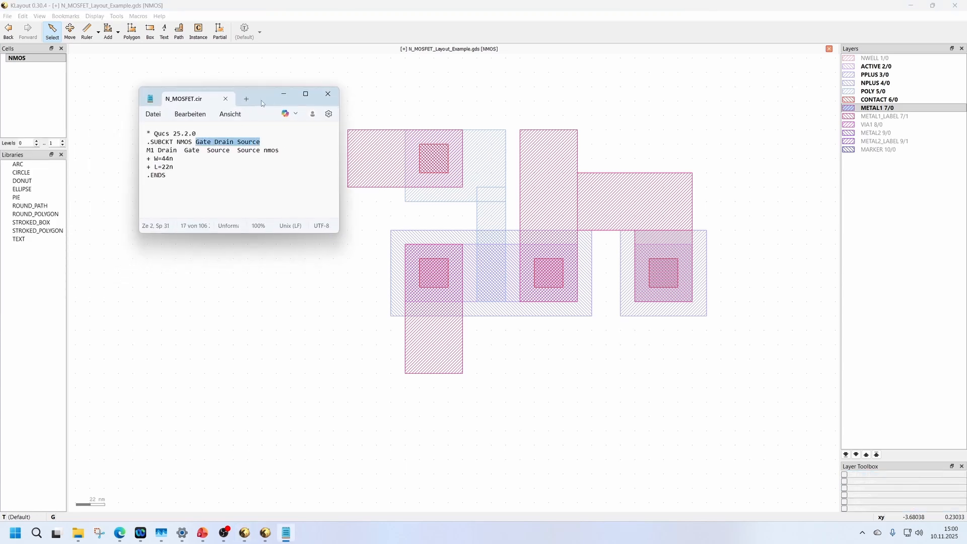
pyautogui.moveTo(268, 98); pyautogui.dragTo(0, 101)
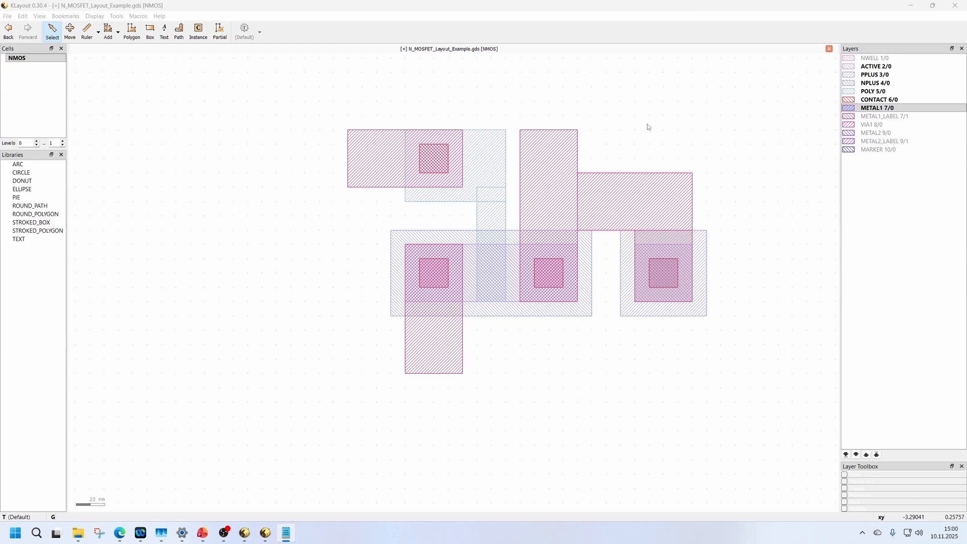
# Place a text label Source on layer METAL1_LABEL 7/1 over the upper part of the source metal.
pyautogui.click(896, 117)
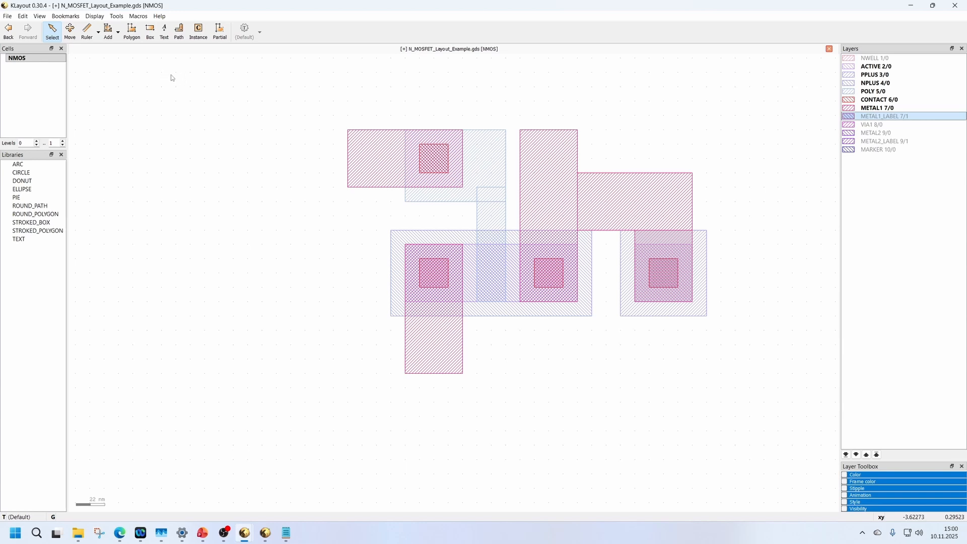
pyautogui.click(165, 32)
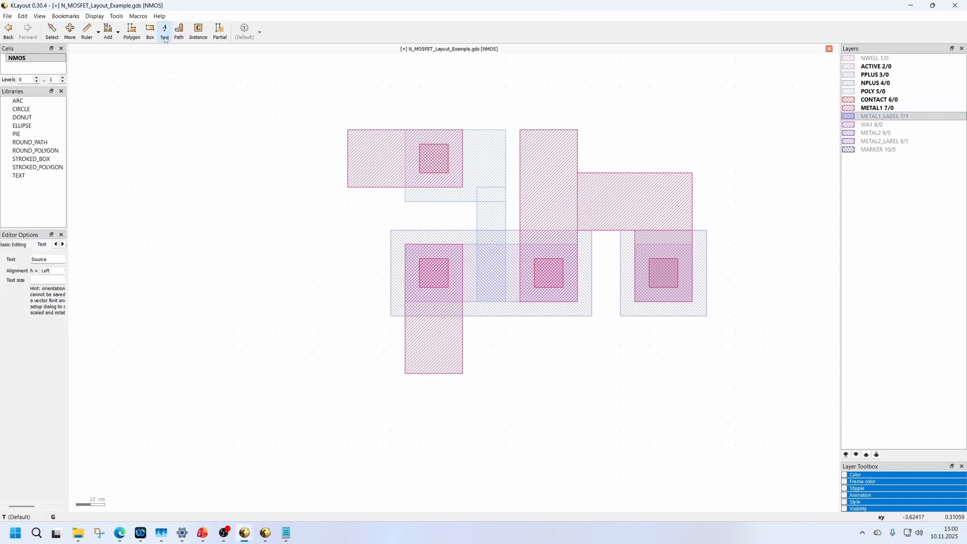
pyautogui.click(881, 117)
pyautogui.moveTo(47, 259); pyautogui.dragTo(32, 260)
pyautogui.click(548, 143)
# Add the labels Gate and Drain on METAL1_LABEL 7/1 over the gate metal and the lower part of the drain metal.
pyautogui.write('Gat')
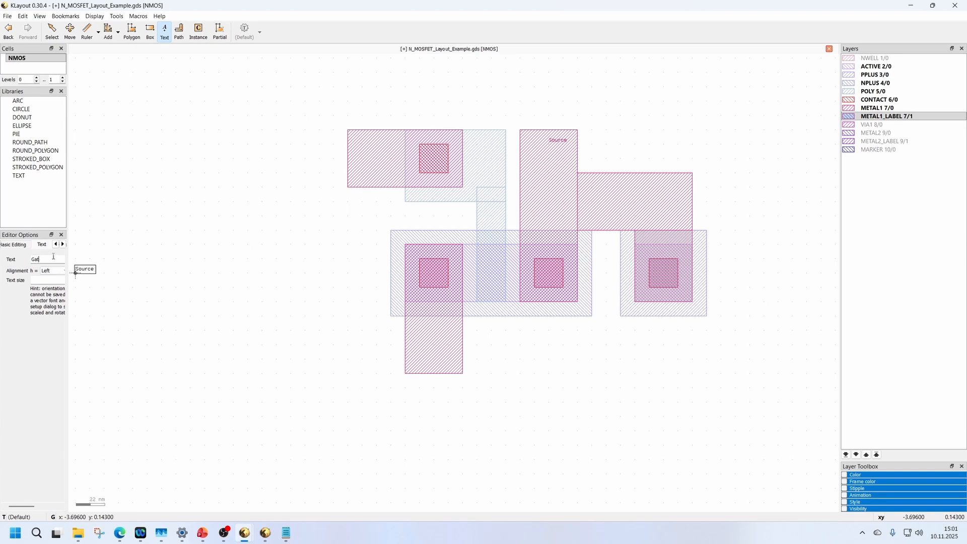
pyautogui.write('e')
pyautogui.click(363, 158)
pyautogui.doubleClick(36, 259)
pyautogui.write('D')
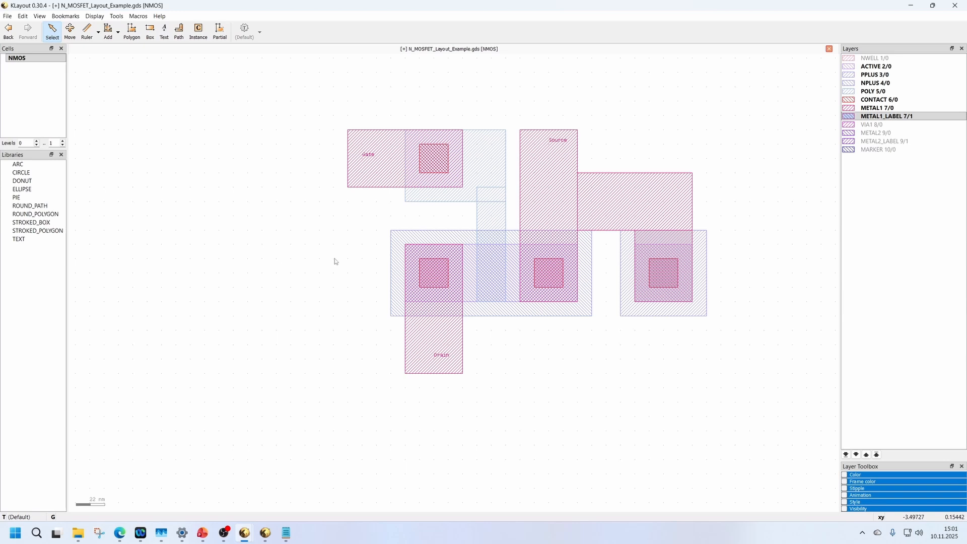
# Measure the transistor's channel length and width with rulers and compare them with L and W in N_MOSFET.cir.
pyautogui.click(494, 291)
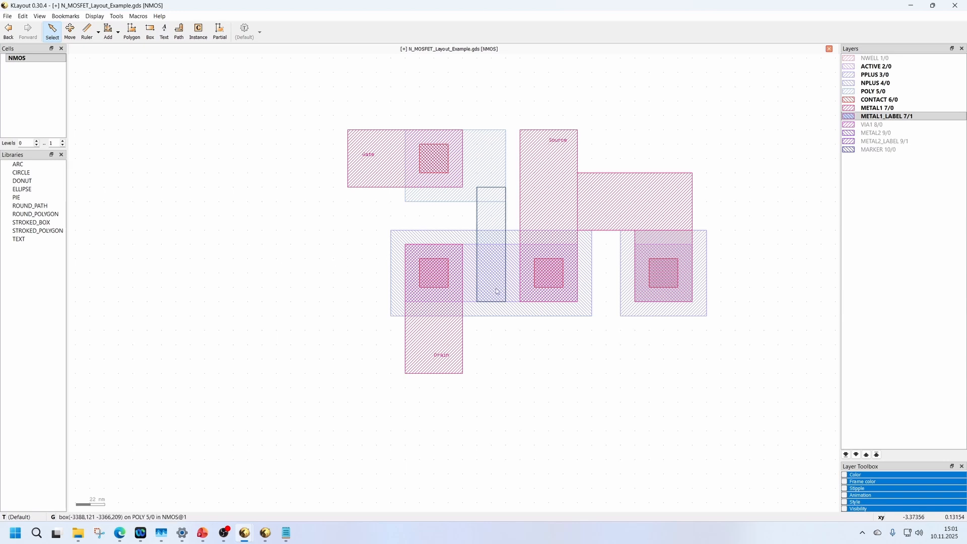
pyautogui.press('Left')
pyautogui.scroll(4, 656, 289)
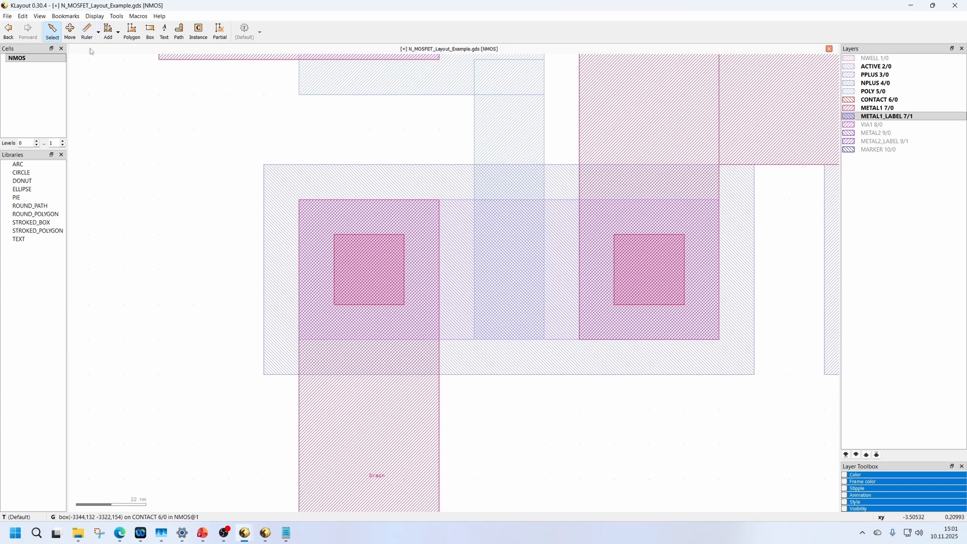
pyautogui.click(87, 30)
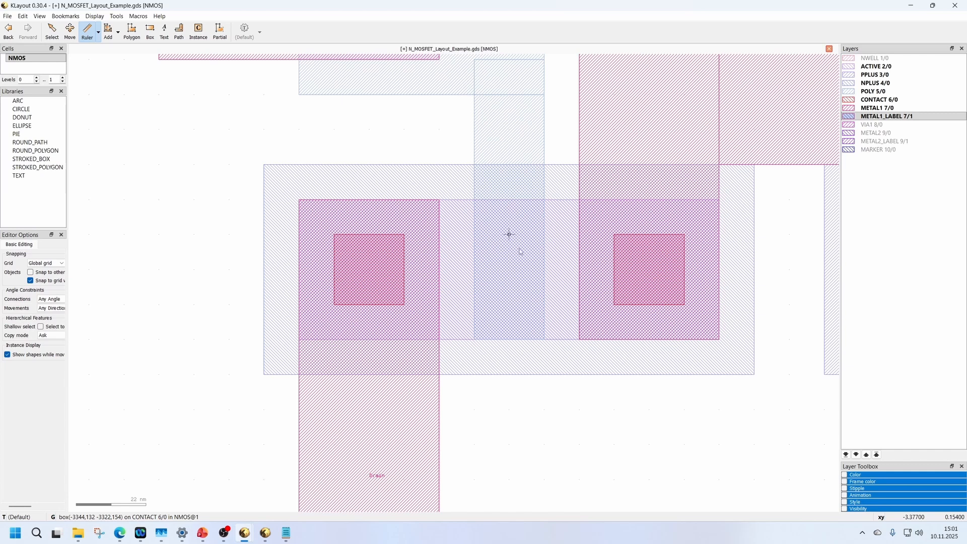
pyautogui.click(474, 268)
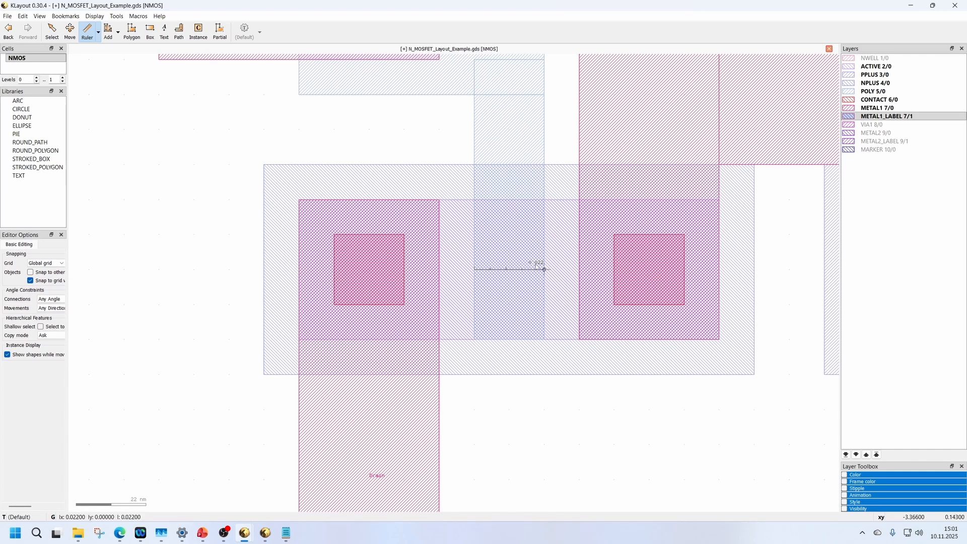
pyautogui.click(543, 268)
pyautogui.click(509, 199)
pyautogui.click(517, 332)
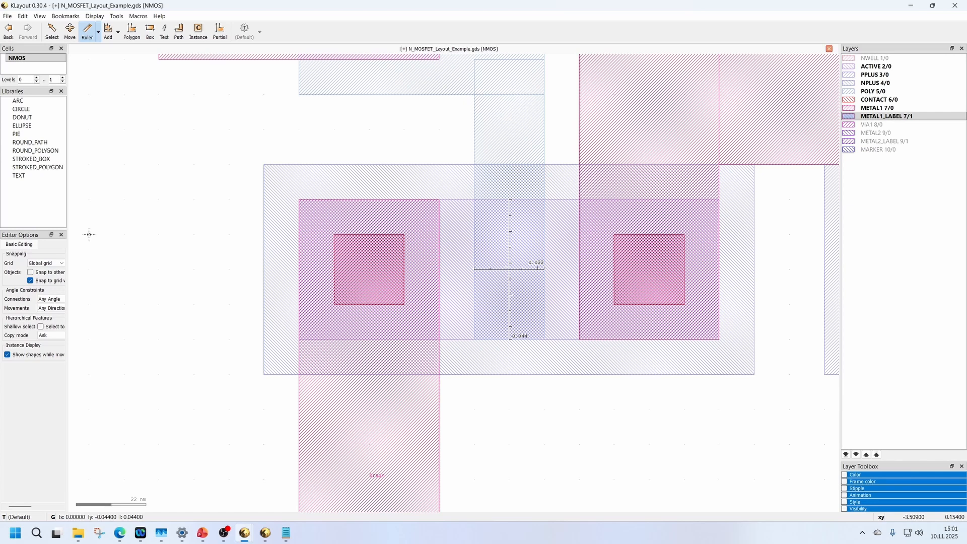
pyautogui.hotkey('alt', 'Tab')
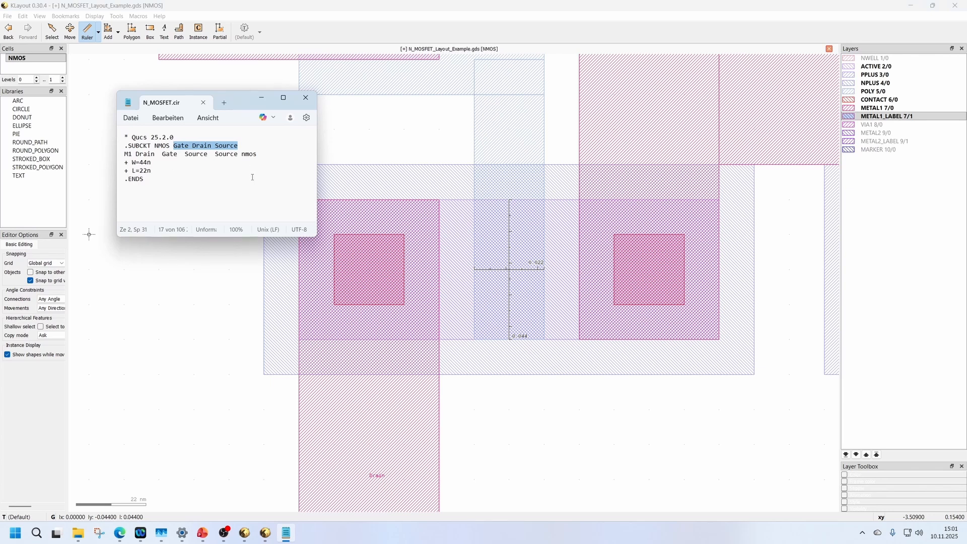
# In the lvs script's compare section, comment out the inverter_22nm_Qucs_S.cir schematic line and activate the N_MOSFET.cir one.
pyautogui.hotkey('alt', 'Tab')
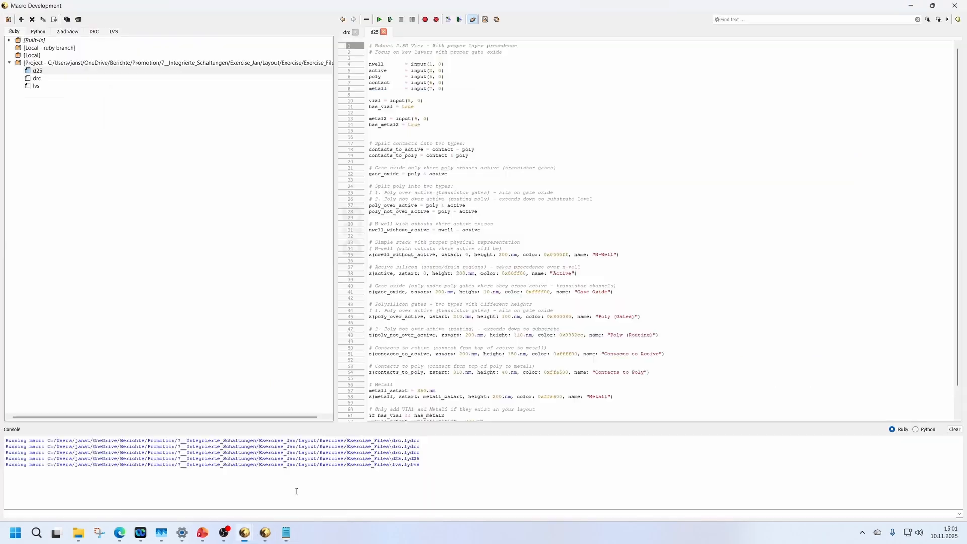
pyautogui.click(48, 86)
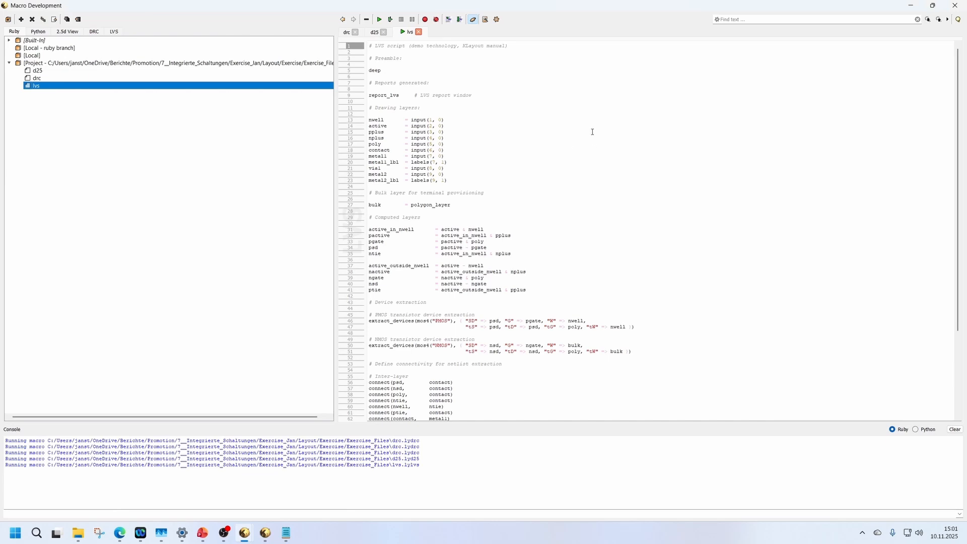
pyautogui.scroll(-6, 442, 151)
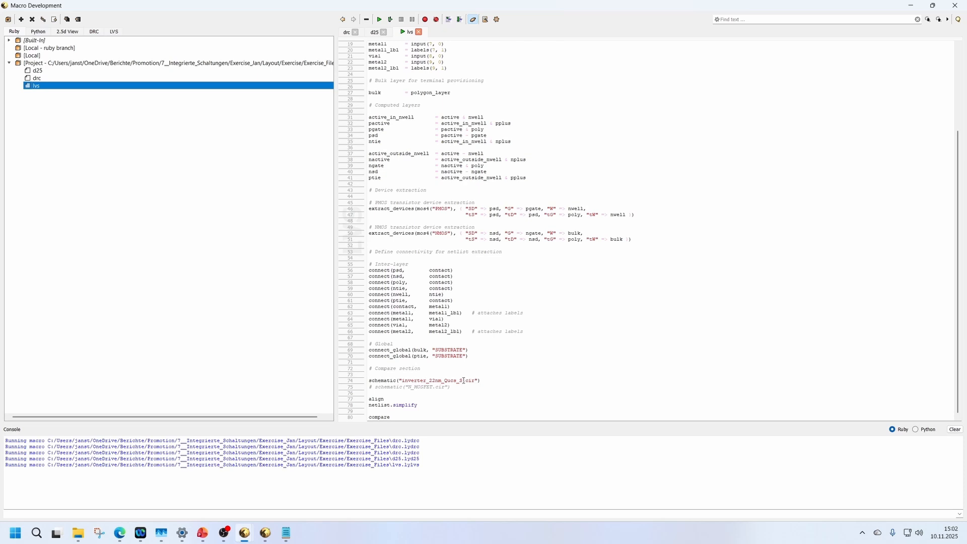
pyautogui.moveTo(463, 380); pyautogui.dragTo(404, 381)
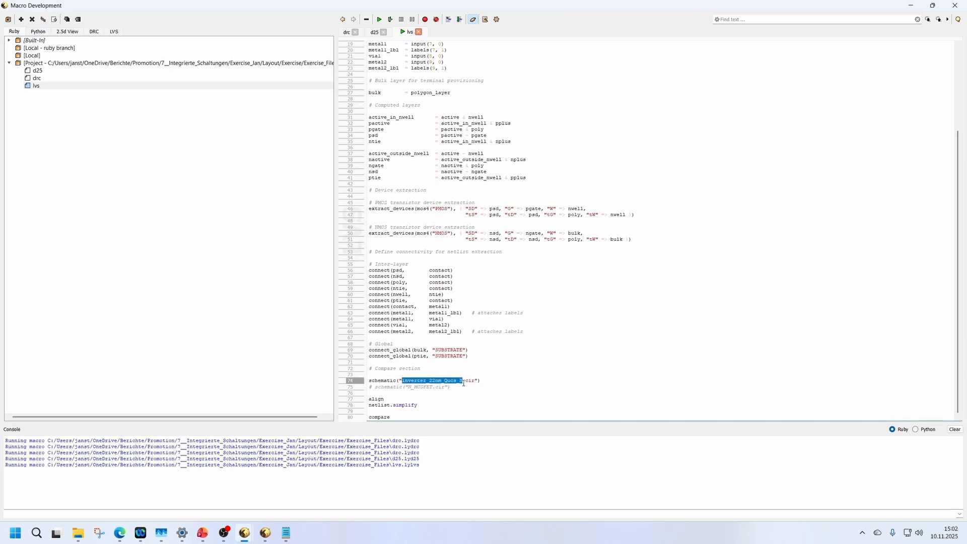
pyautogui.click(464, 381)
pyautogui.moveTo(286, 533)
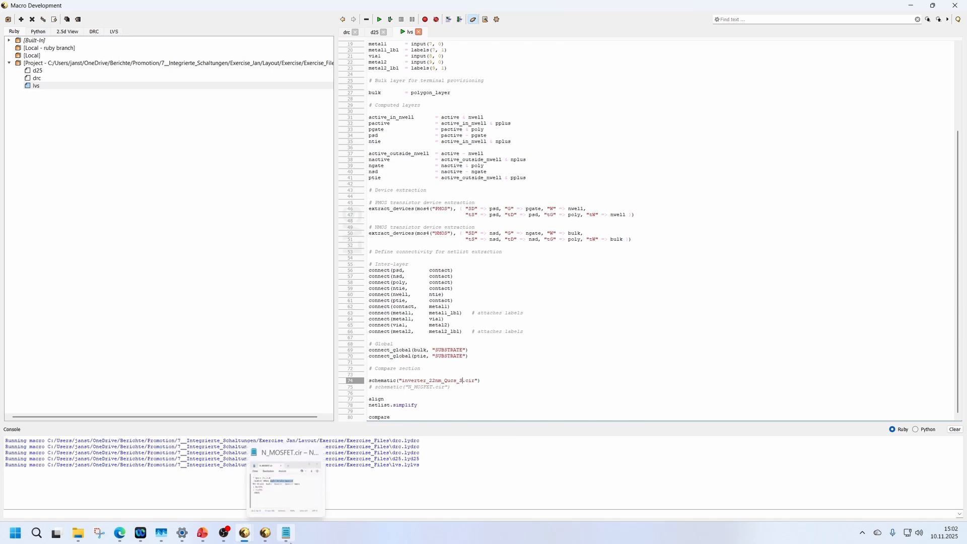
pyautogui.click(305, 479)
pyautogui.moveTo(242, 106); pyautogui.dragTo(564, 136)
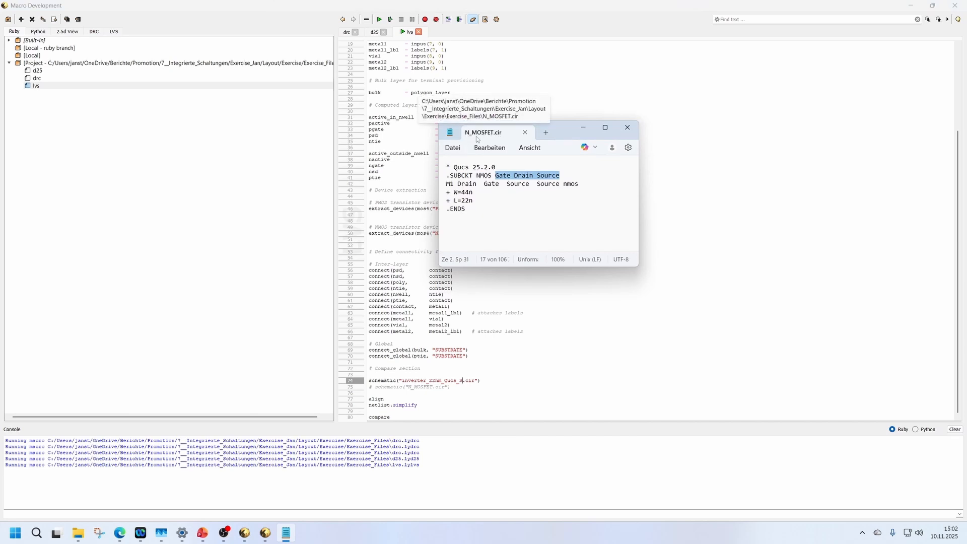
pyautogui.click(435, 413)
# Save and run the lvs script, and inspect the NMOS circuit in the cross reference.
pyautogui.click(36, 86)
pyautogui.rightClick(55, 90)
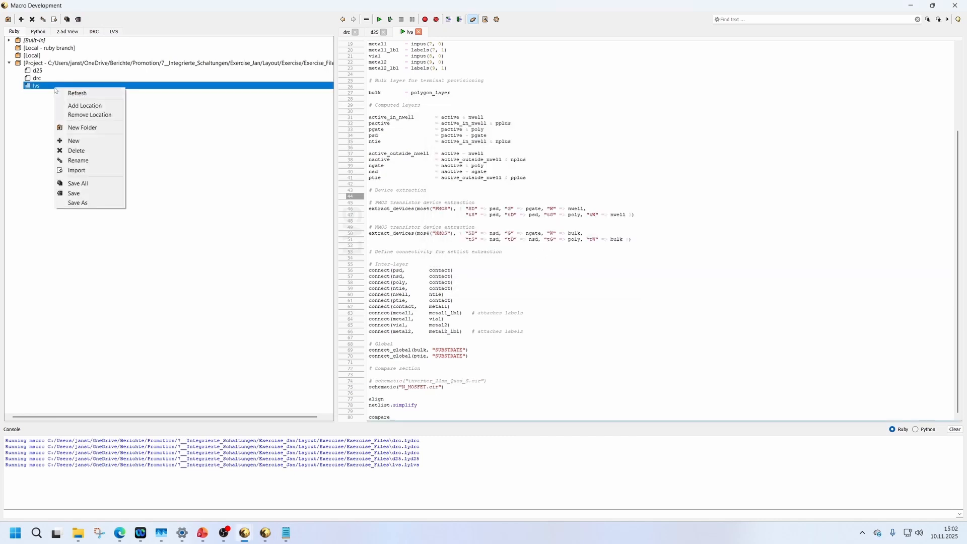
pyautogui.click(92, 198)
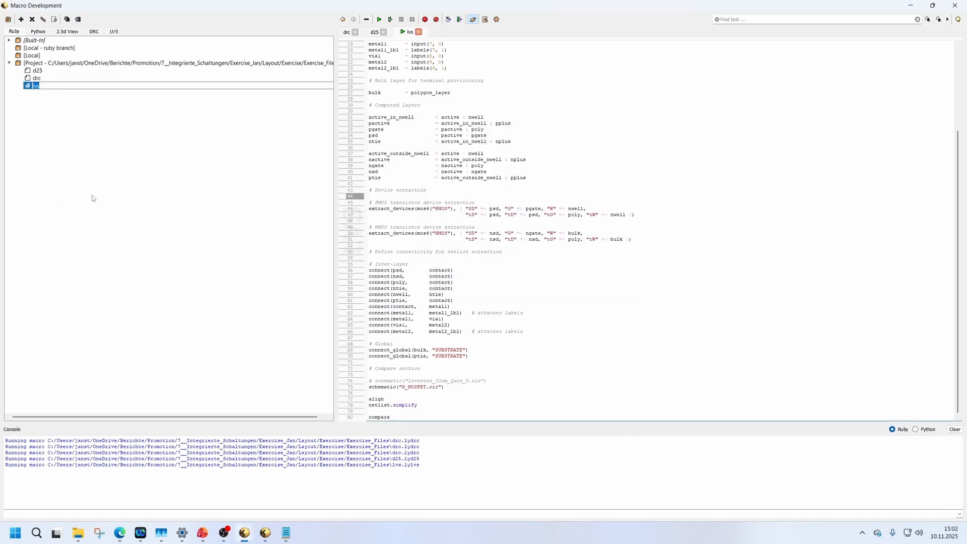
pyautogui.click(544, 202)
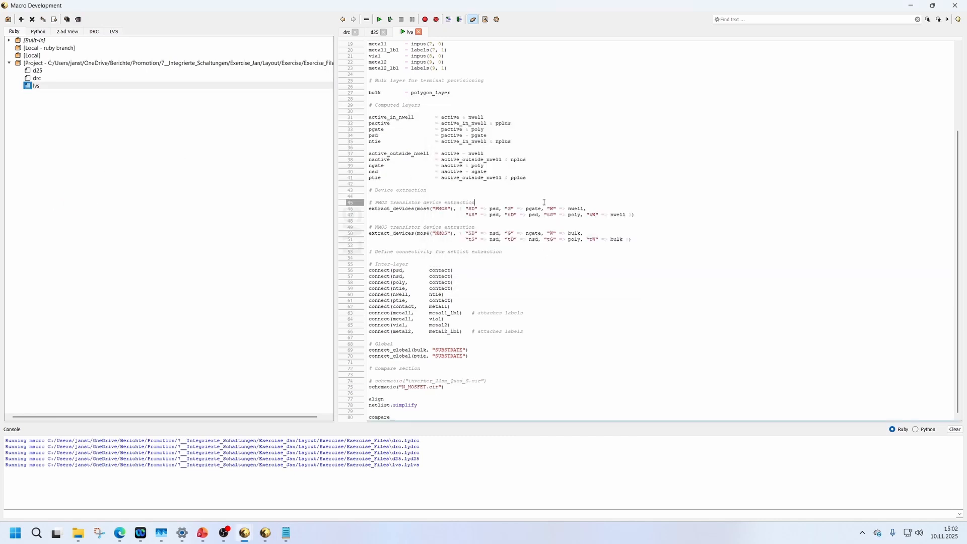
pyautogui.click(391, 23)
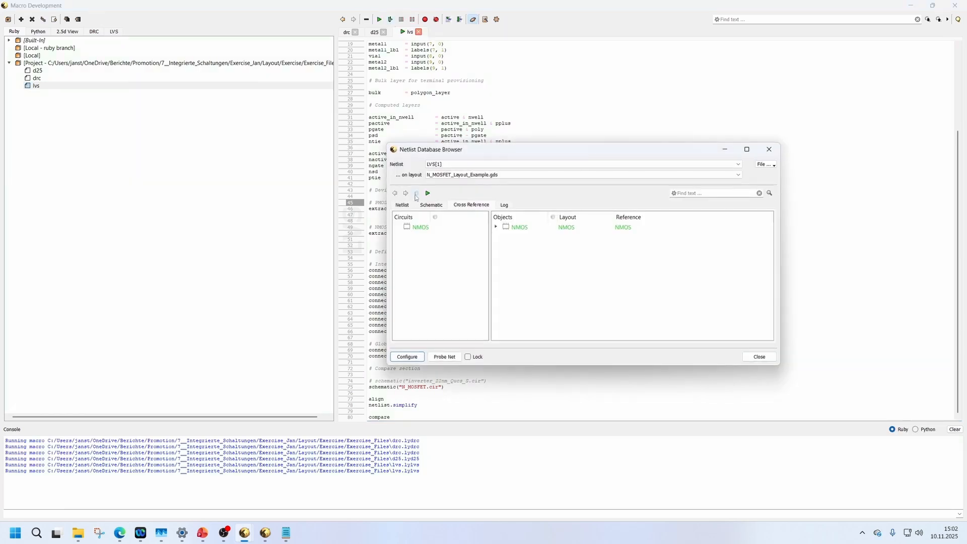
pyautogui.click(496, 227)
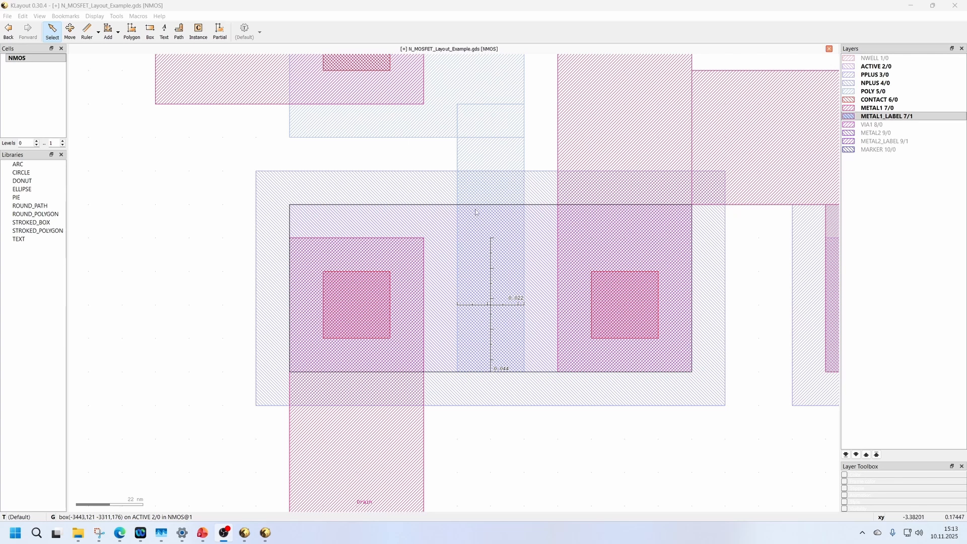
# Replace the rulers over the gate with a single one spanning the full height of the enlarged active area.
pyautogui.click(491, 272)
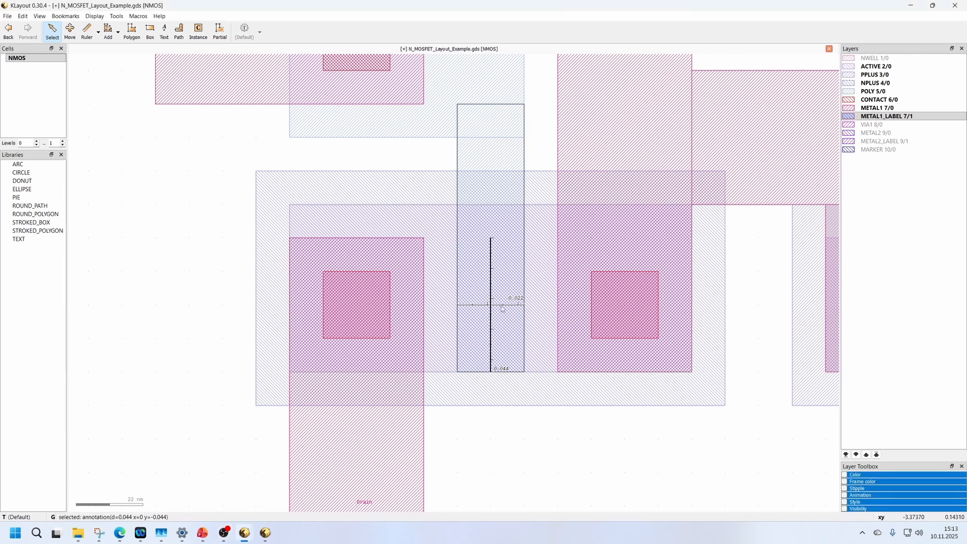
pyautogui.click(489, 286)
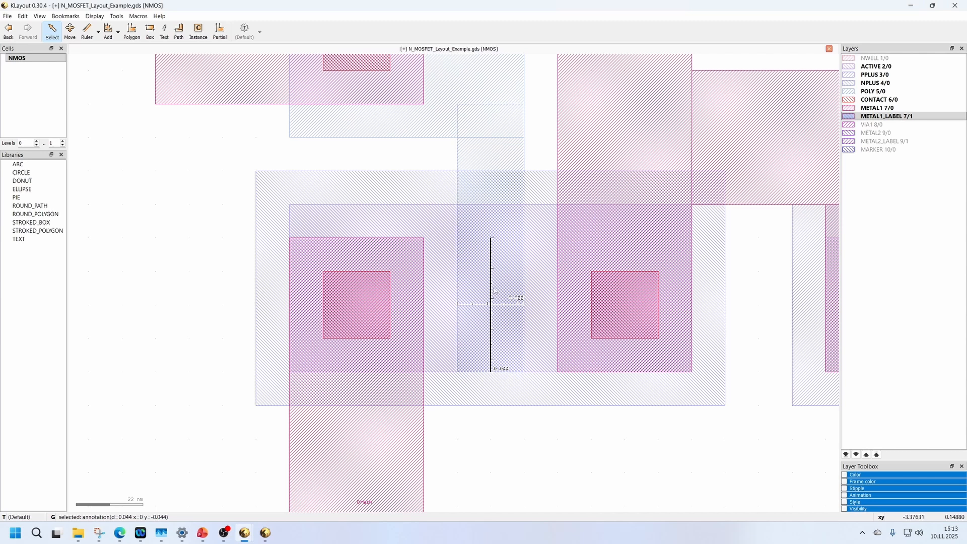
pyautogui.press('Delete')
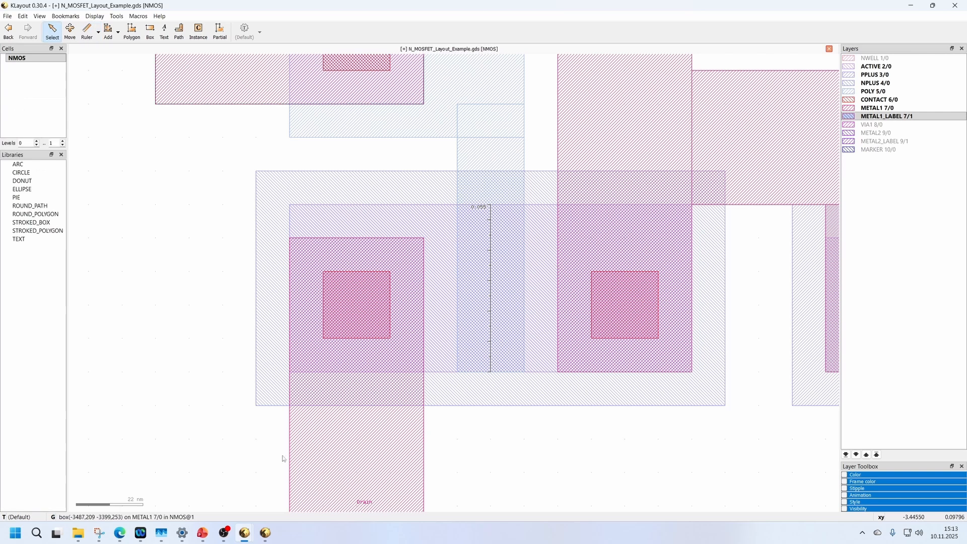
# Run the lvs script on the modified layout, read the log entries for circuit NMOS and close the results.
pyautogui.moveTo(245, 533)
pyautogui.click(295, 476)
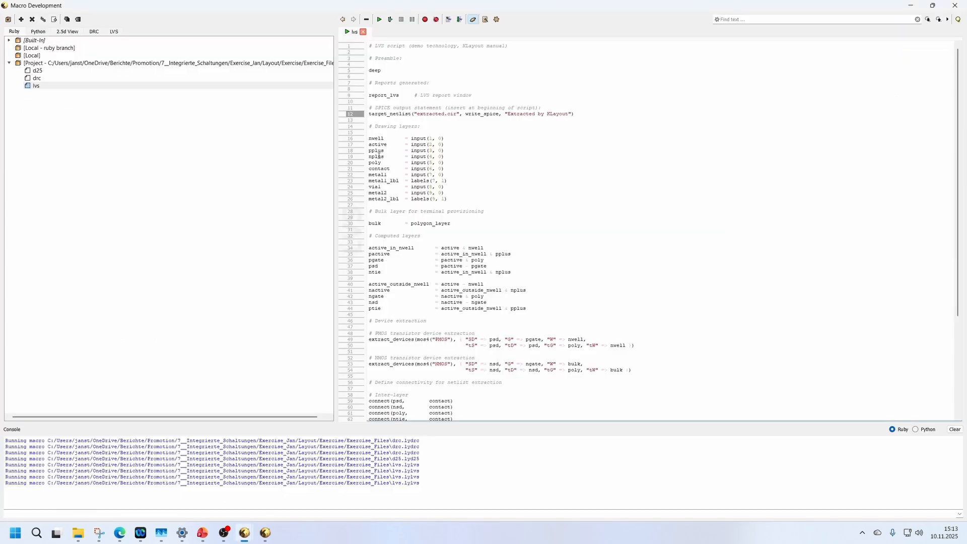
pyautogui.click(401, 126)
pyautogui.click(390, 22)
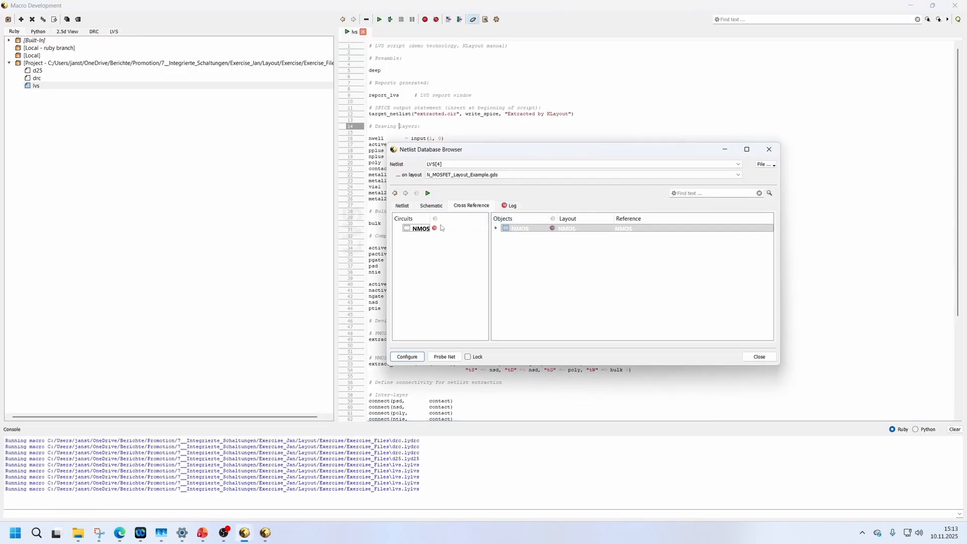
pyautogui.click(509, 205)
pyautogui.doubleClick(406, 220)
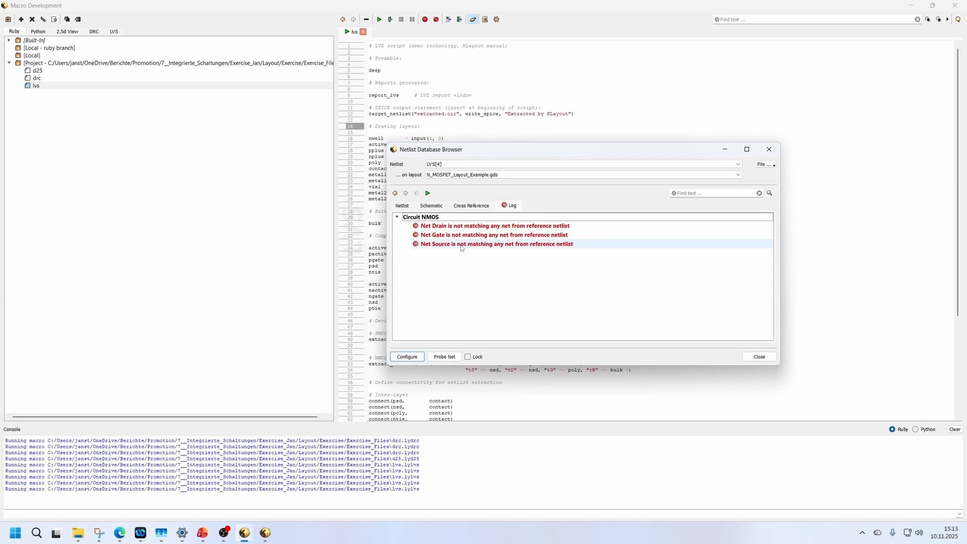
pyautogui.click(773, 152)
# Examine the target_netlist statement and its output file name extracted.cir in the lvs script.
pyautogui.moveTo(575, 113); pyautogui.dragTo(371, 107)
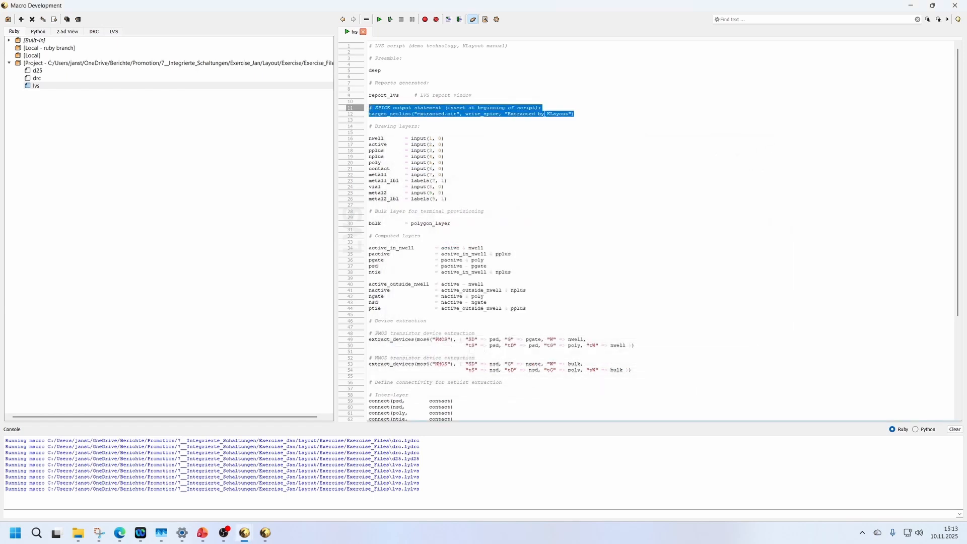
pyautogui.doubleClick(430, 113)
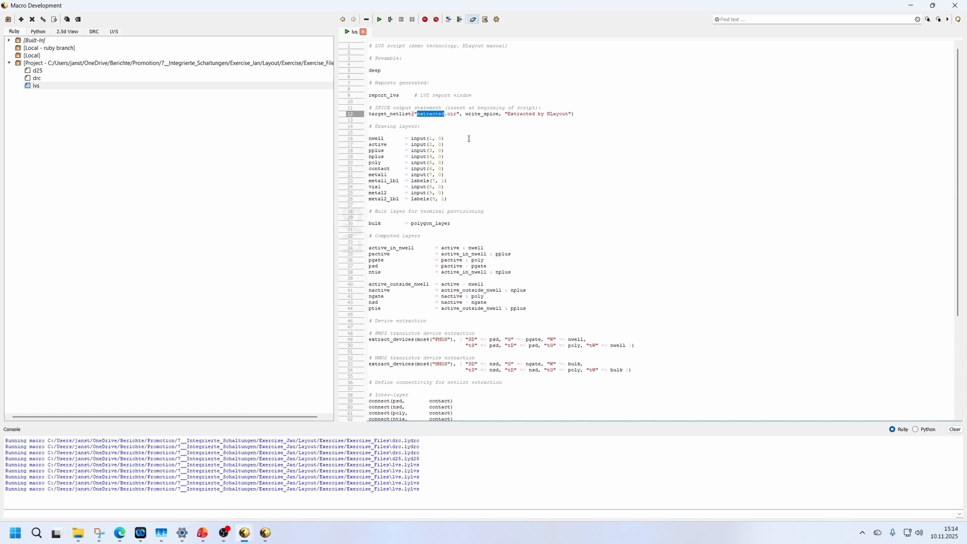
pyautogui.click(438, 119)
pyautogui.doubleClick(433, 116)
# Open extracted.cir from the Exercise_Files folder and examine the extracted transistor's L and W values.
pyautogui.moveTo(80, 539)
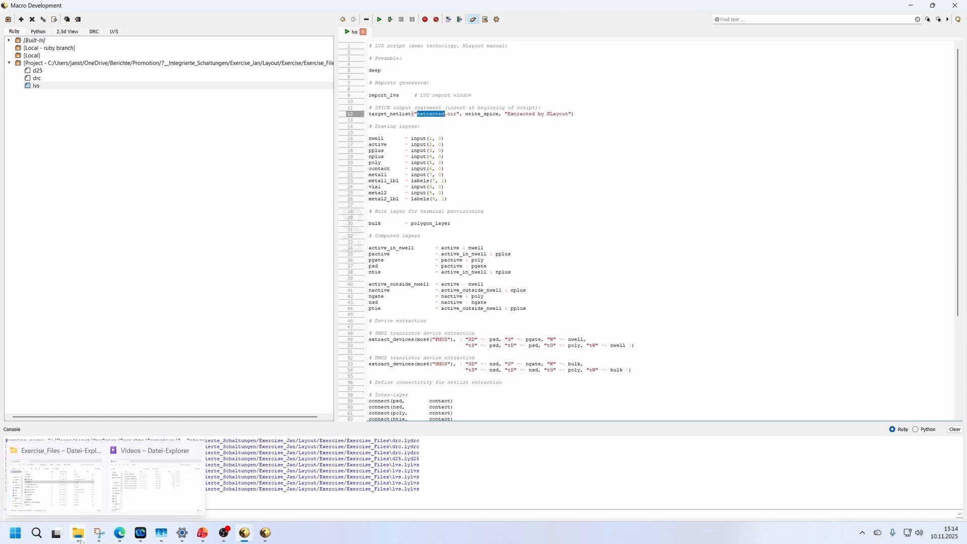
pyautogui.click(82, 497)
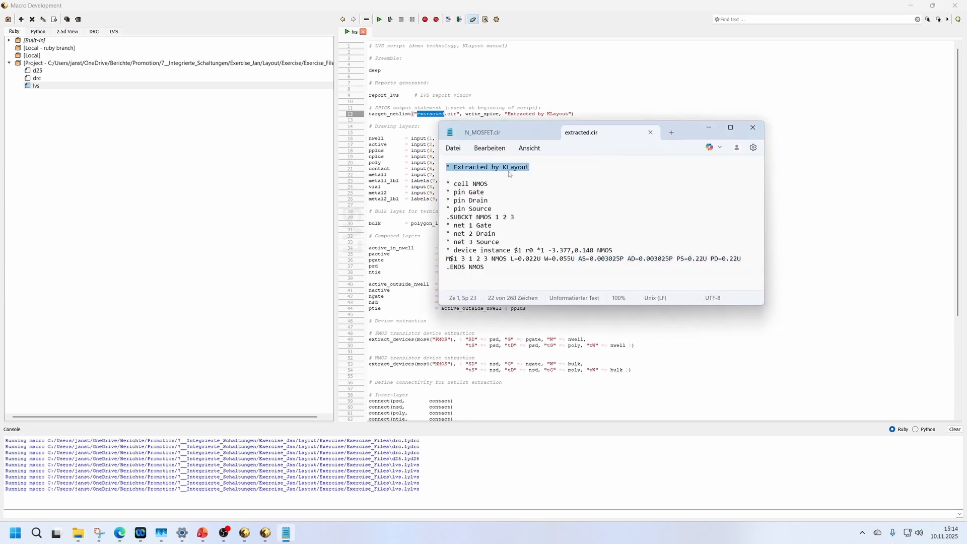
pyautogui.click(506, 200)
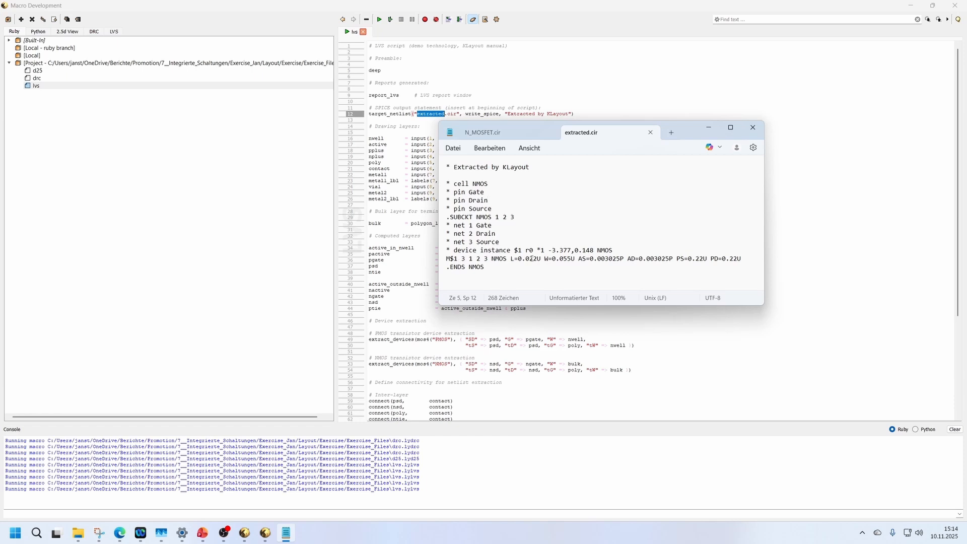
pyautogui.moveTo(534, 259); pyautogui.dragTo(571, 259)
pyautogui.hotkey('shift', 'Left')
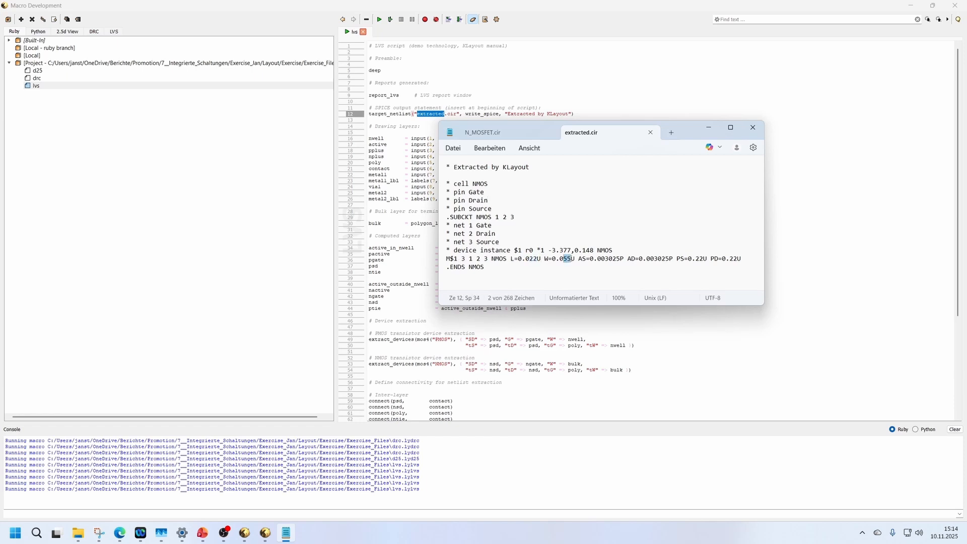